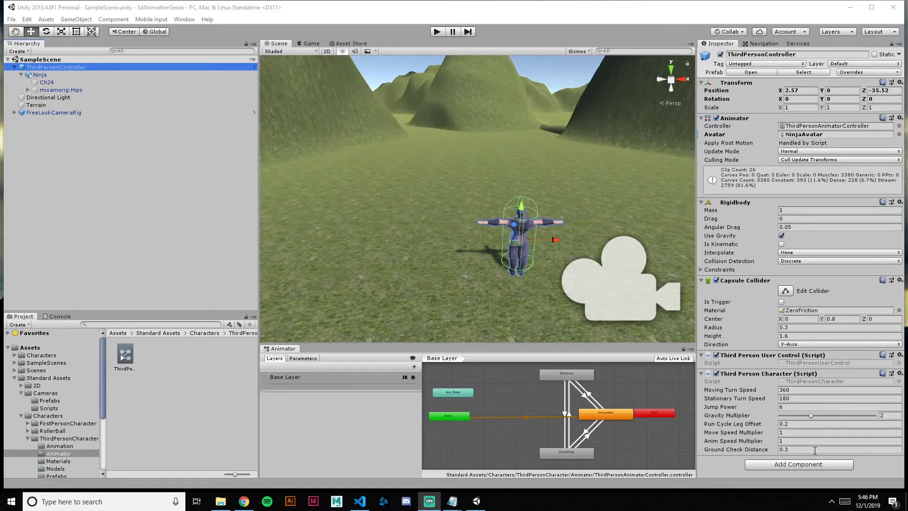
click(810, 465)
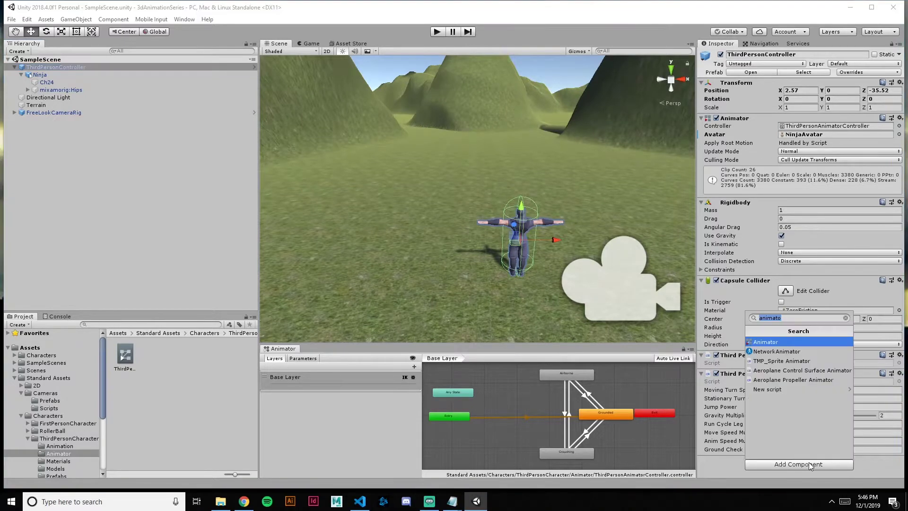
click(785, 317)
click(845, 318)
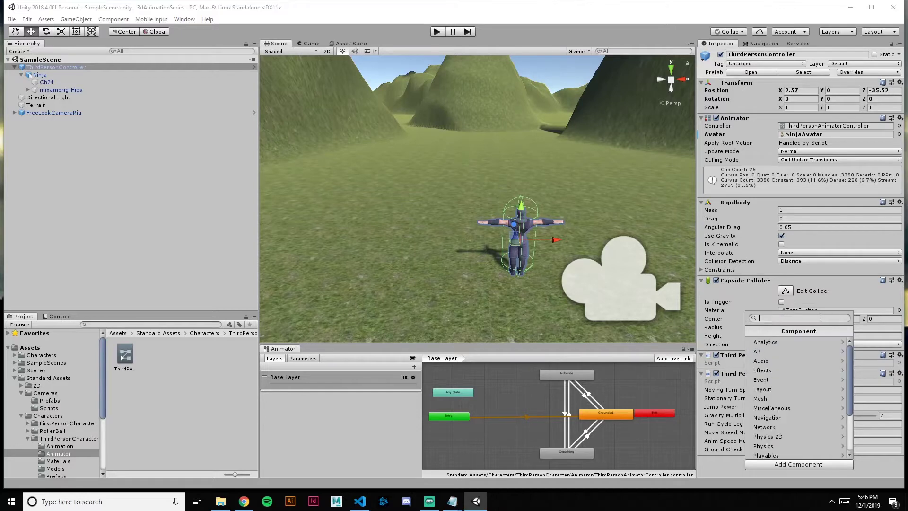
text(Anima)
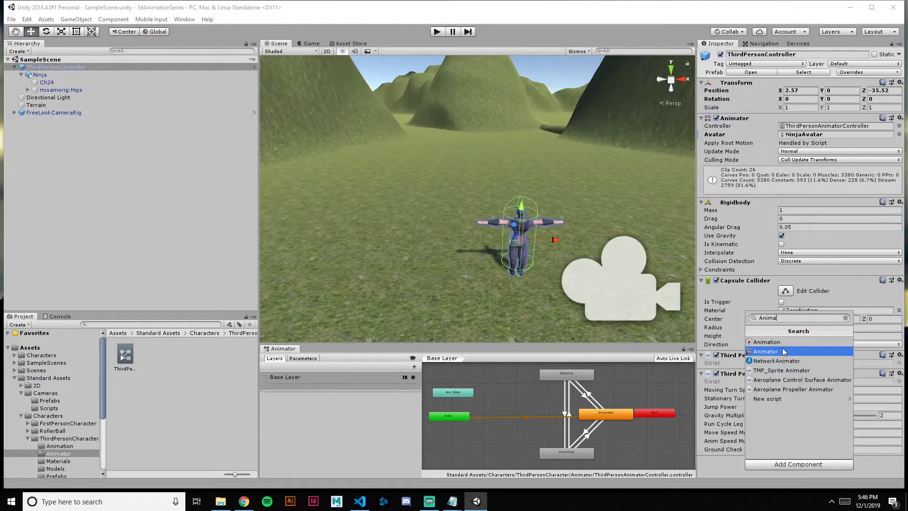
click(846, 317)
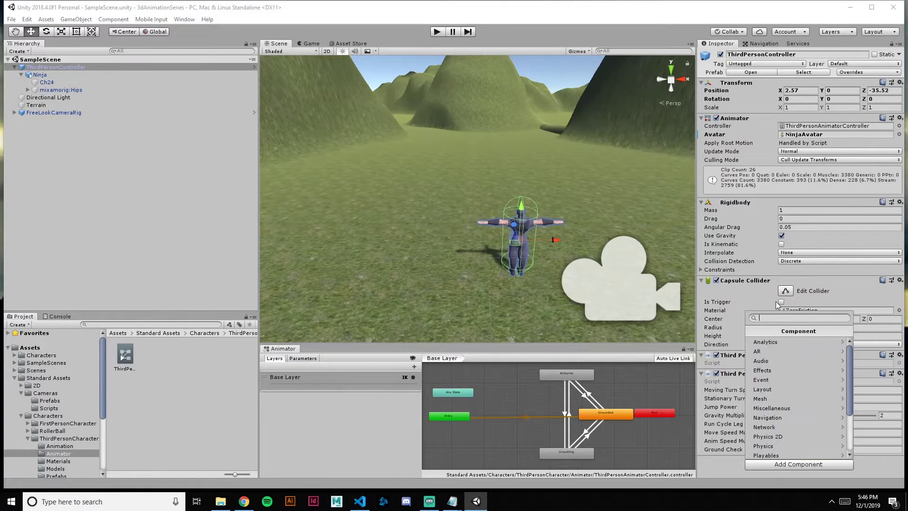
click(887, 465)
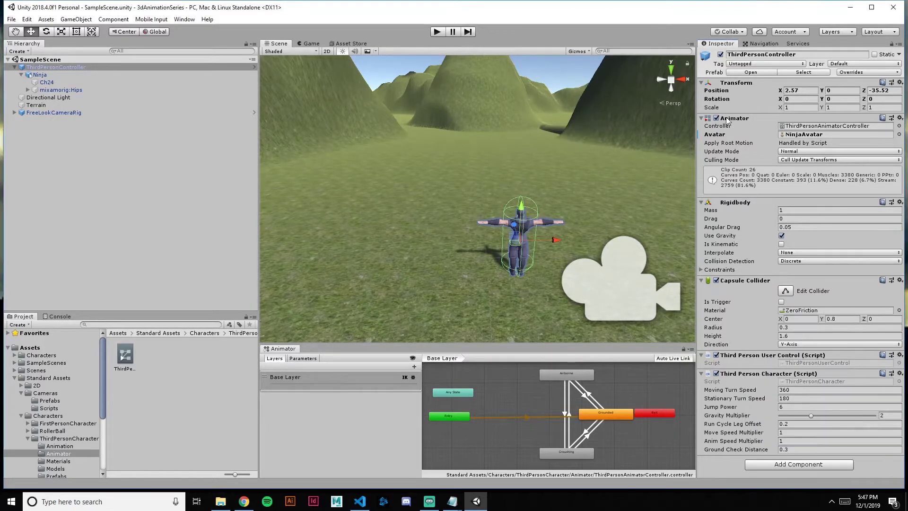
Create a new Animator Controller asset in the ThirdPersonCharacter Animator folder, keeping its default name.
right_click(166, 361)
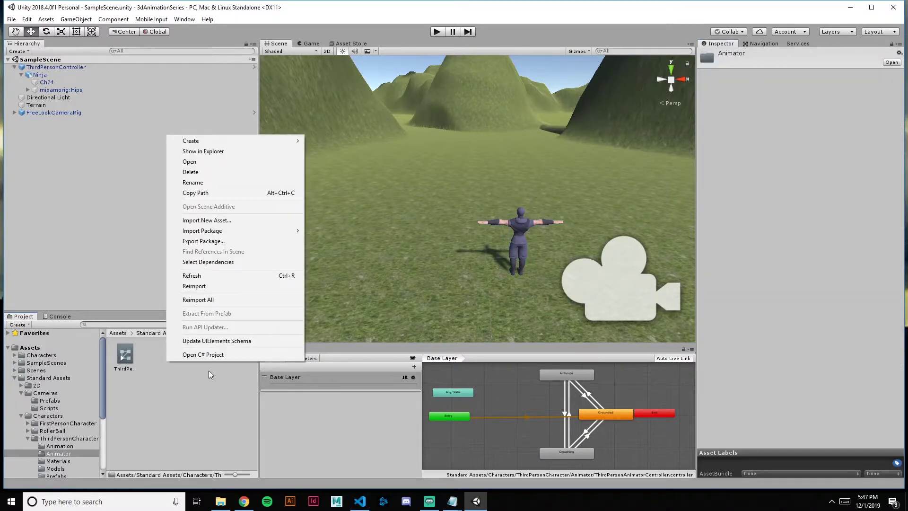
mouse_move(236, 142)
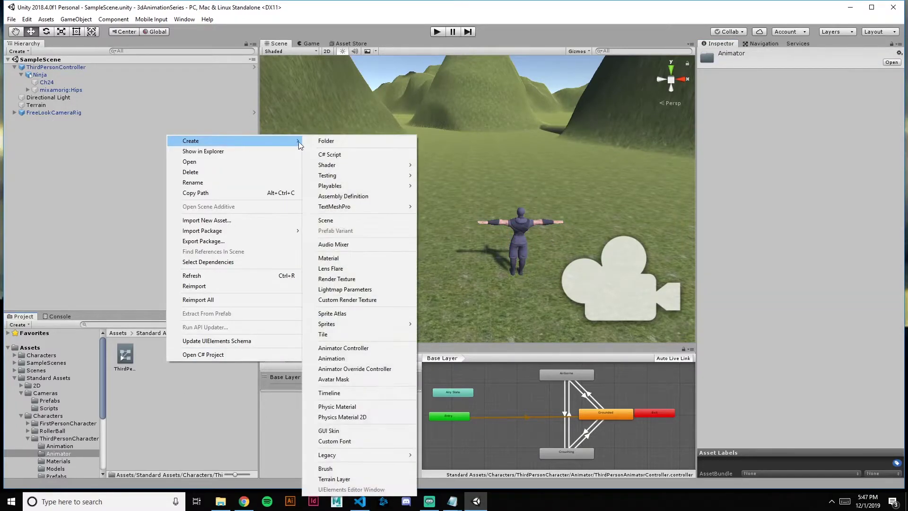
click(372, 349)
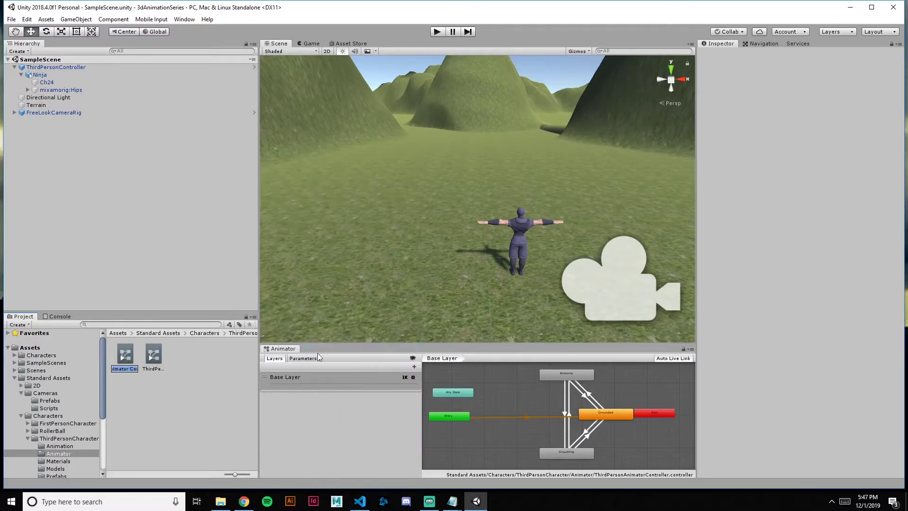
key(Return)
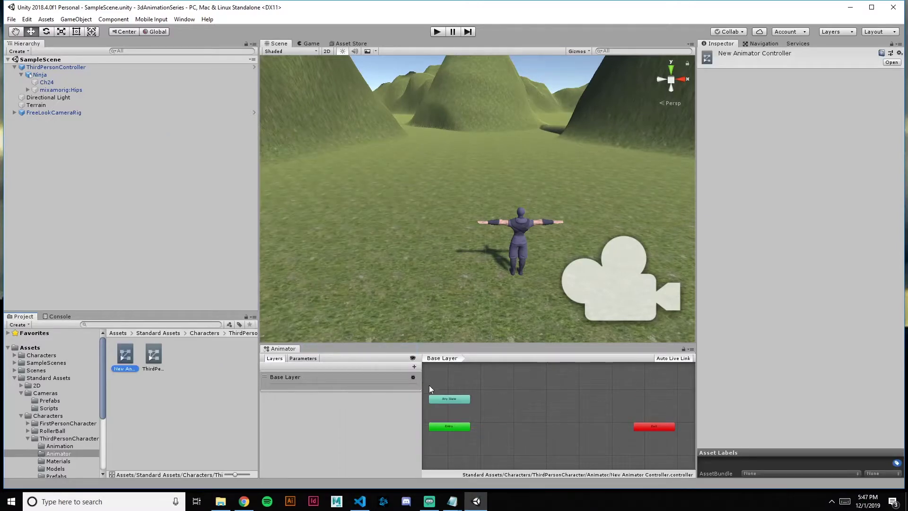
Create an empty state between Entry and Exit in the new controller's Base Layer.
drag(584, 344, 589, 152)
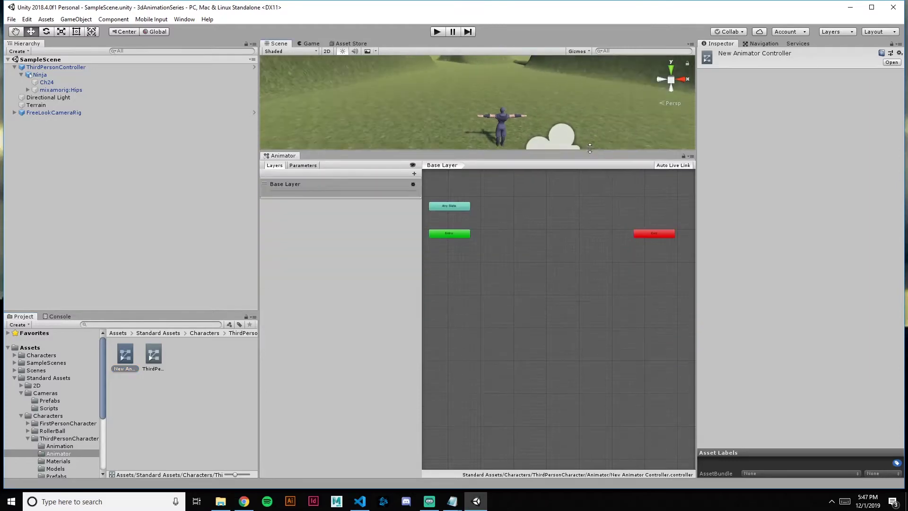
scroll(558, 230, up, 2)
scroll(558, 232, down, 2)
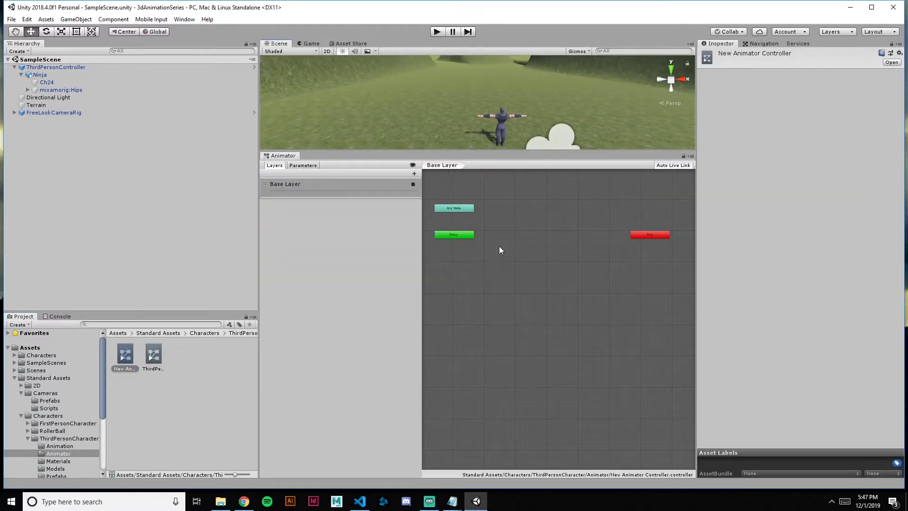
right_click(534, 235)
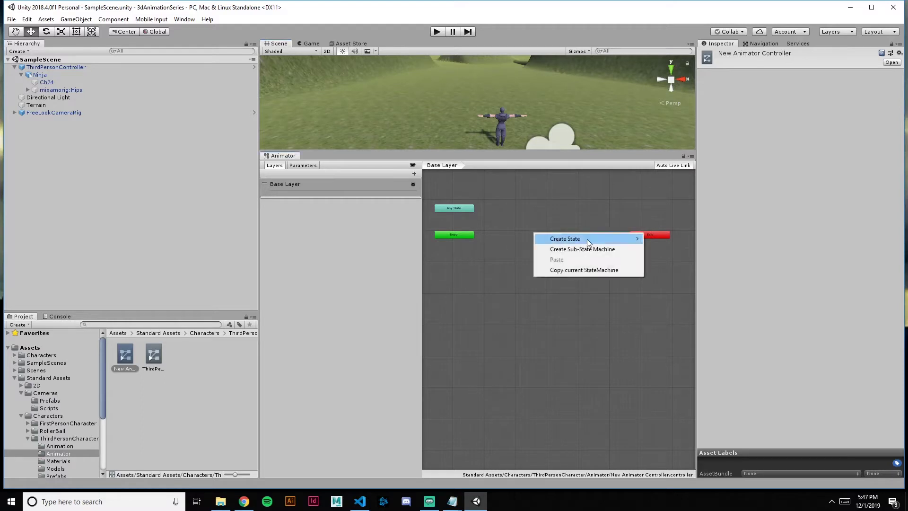
mouse_move(587, 239)
click(667, 240)
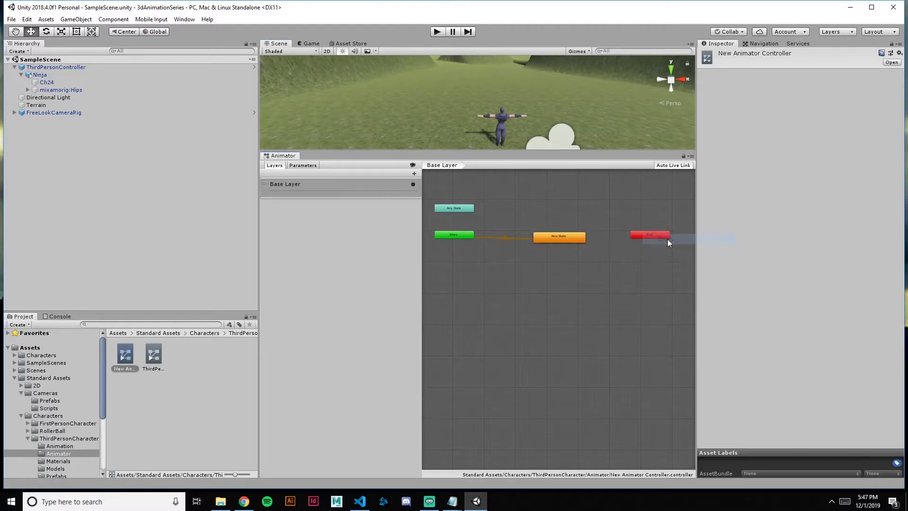
Align the new state with the Entry node and rename it to Idle.
mouse_move(570, 239)
mouse_down()
mouse_move(561, 226)
mouse_move(572, 232)
mouse_up()
click(767, 53)
drag(740, 55, 718, 55)
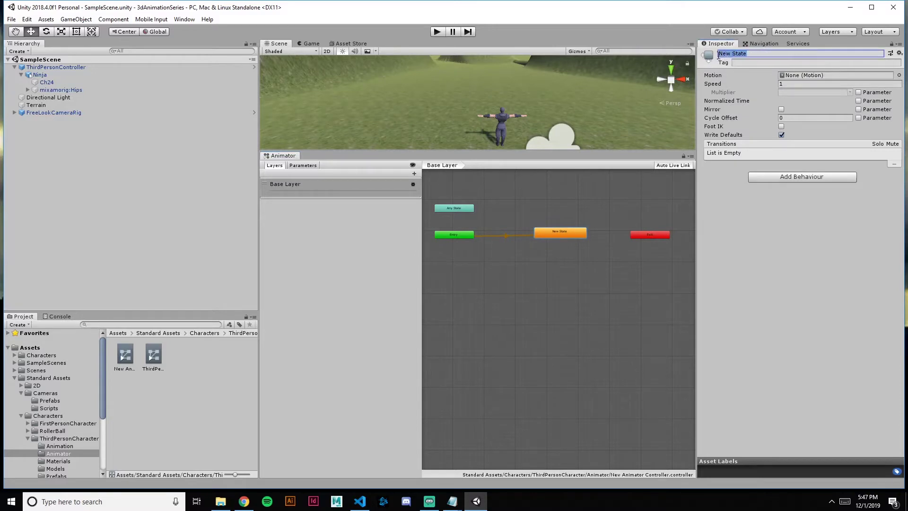
text(Idle)
Find the HumanoidIdle clip in the ThirdPersonCharacter Animation folder and assign it as the Idle state's motion.
scroll(78, 442, down, 2)
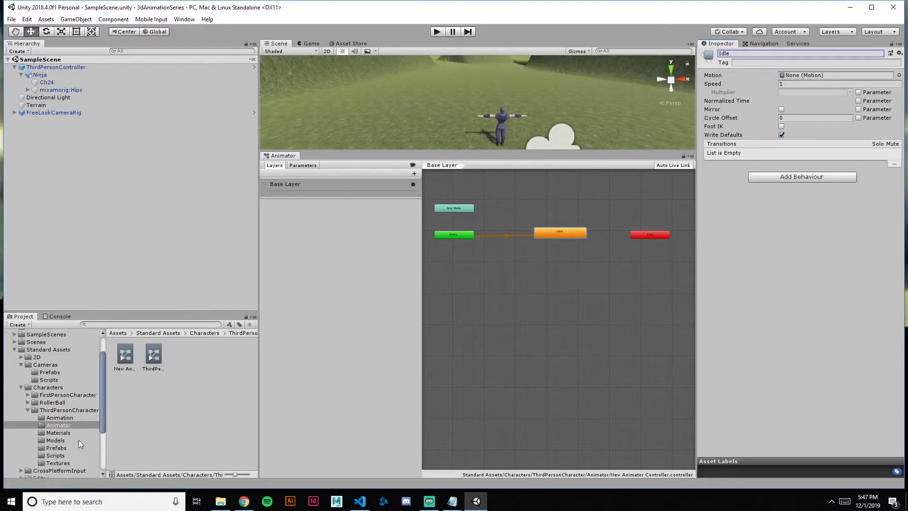
click(75, 417)
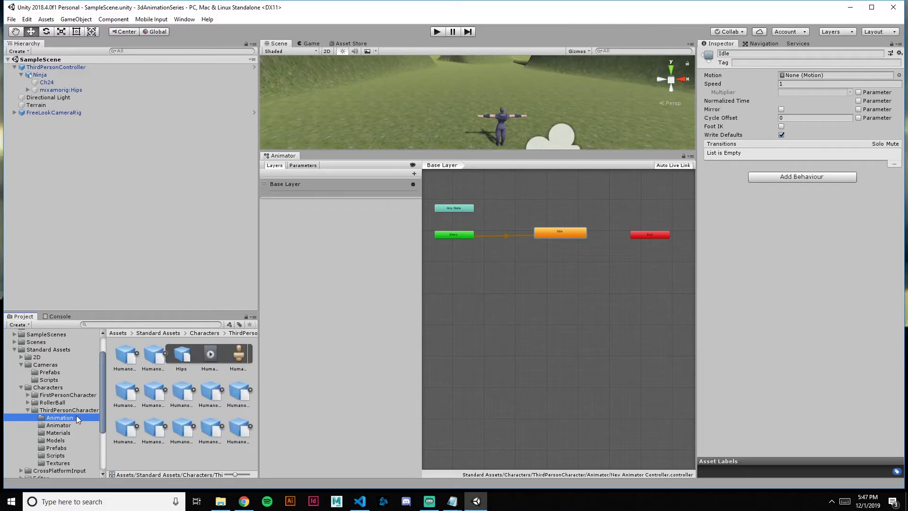
alt+click(136, 353)
click(195, 356)
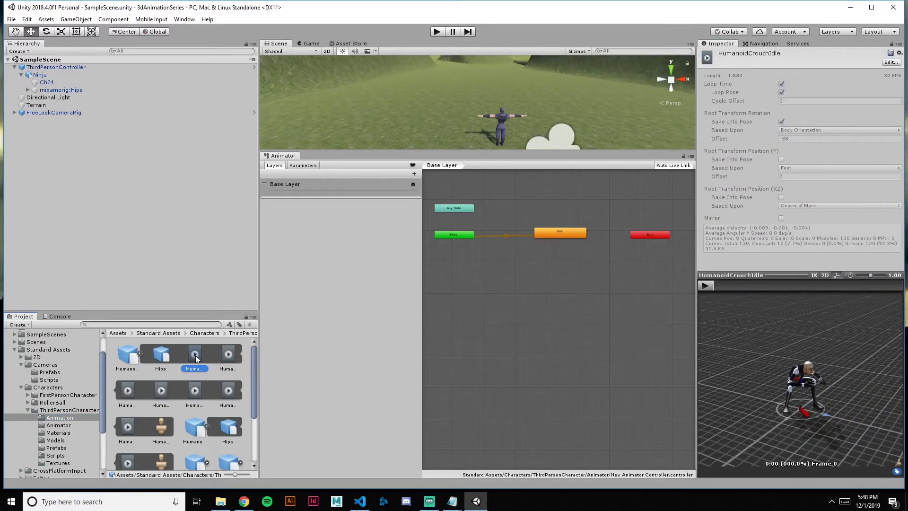
click(161, 358)
click(139, 353)
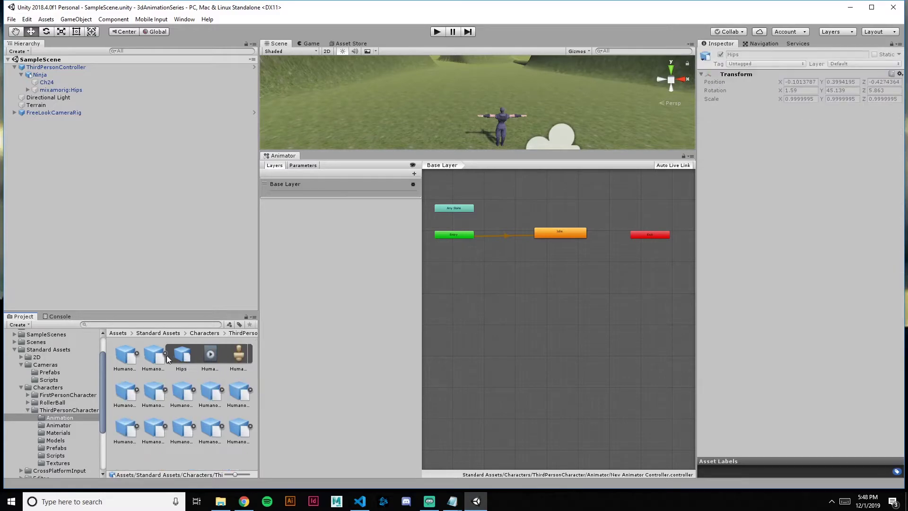
click(213, 354)
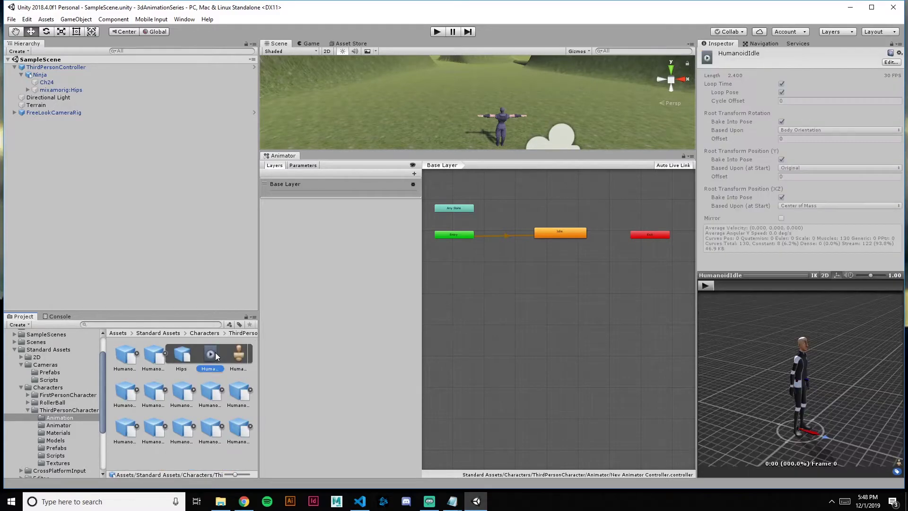
click(164, 354)
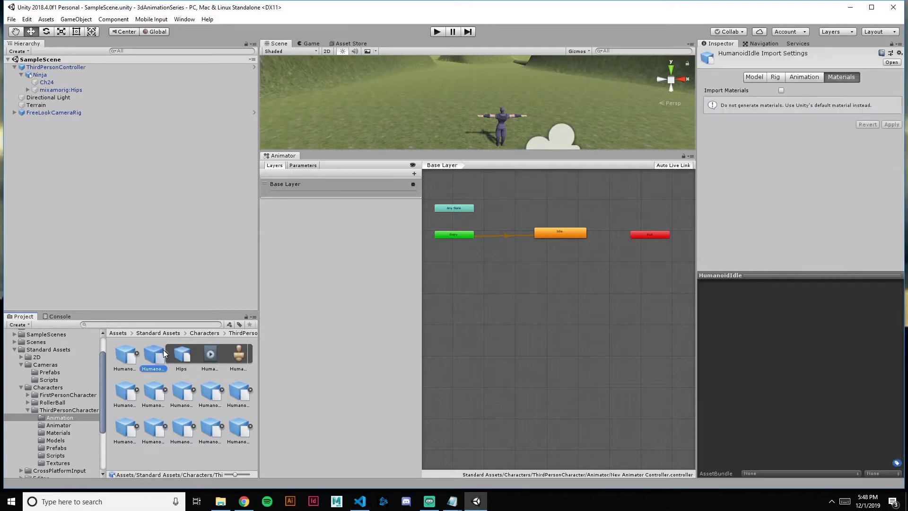
click(571, 233)
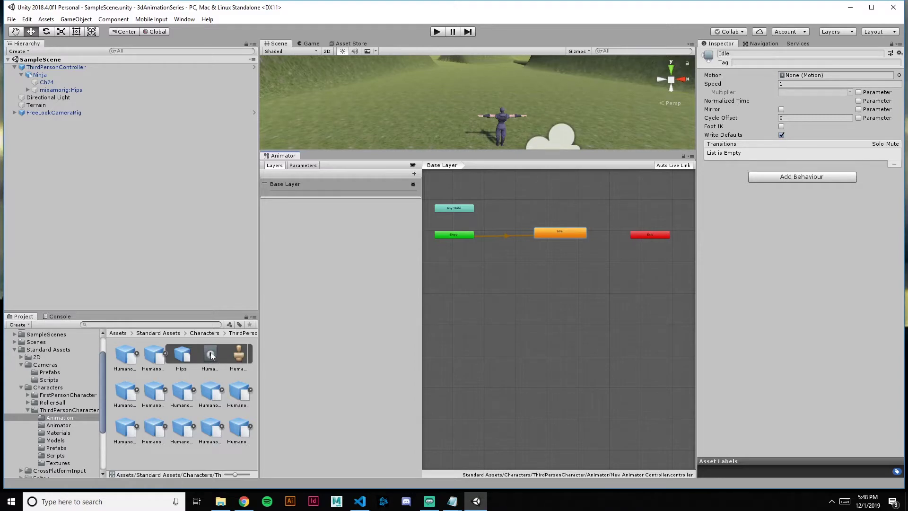
drag(211, 356, 831, 79)
Play the preview of the HumanoidIdle clip and examine the idle movement of the figure.
double_click(211, 350)
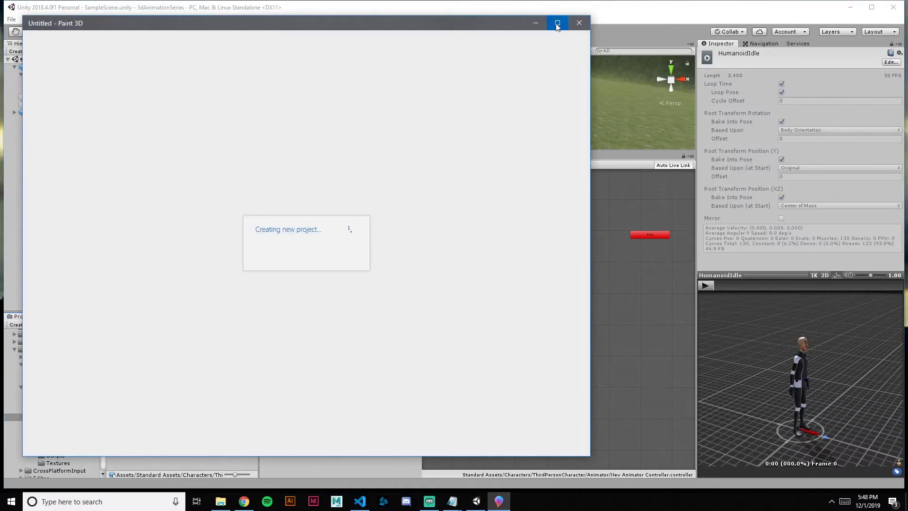
click(576, 24)
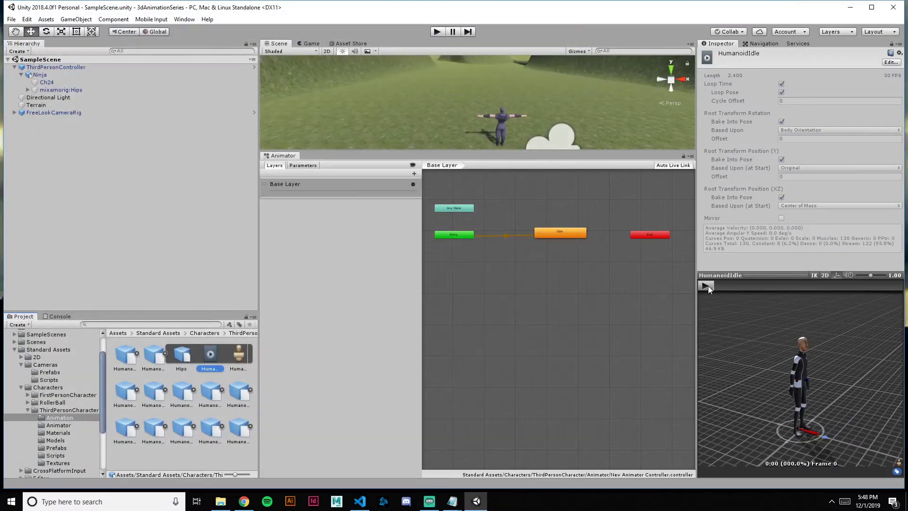
click(706, 286)
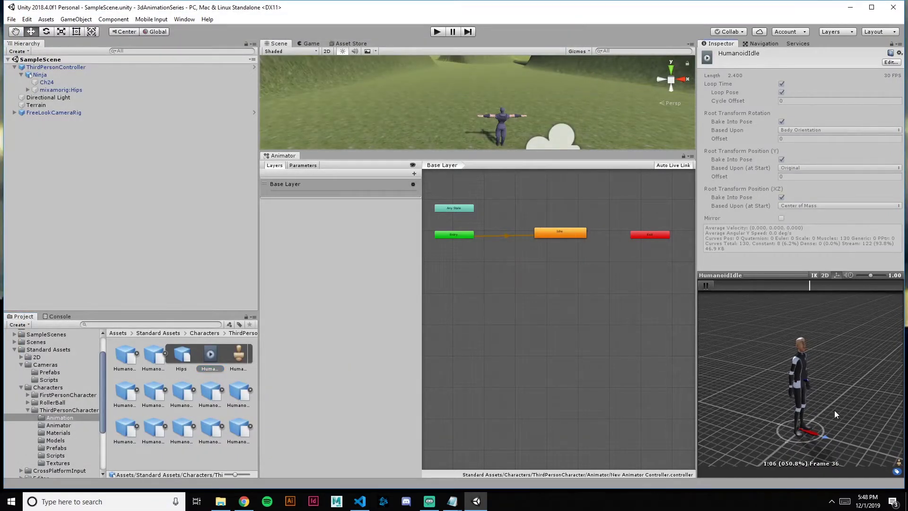
middle_drag(835, 410, 801, 411)
drag(800, 411, 768, 327)
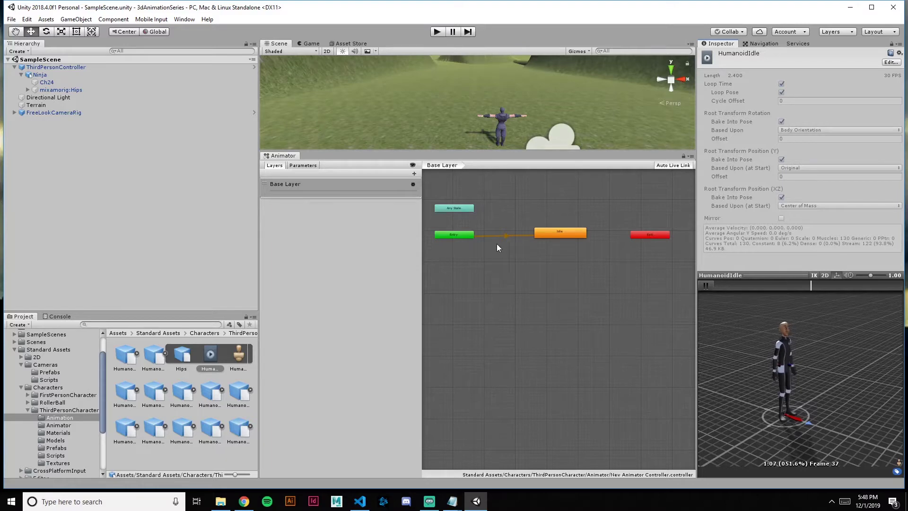
Open ThirdPersonAnimatorController and examine the motion and transitions of its Grounded, Airborne and Crouching states.
click(76, 411)
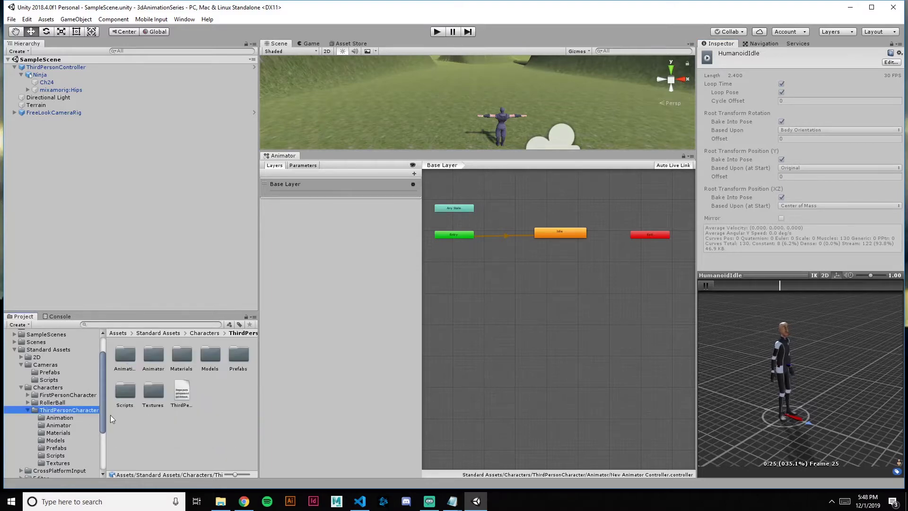
click(57, 425)
click(152, 354)
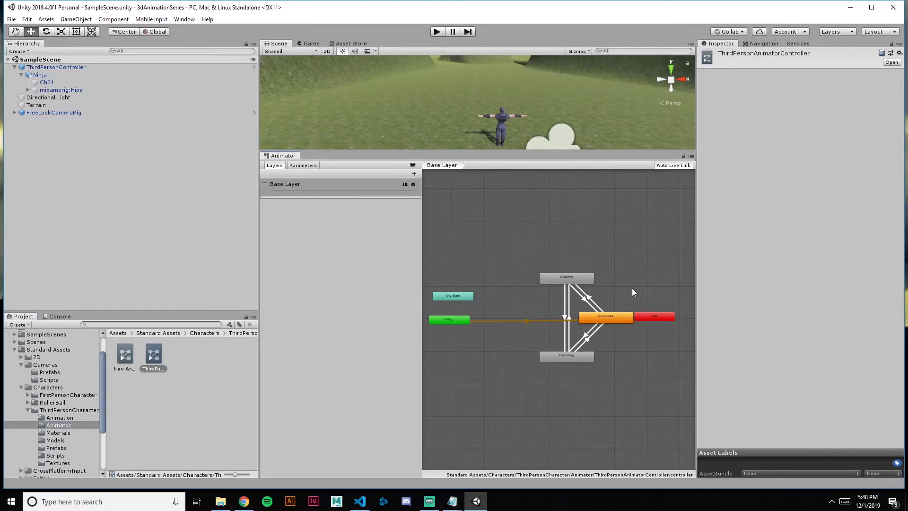
scroll(650, 345, up, 3)
click(609, 309)
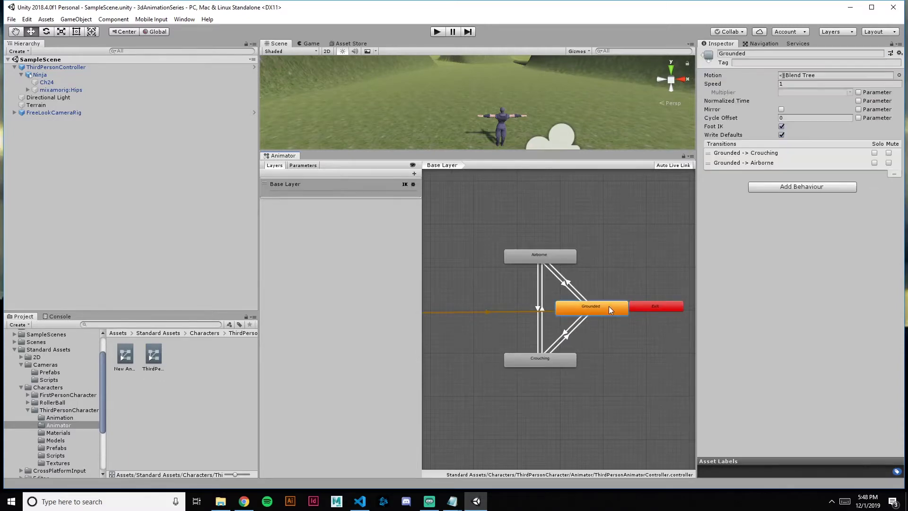
click(553, 261)
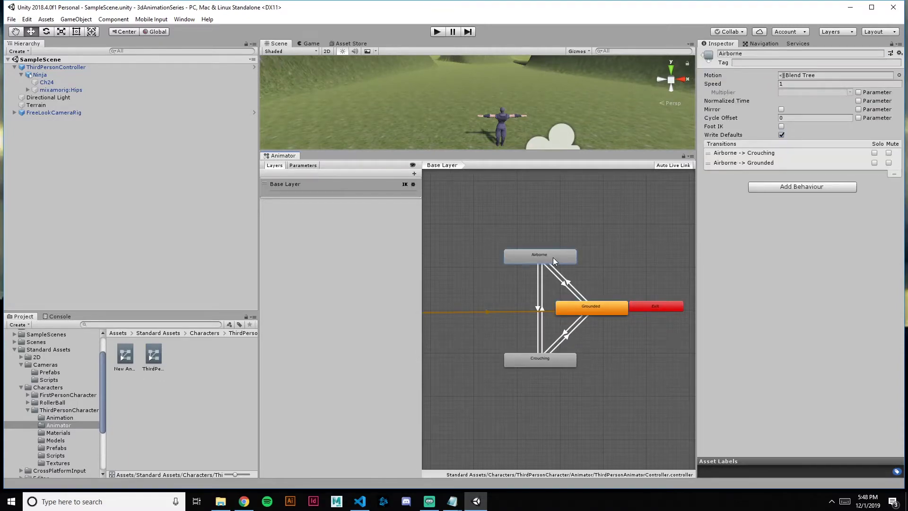
click(565, 362)
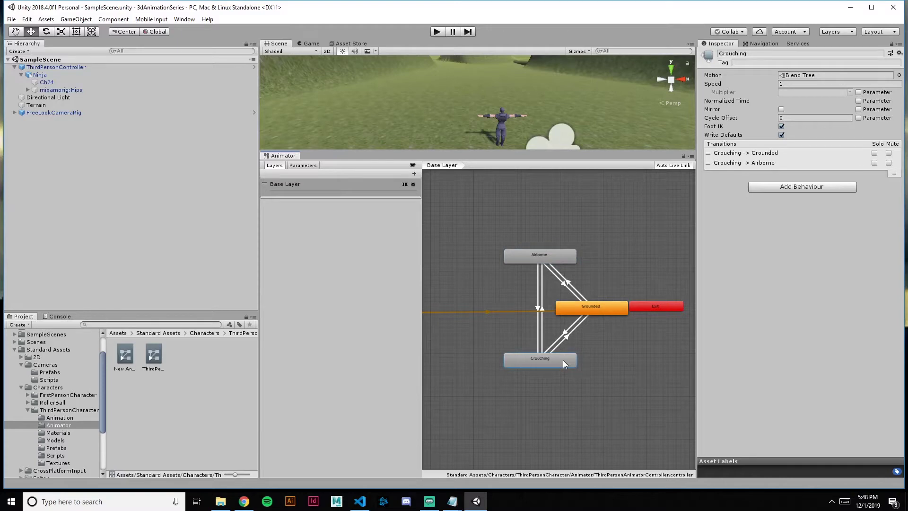
click(554, 258)
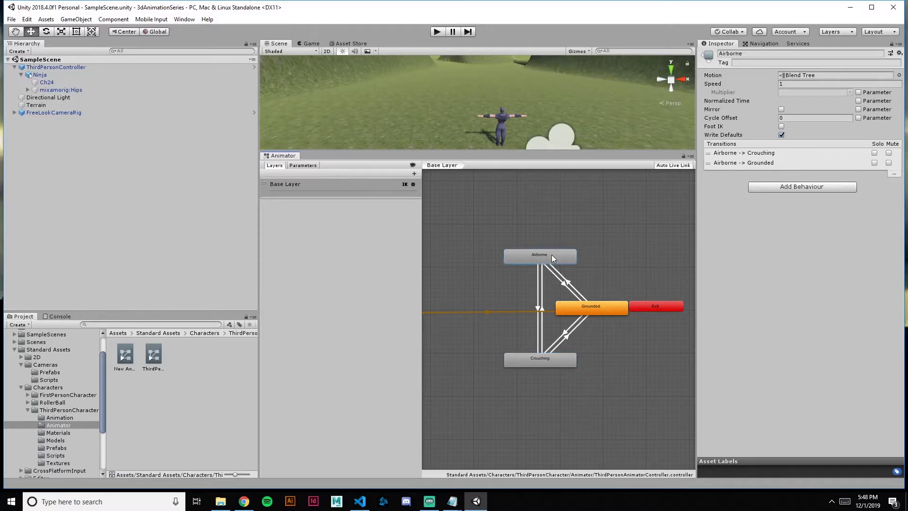
click(597, 307)
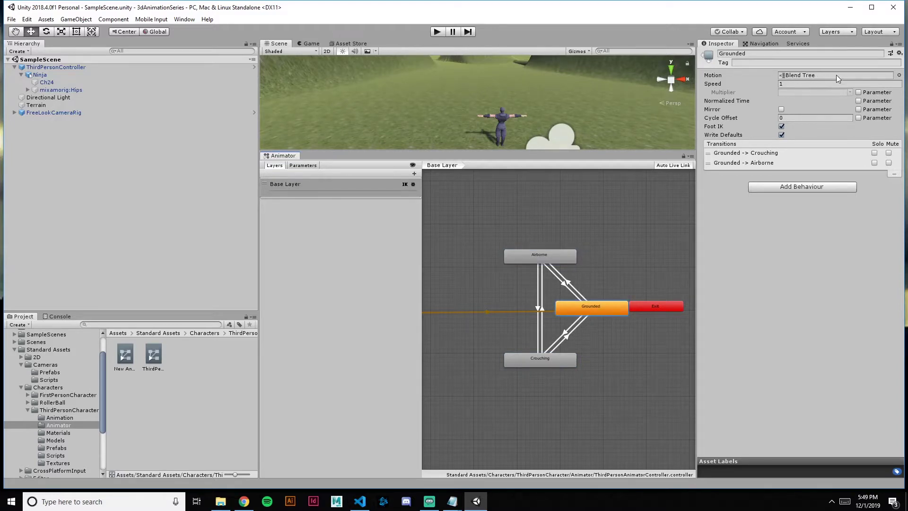
Open the Grounded state's blend tree and review its parameters and list of motions.
double_click(602, 307)
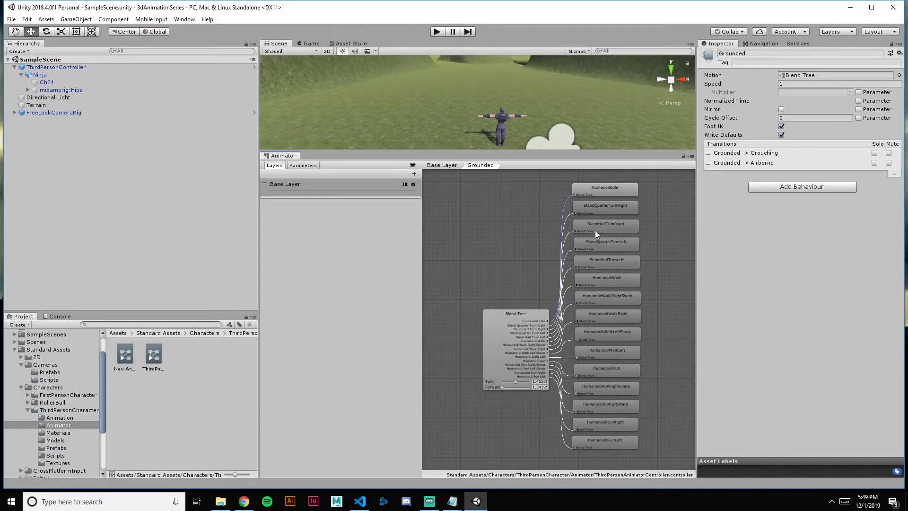
click(511, 334)
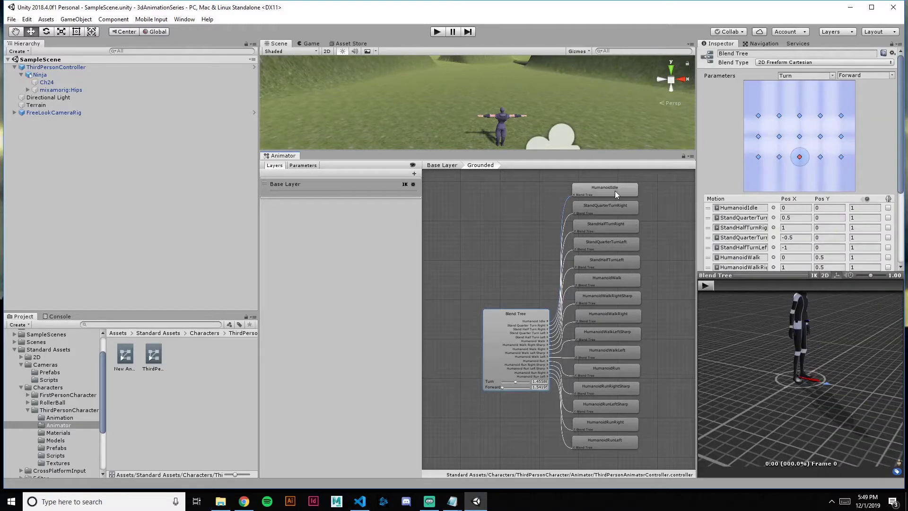
scroll(839, 223, down, 5)
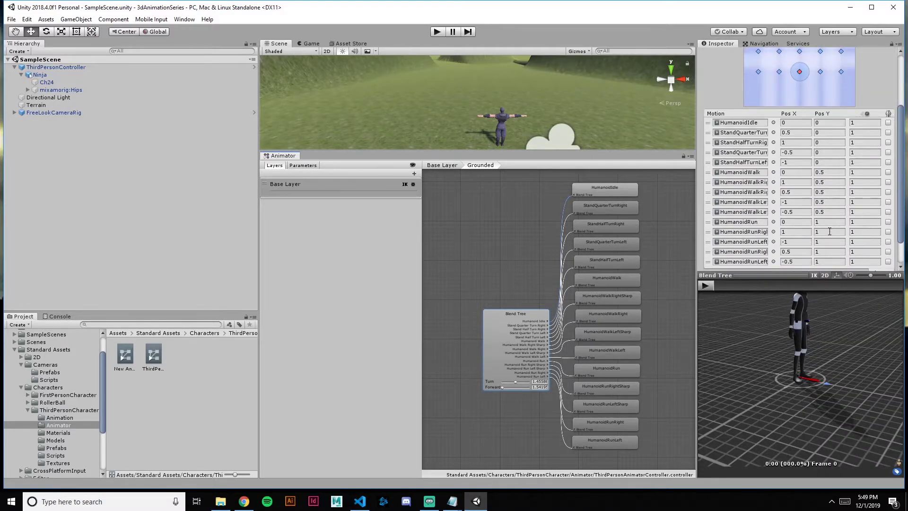
Review the Grounded blend tree's motion grid and the controller's parameter list, and test-run the game to observe the character's movement.
scroll(840, 223, up, 2)
scroll(799, 261, up, 4)
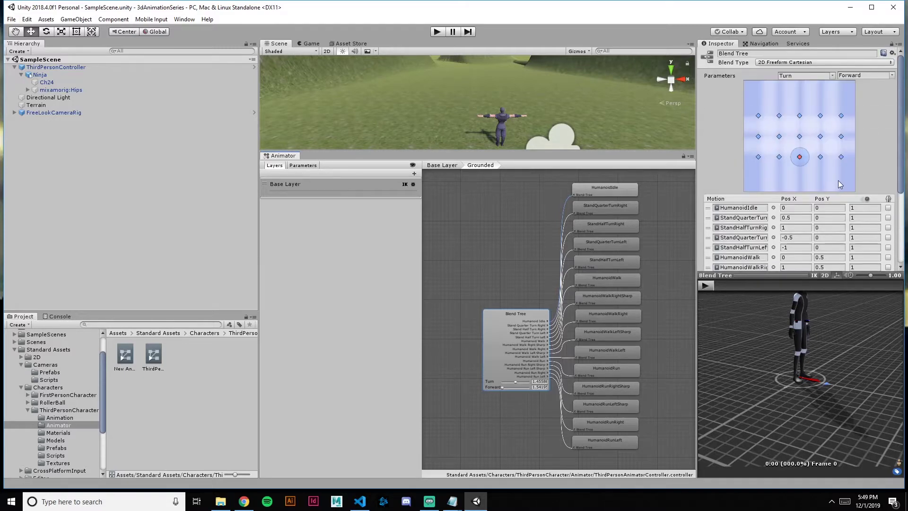
click(303, 166)
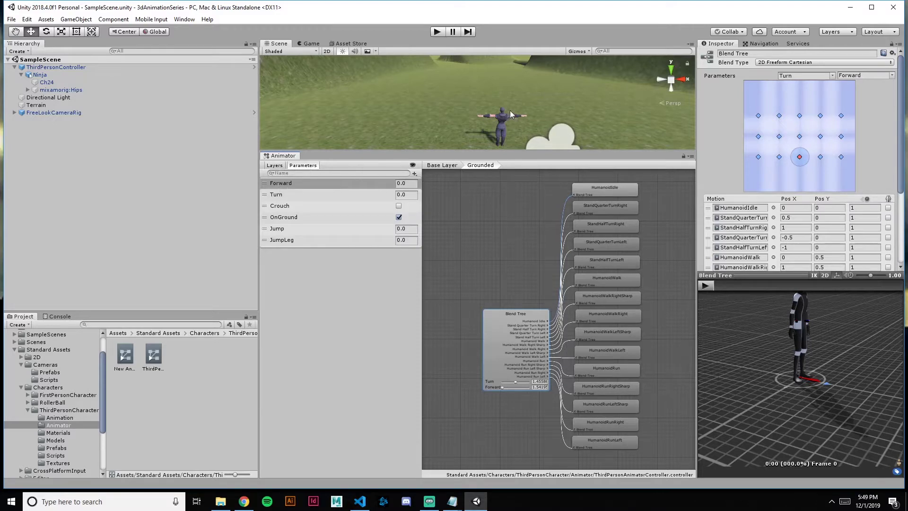
click(437, 31)
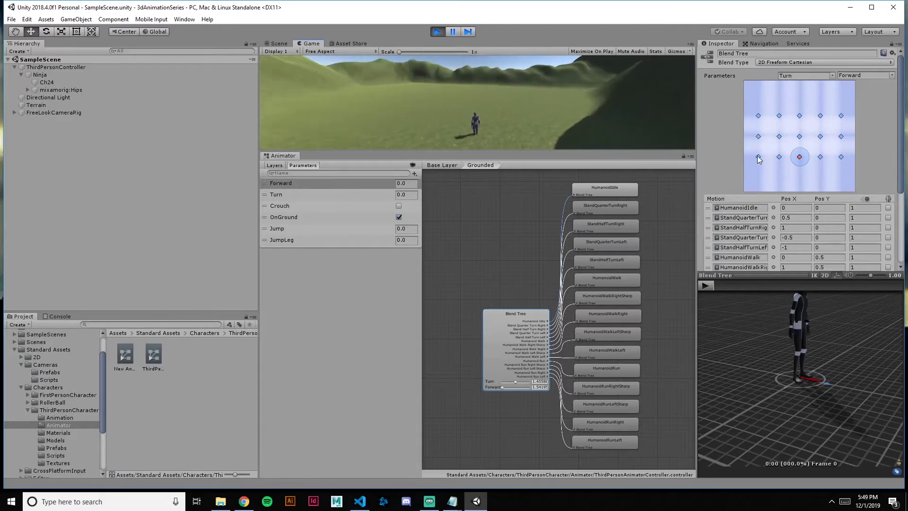
click(437, 31)
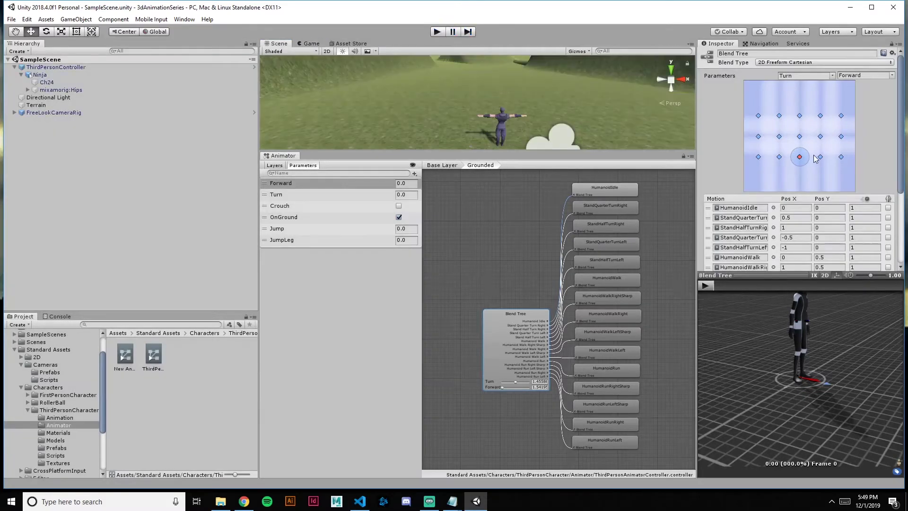
Play the Grounded blend tree preview and move the blend point from HumanoidIdle to HumanoidRun and back.
drag(814, 324, 836, 378)
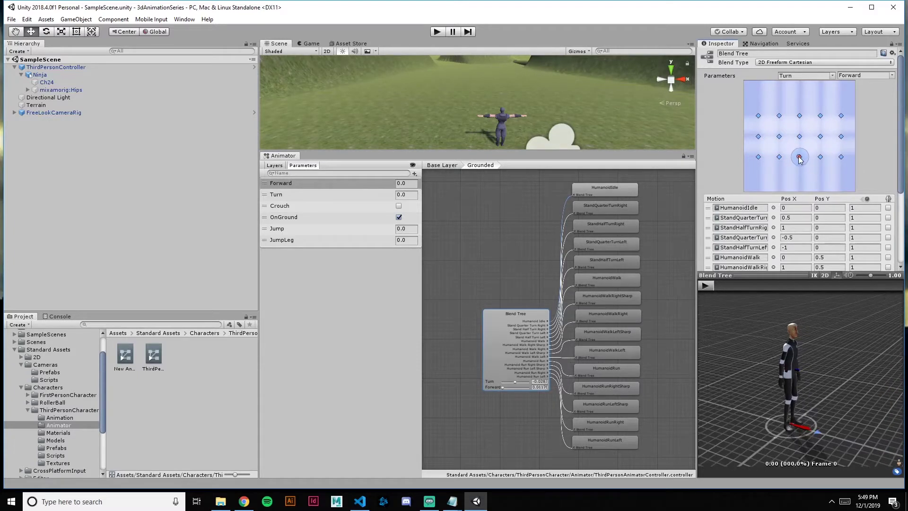
drag(799, 158, 805, 110)
click(704, 287)
click(798, 157)
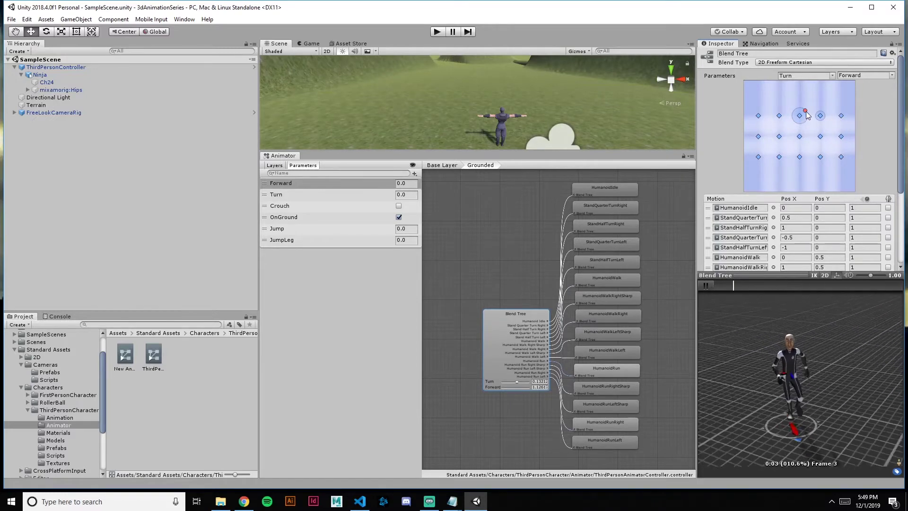
click(800, 158)
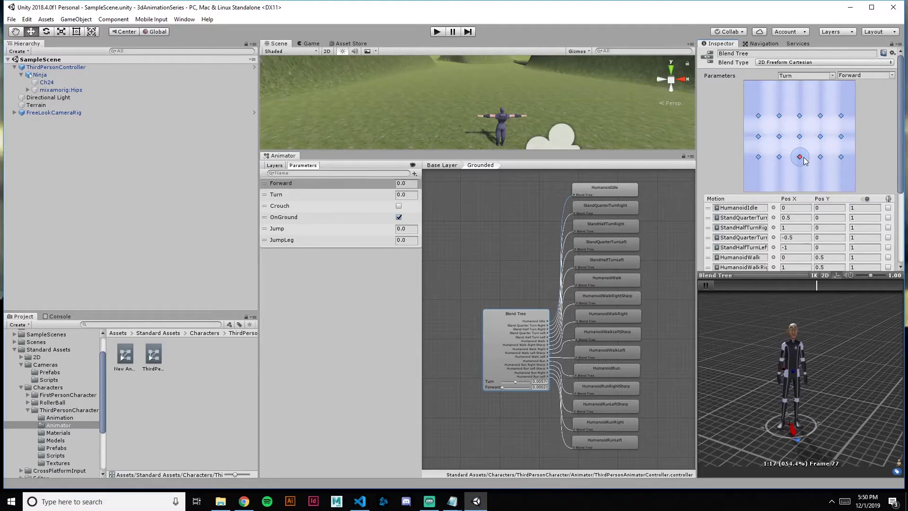
Move the blend point between the HumanoidIdle, HumanoidWalk and HumanoidRun positions to compare the motions, and check their coordinates in the motion list.
drag(801, 158, 801, 139)
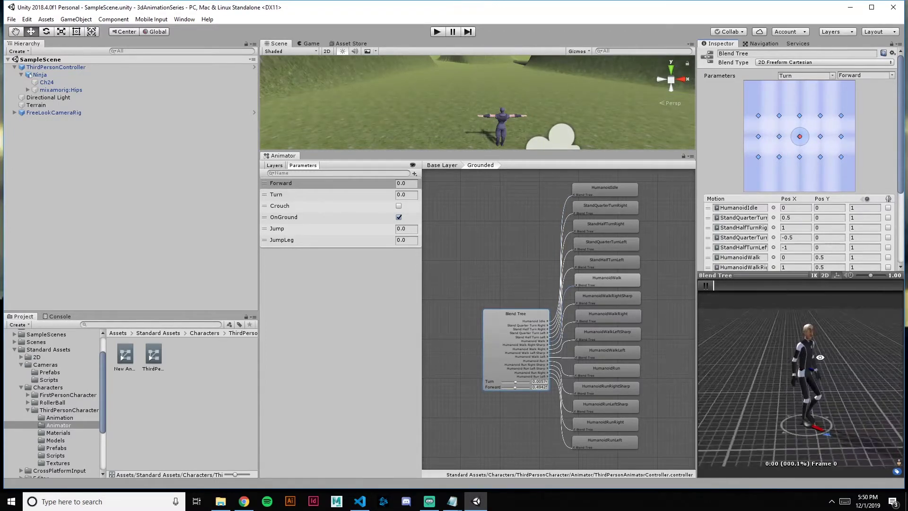
drag(800, 137, 798, 126)
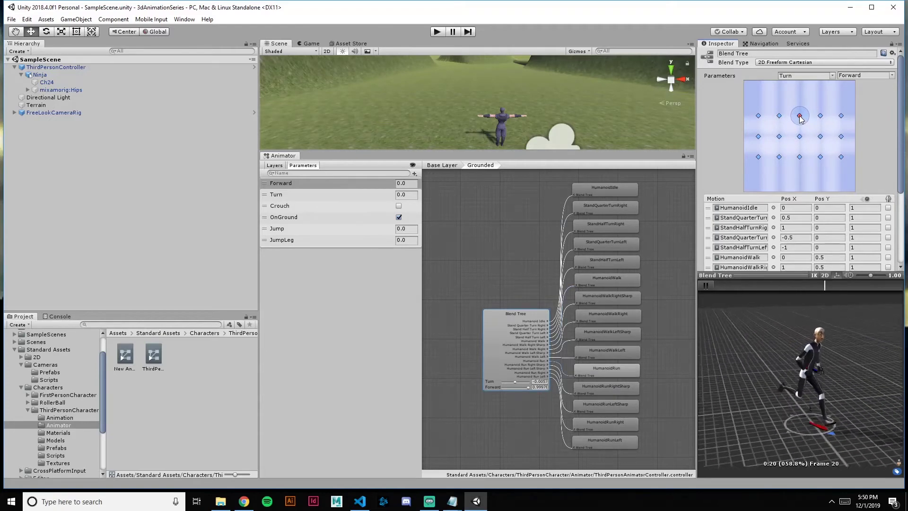
mouse_move(799, 136)
mouse_down()
mouse_move(840, 161)
mouse_move(759, 158)
mouse_move(846, 120)
mouse_move(762, 121)
mouse_move(801, 161)
mouse_up()
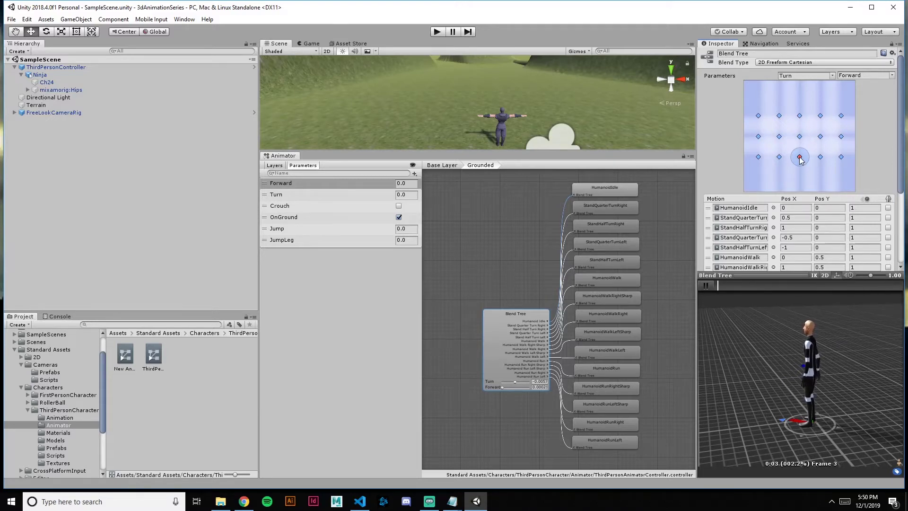
drag(800, 161, 801, 141)
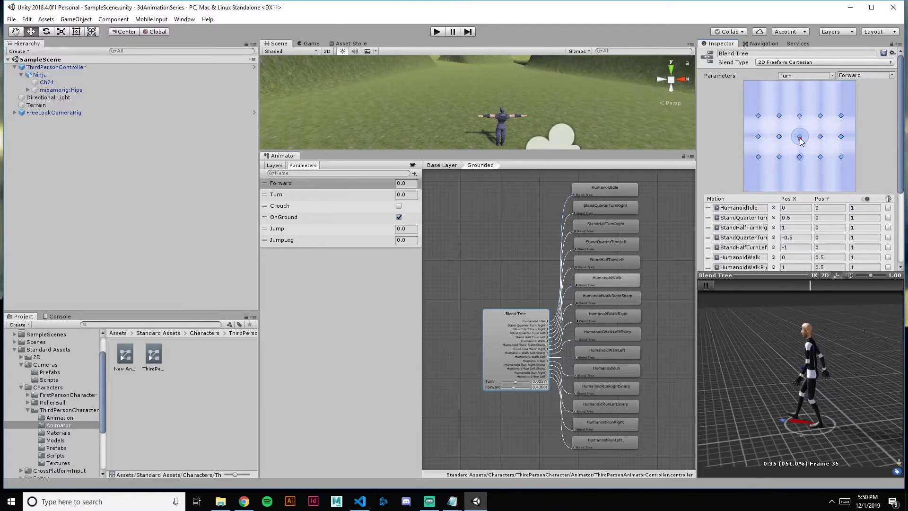
mouse_move(801, 141)
mouse_down()
mouse_move(802, 124)
mouse_move(800, 157)
mouse_move(782, 136)
mouse_move(801, 159)
mouse_up()
scroll(795, 195, down, 5)
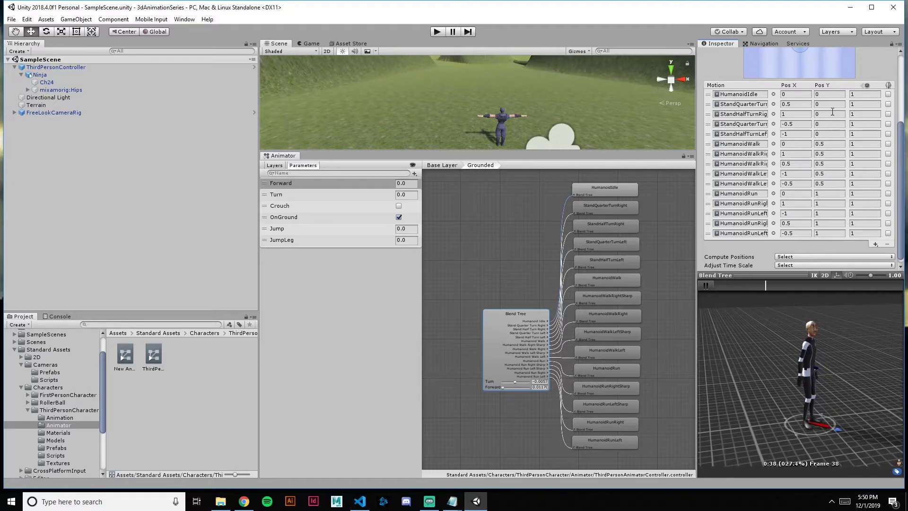
scroll(835, 133, up, 5)
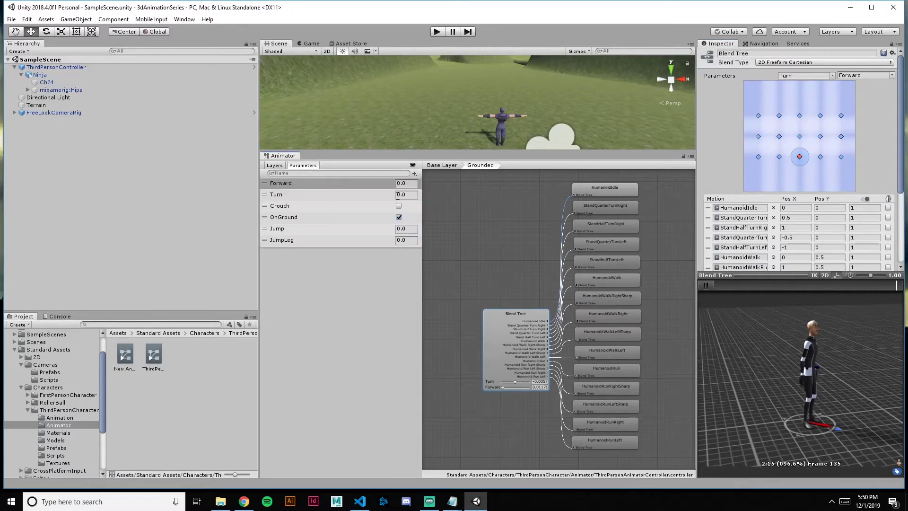
Enlarge the Scene view by reducing the height of the Animator window.
scroll(478, 190, up, 2)
drag(498, 150, 498, 313)
scroll(512, 151, up, 5)
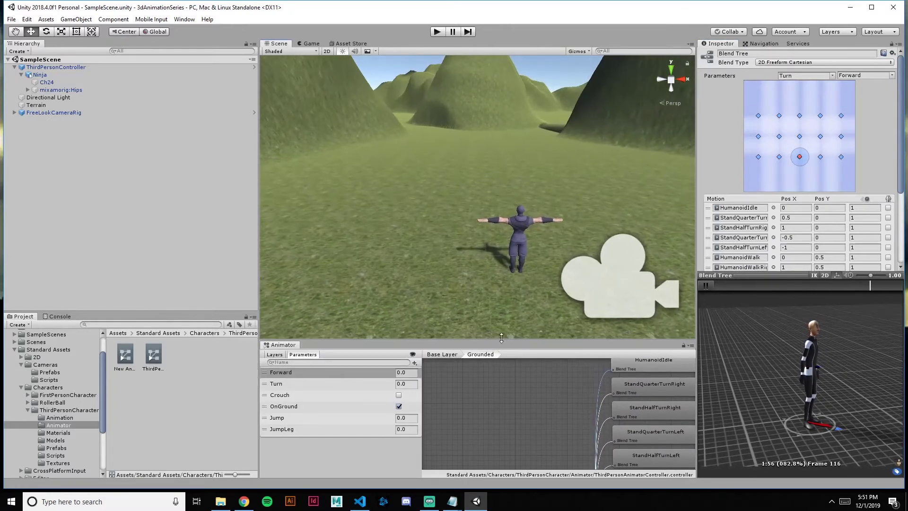
scroll(498, 180, down, 5)
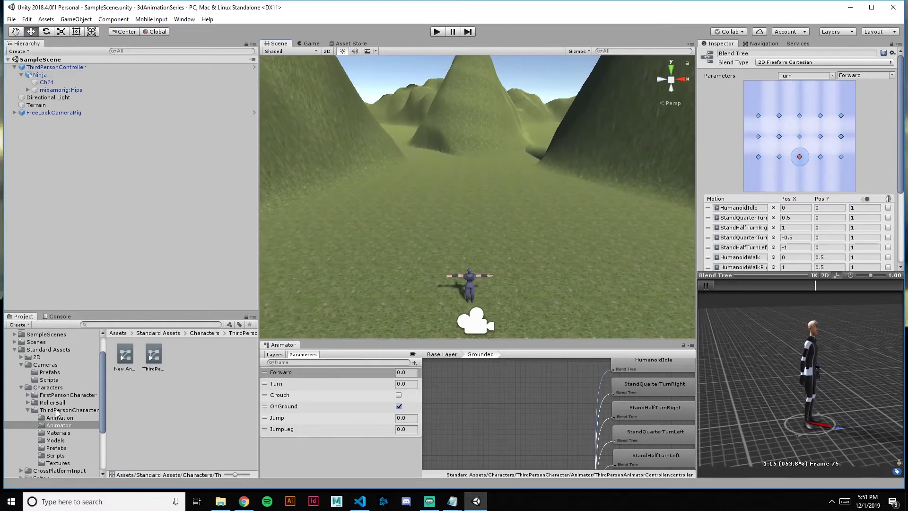
Add the AIThirdPersonController prefab from the ThirdPersonCharacter Prefabs folder to the SampleScene.
click(36, 411)
click(29, 411)
click(30, 411)
click(62, 447)
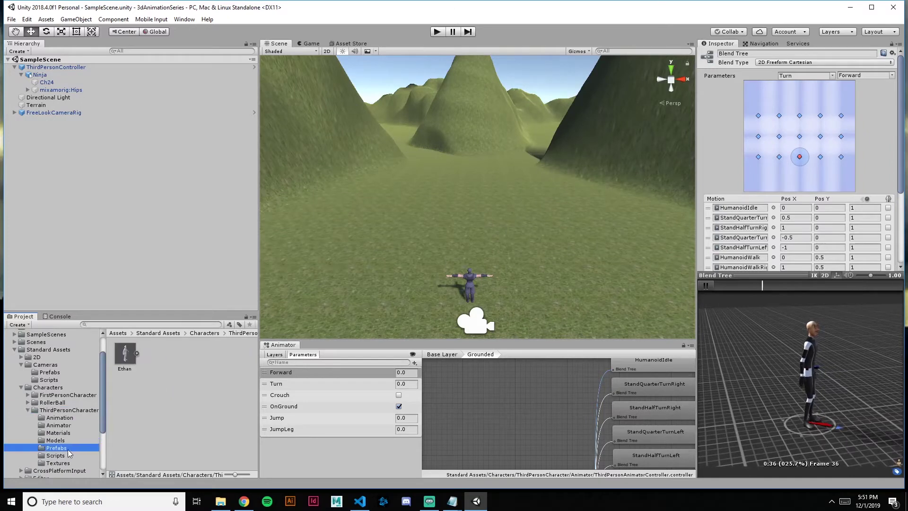
drag(126, 359, 105, 126)
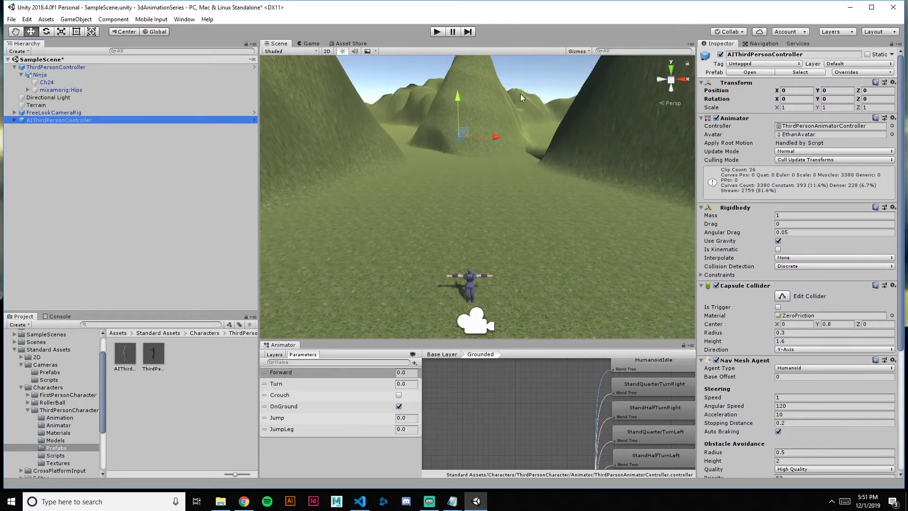
Place the AIThirdPersonController near the central hill at about X 2.89, Z -14.87 and rotate it about 179° around Y.
right_drag(521, 103, 508, 203)
drag(462, 191, 240, 212)
key(e)
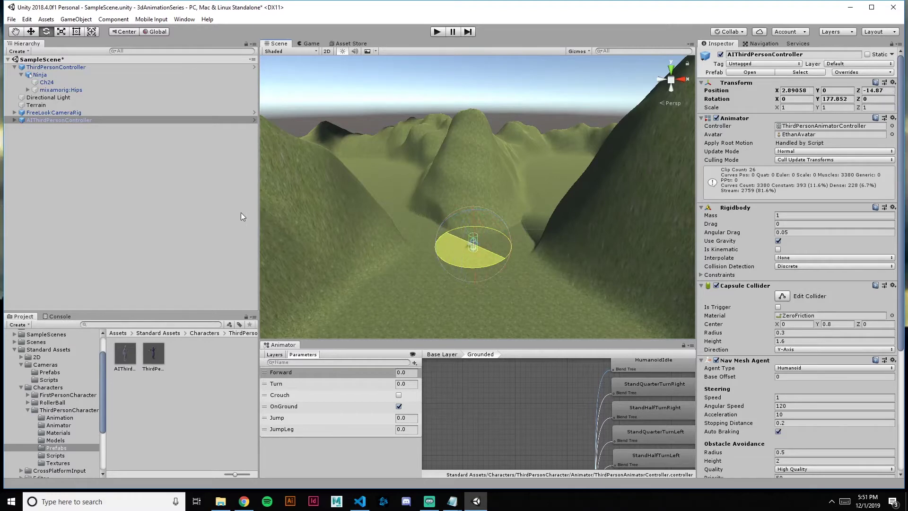
click(498, 277)
middle_drag(513, 280, 502, 191)
scroll(501, 190, up, 10)
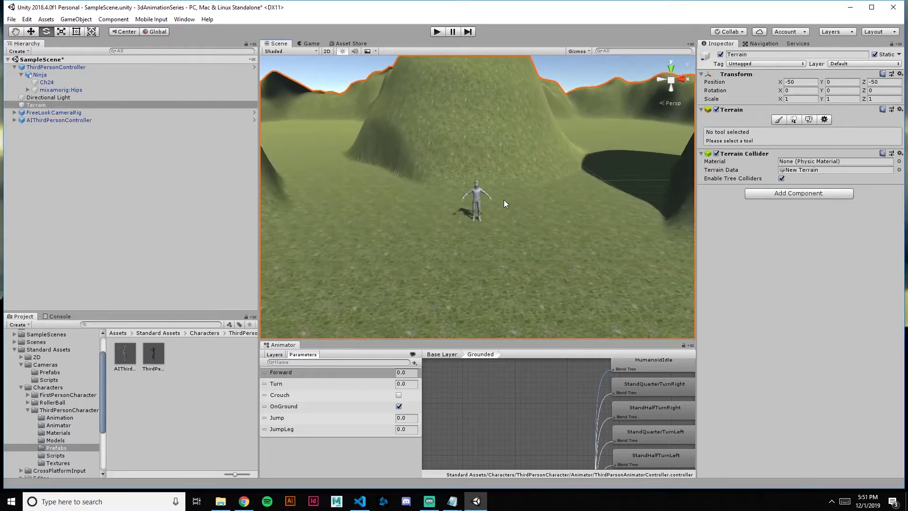
scroll(510, 226, down, 5)
click(475, 203)
alt+drag(529, 203, 684, 197)
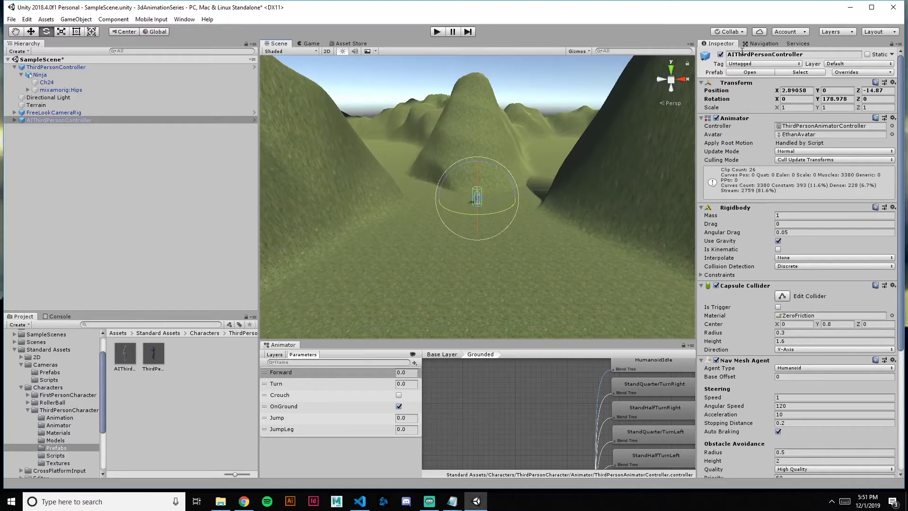
Review the AIThirdPersonController's Nav Mesh Agent, AI Character Control and Third Person Character components.
scroll(751, 289, down, 5)
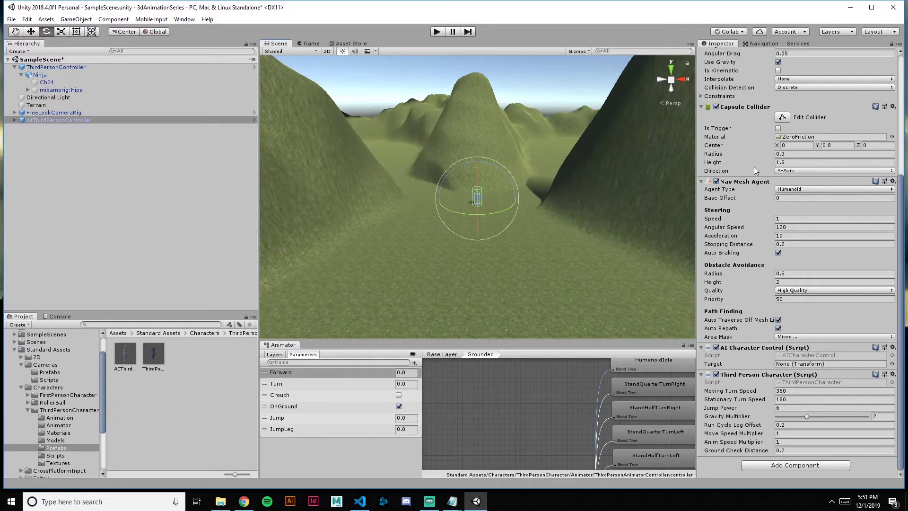
click(554, 276)
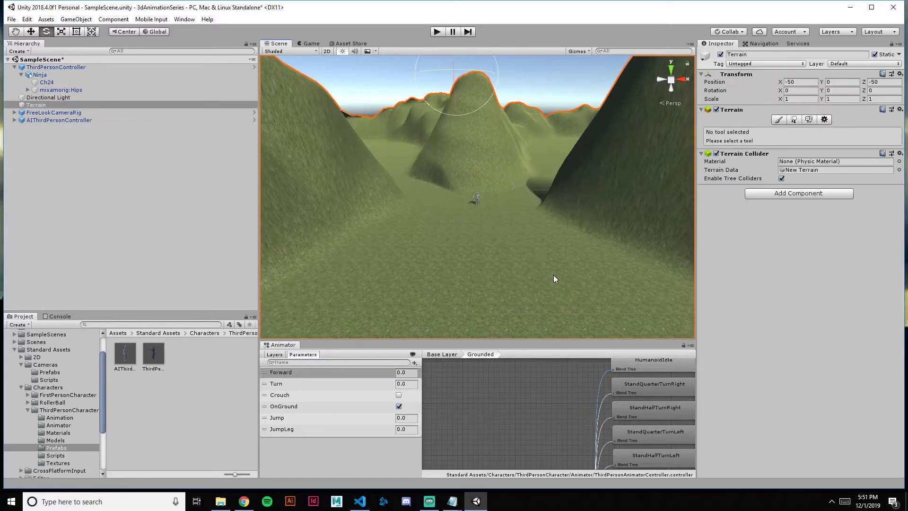
click(478, 201)
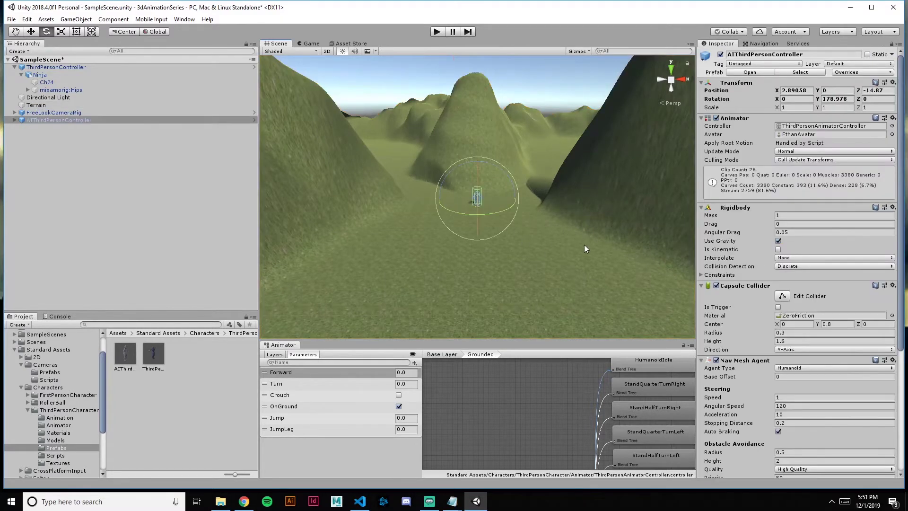
Bake a NavMesh for the terrain using the existing agent size settings.
click(762, 43)
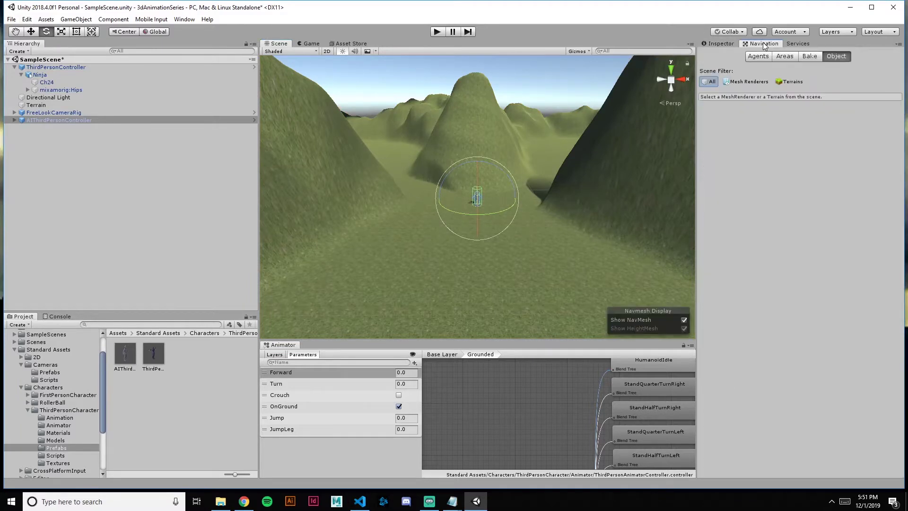
click(716, 44)
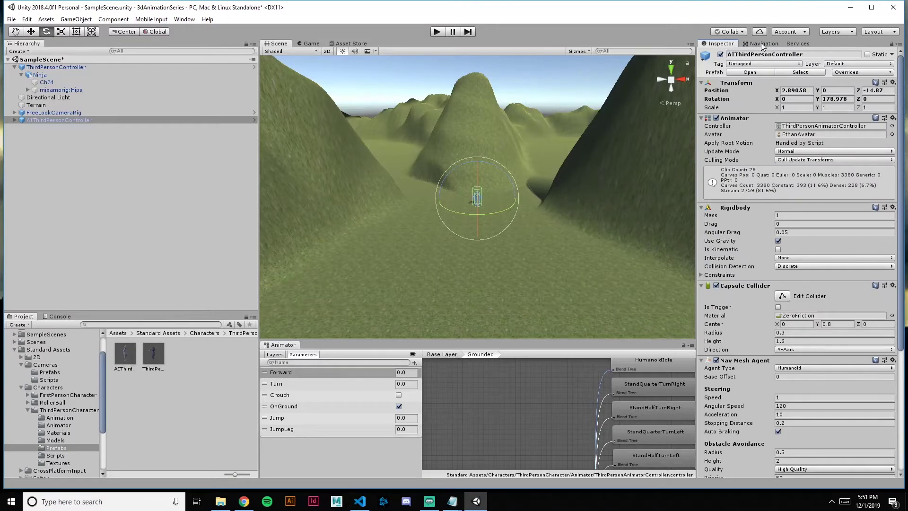
click(761, 43)
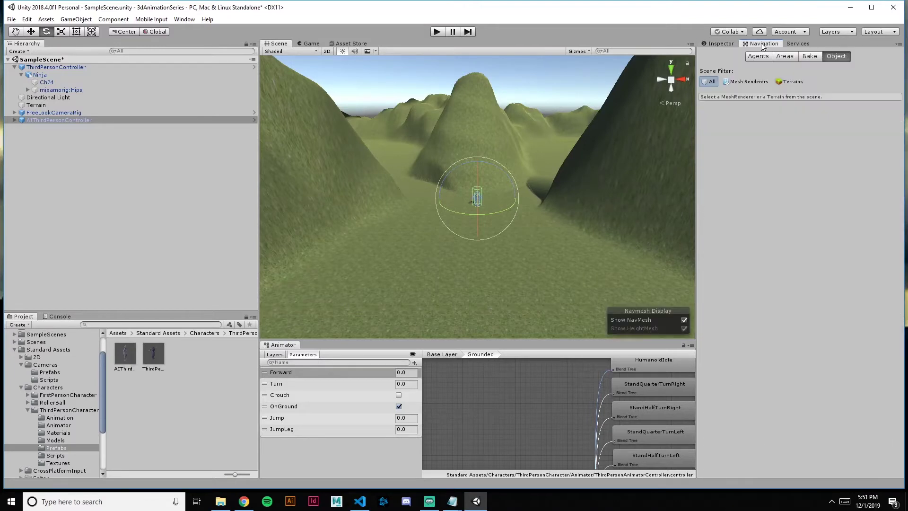
click(809, 56)
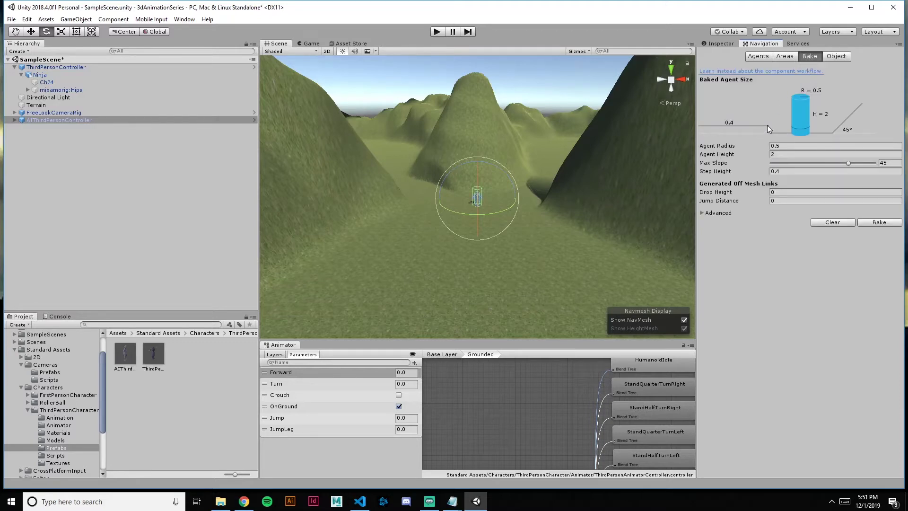
click(878, 222)
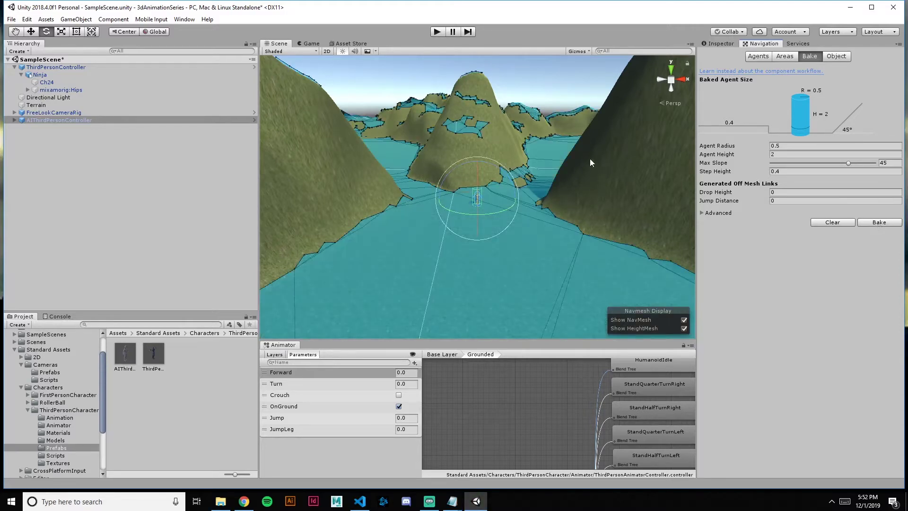
Examine the baked NavMesh from above and around the AI character to see which terrain areas are walkable.
alt+drag(575, 159, 575, 164)
alt+drag(565, 96, 542, 148)
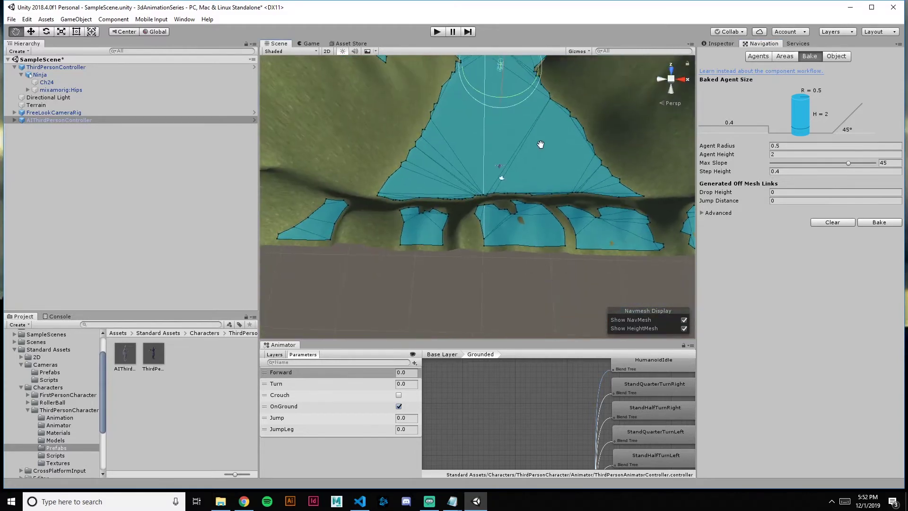
key(f)
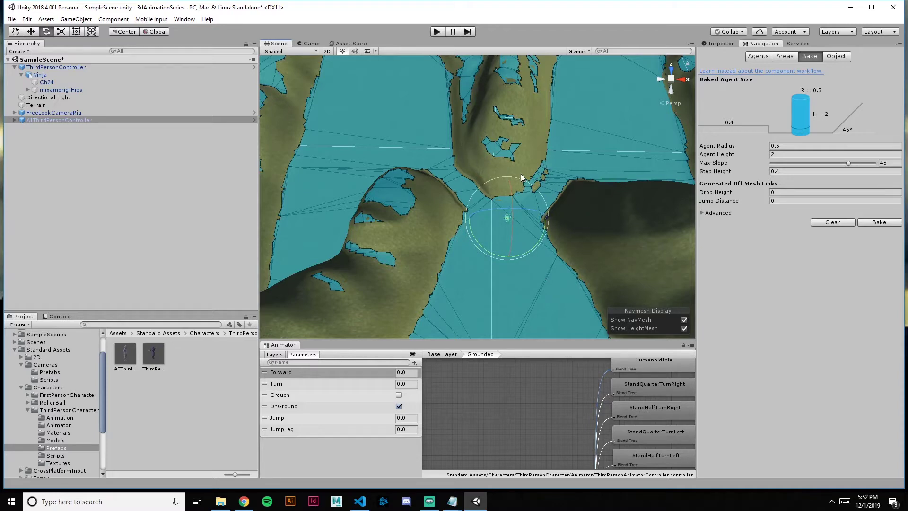
scroll(541, 290, up, 5)
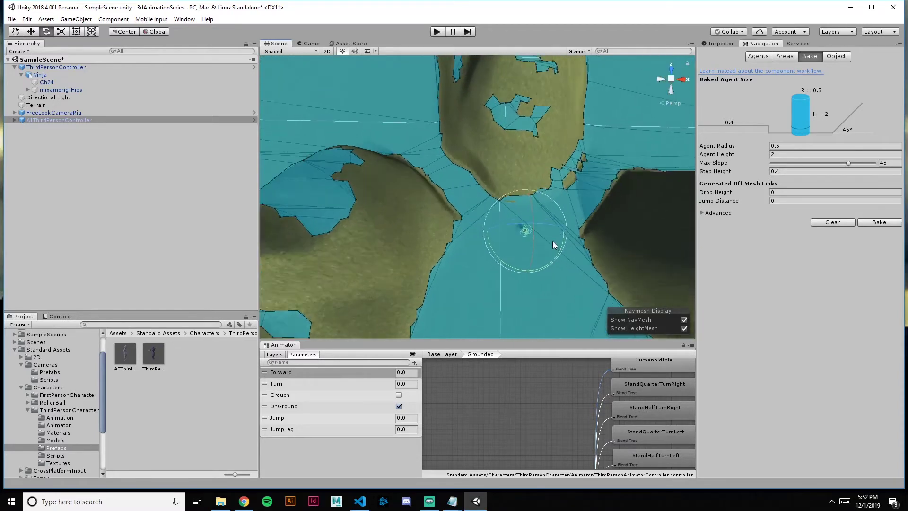
middle_drag(585, 246, 527, 72)
alt+drag(575, 251, 561, 103)
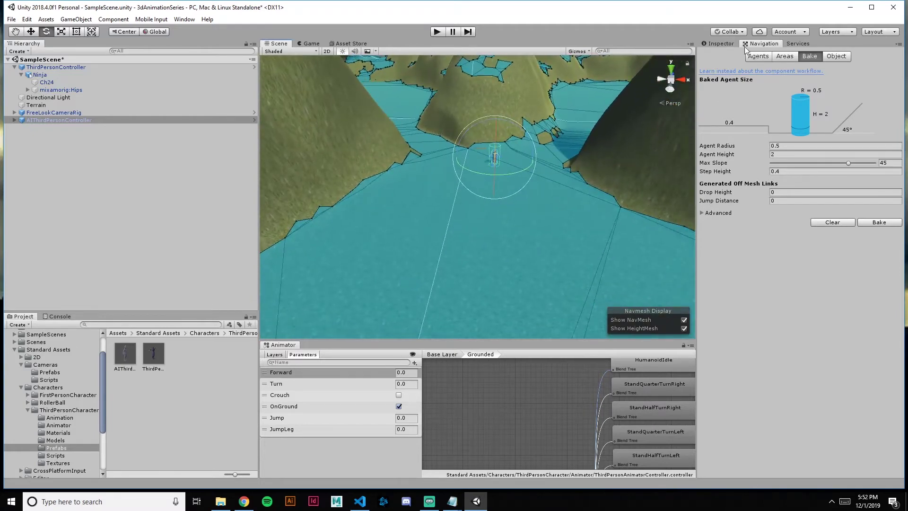
Set the ThirdPersonController as the Target of the AI character's AI Character Control script, and display the NavMesh around both characters.
click(719, 44)
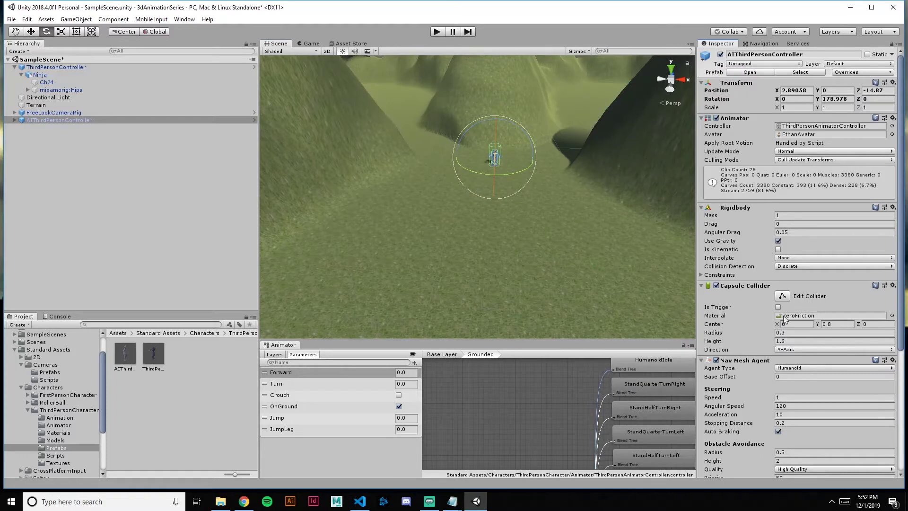
scroll(813, 305, down, 5)
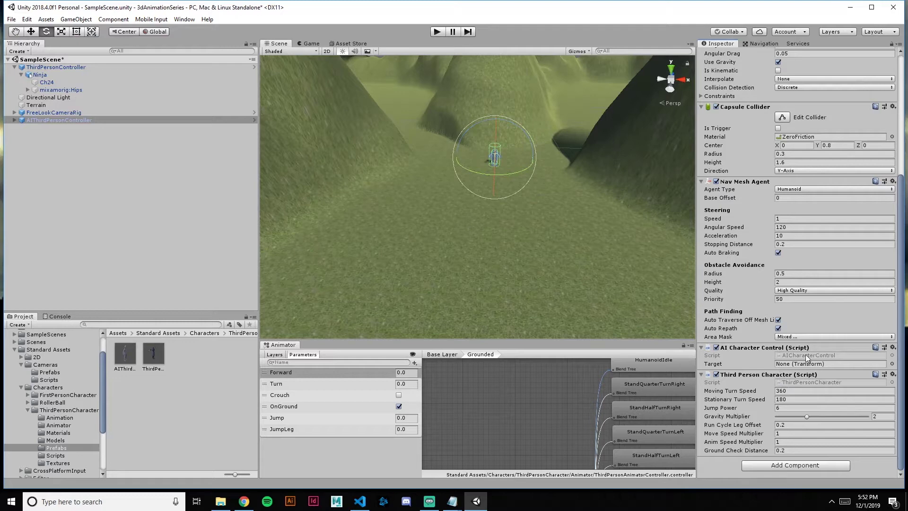
drag(74, 66, 802, 370)
right_drag(544, 243, 578, 196)
click(761, 43)
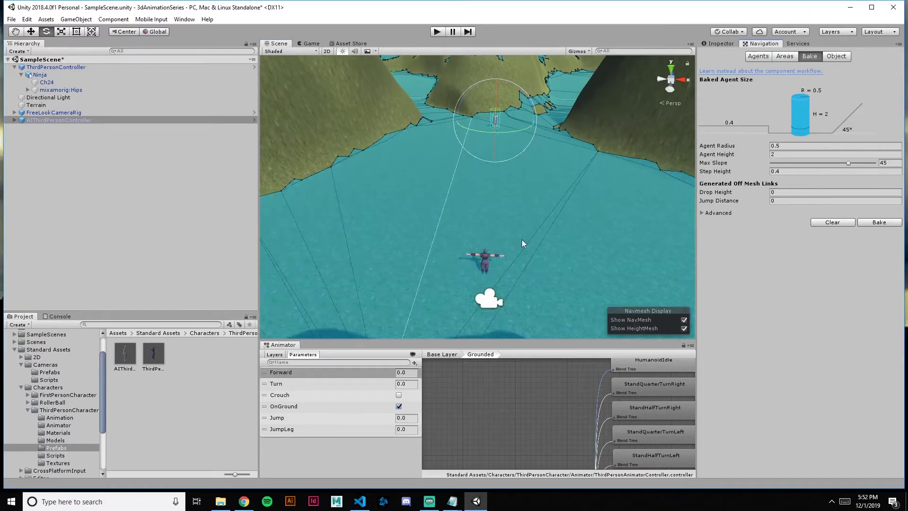
Review the AIThirdPersonController's component settings and run the scene to test how the AI character follows the player.
click(725, 44)
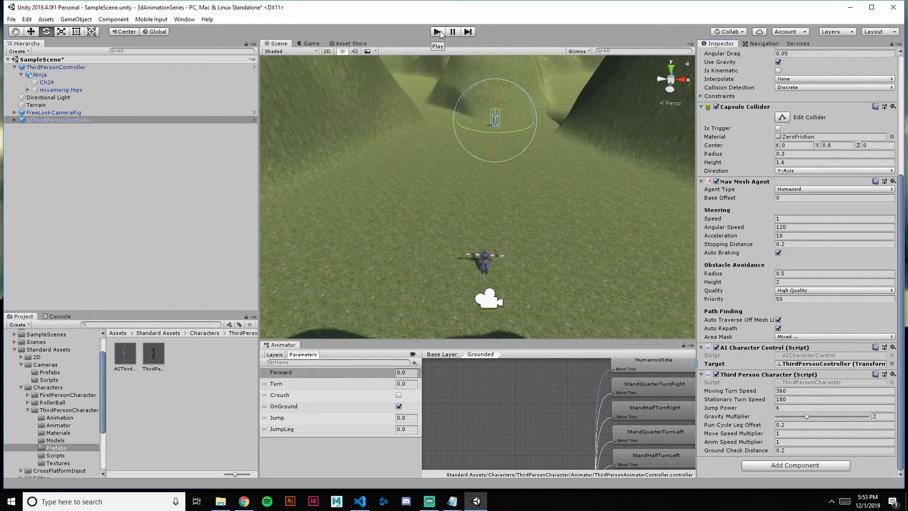
scroll(881, 169, up, 6)
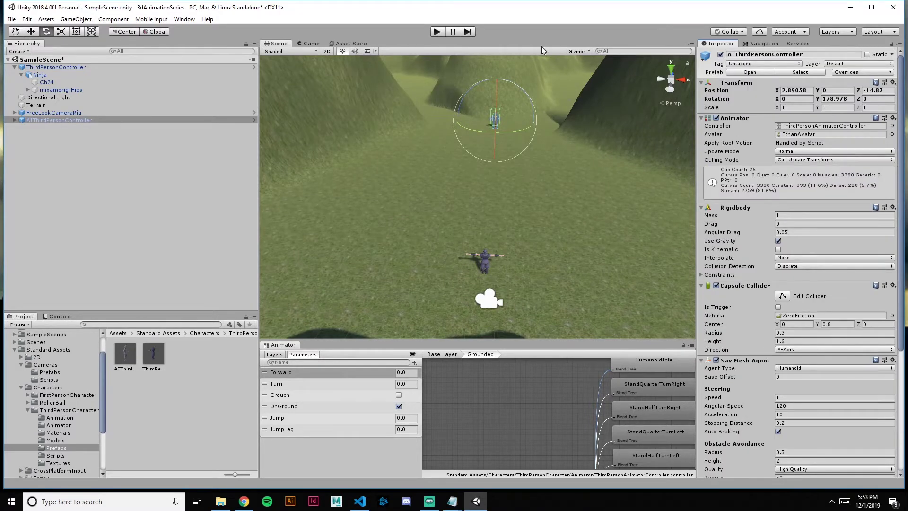
click(437, 32)
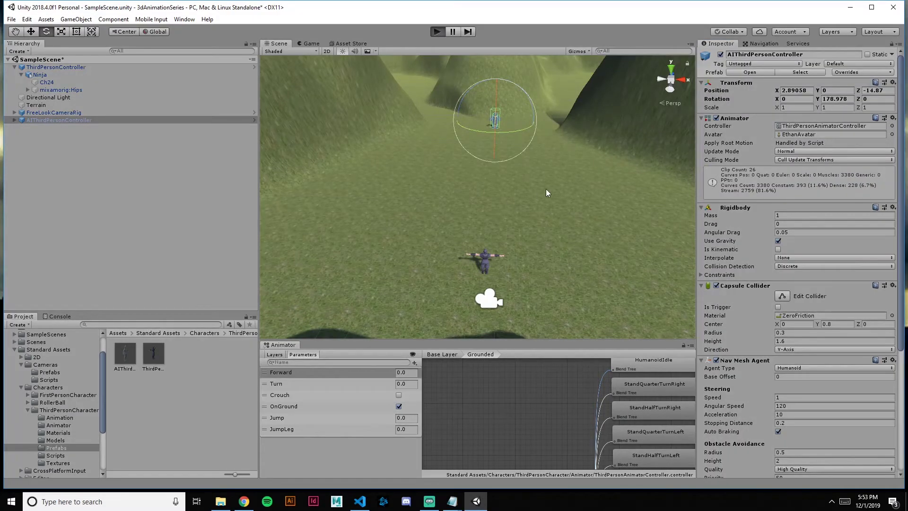
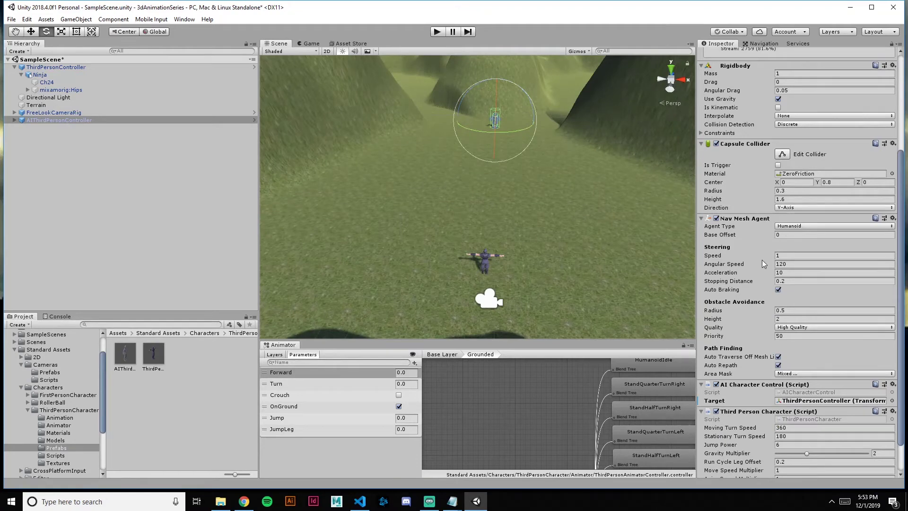
Set the AI character's Nav Mesh Agent to Speed 0.5, Acceleration 5 and Stopping Distance 5, and briefly play-test the scene.
click(778, 256)
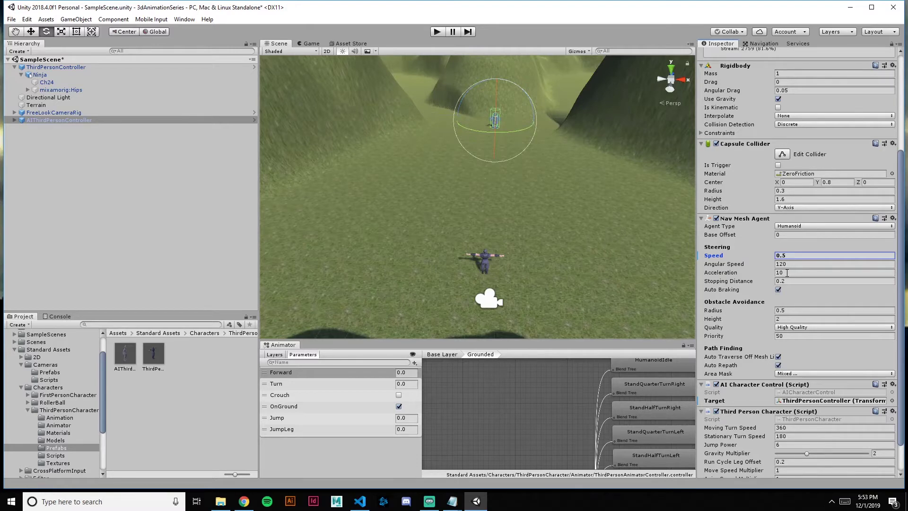
click(788, 273)
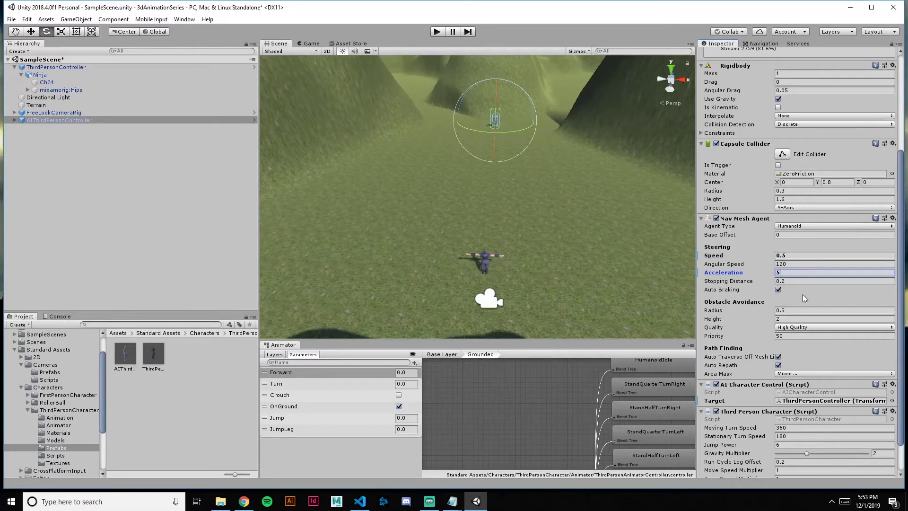
click(779, 281)
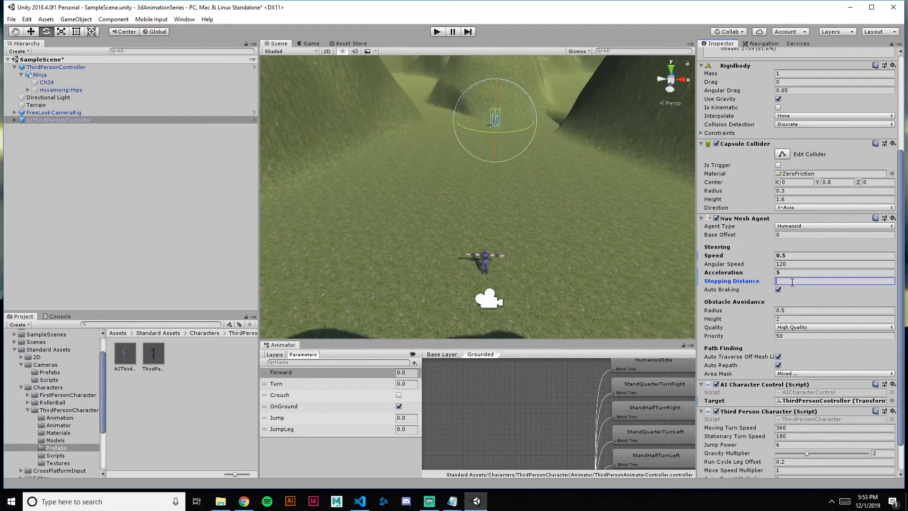
click(437, 32)
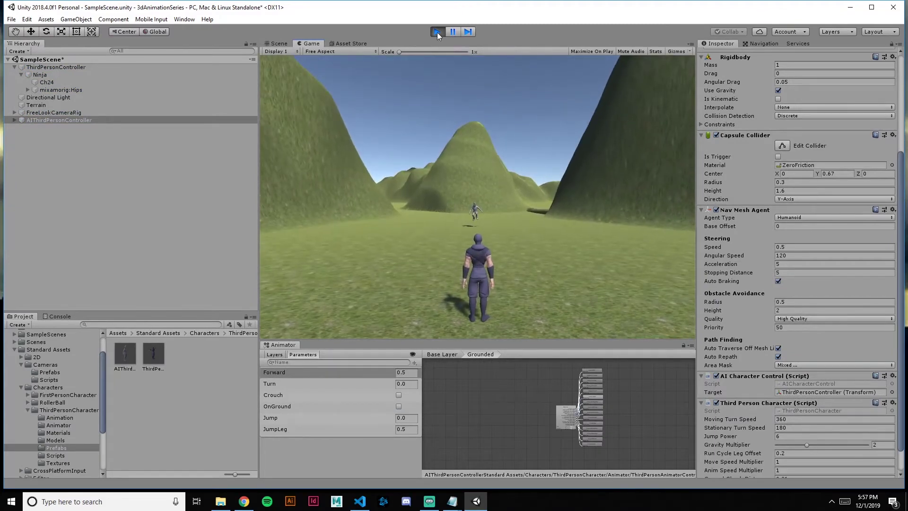
click(437, 31)
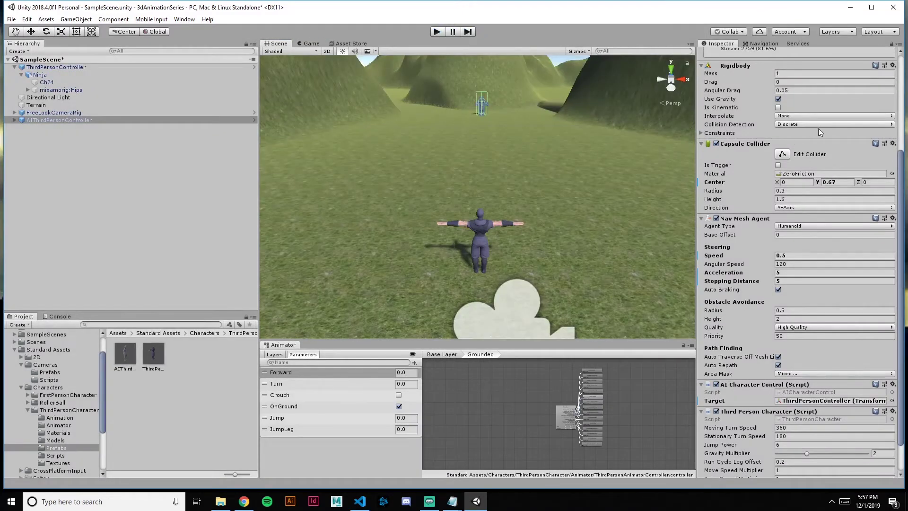
Set the NavMesh bake's Step Height to 0.1 in the Baked Agent Size settings.
click(762, 43)
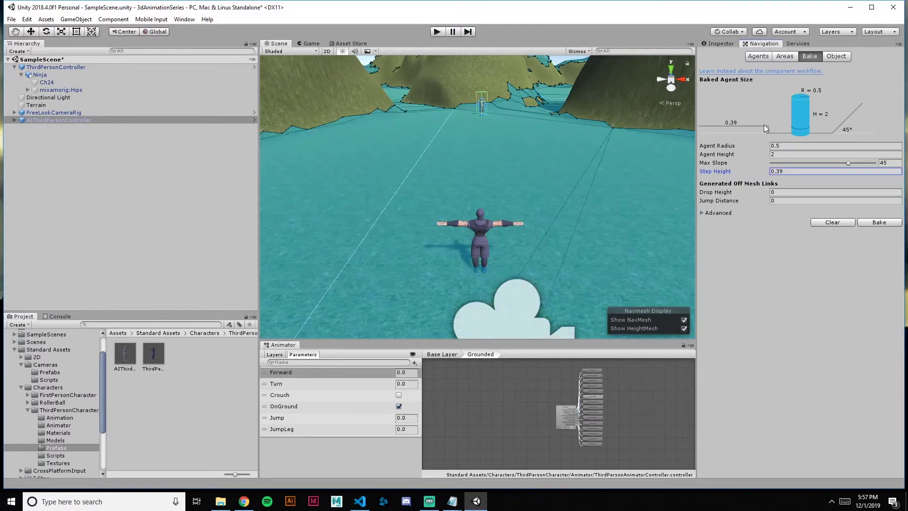
drag(753, 176, 747, 176)
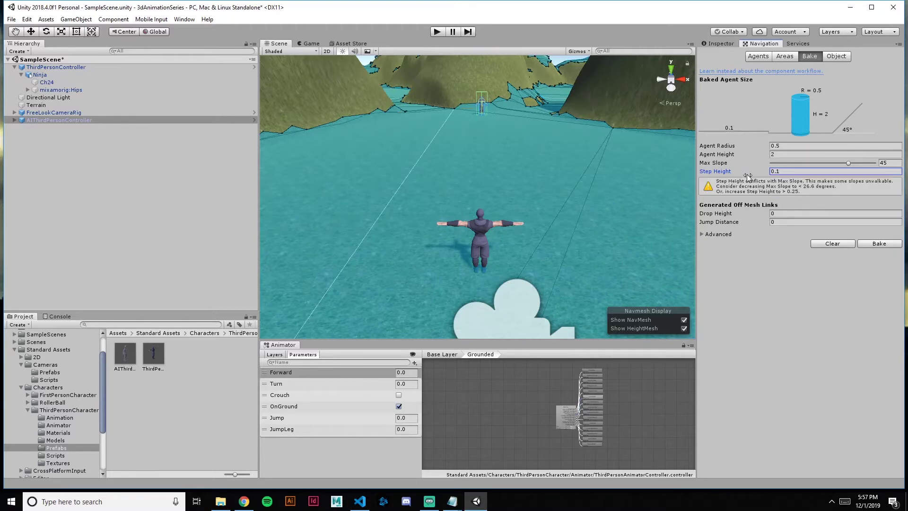
drag(747, 176, 750, 176)
key(BackSpace)
text(.1)
Lower the NavMesh Max Slope to 20.2 degrees and rebake the NavMesh.
click(848, 163)
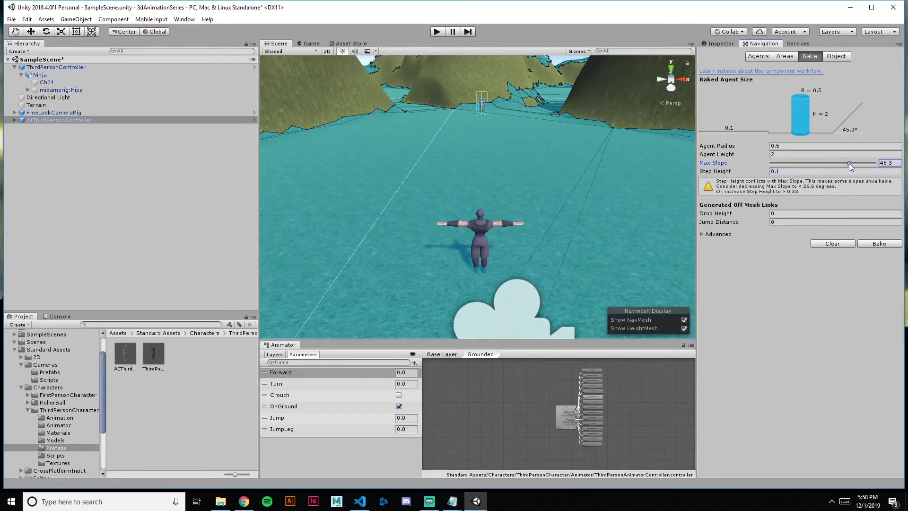
drag(846, 162, 809, 163)
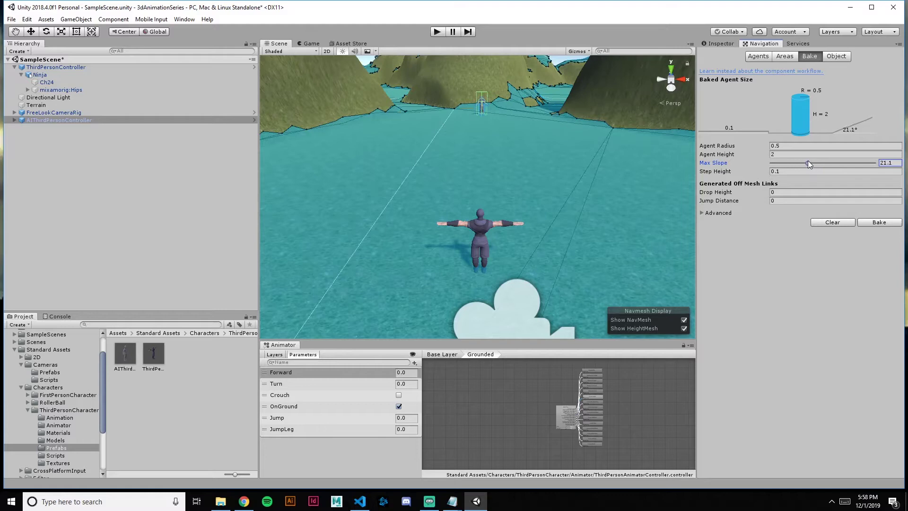
click(879, 223)
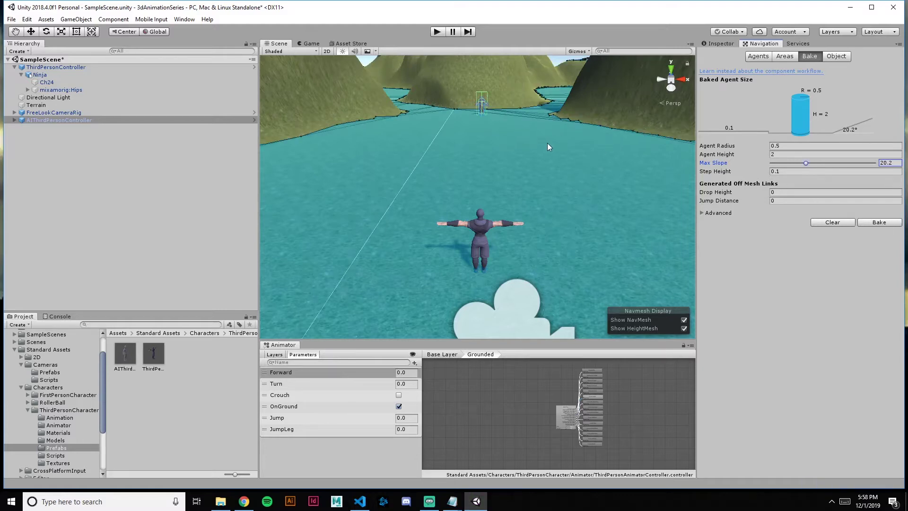
Examine the rebaked NavMesh around the hills and both characters to see which slopes are still walkable.
scroll(558, 132, down, 3)
alt+drag(569, 121, 561, 223)
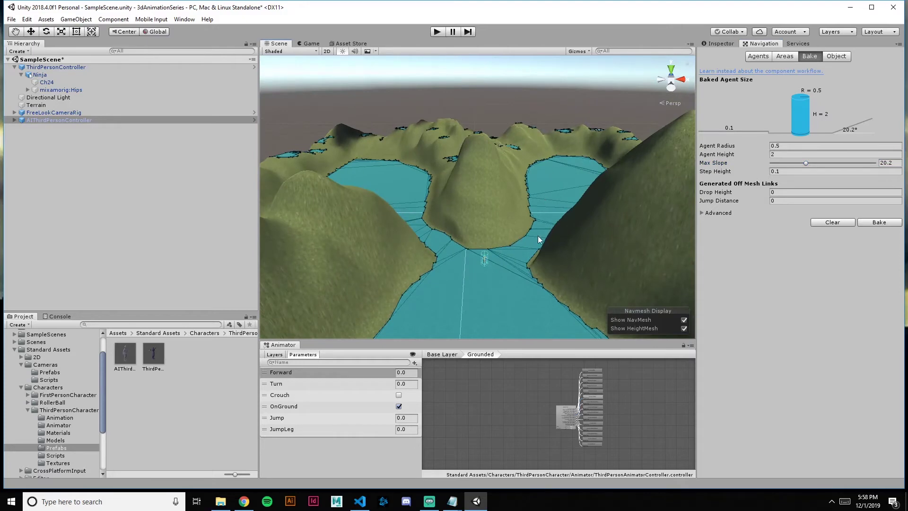
scroll(538, 235, up, 8)
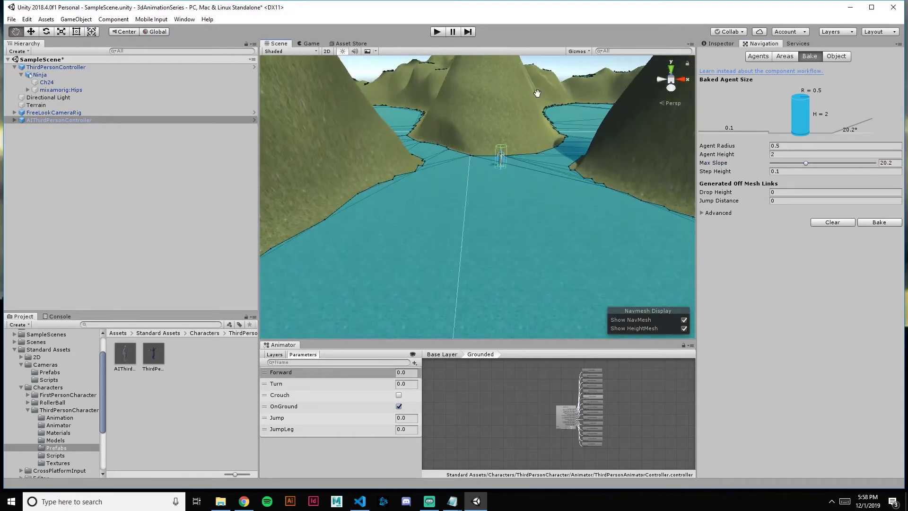
middle_drag(538, 93, 479, 162)
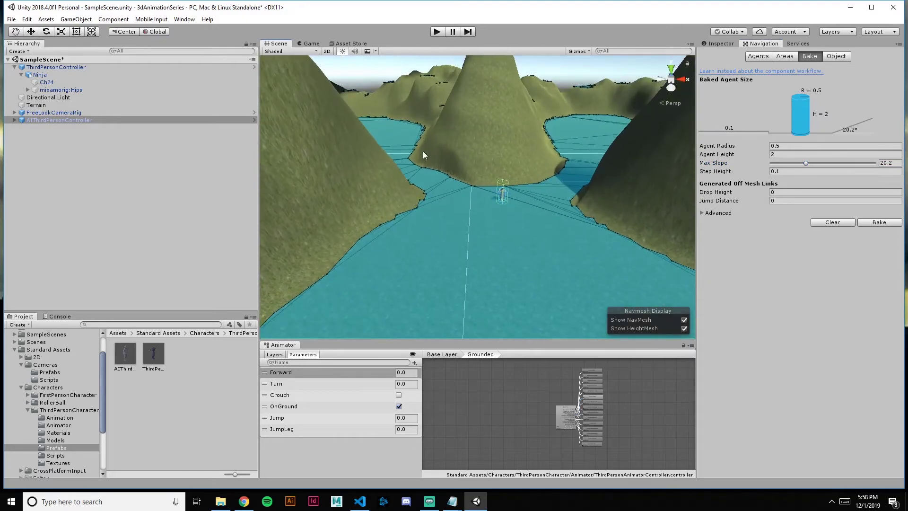
alt+drag(423, 152, 569, 161)
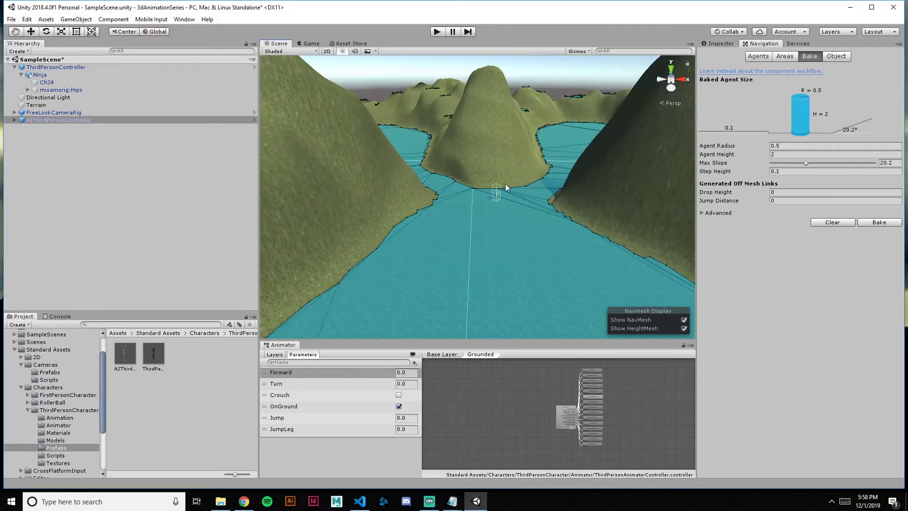
middle_drag(534, 234, 550, 157)
scroll(572, 209, up, 5)
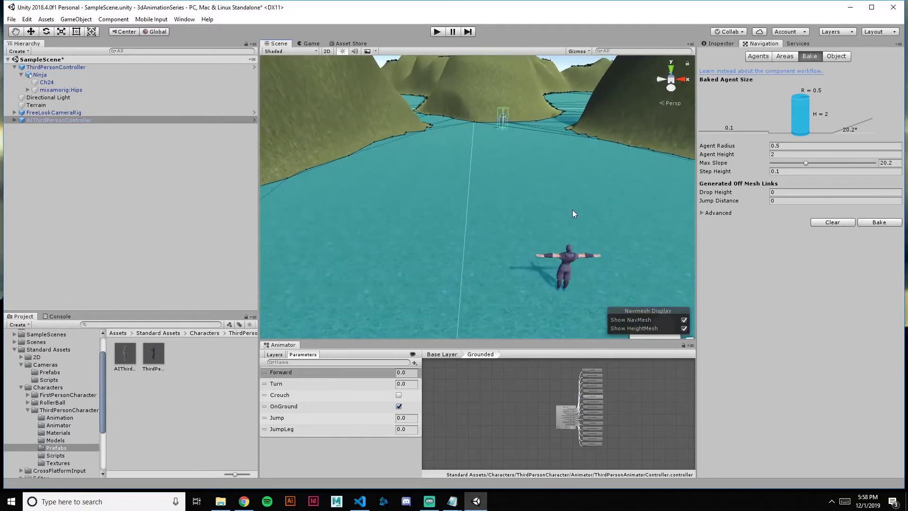
scroll(572, 201, down, 4)
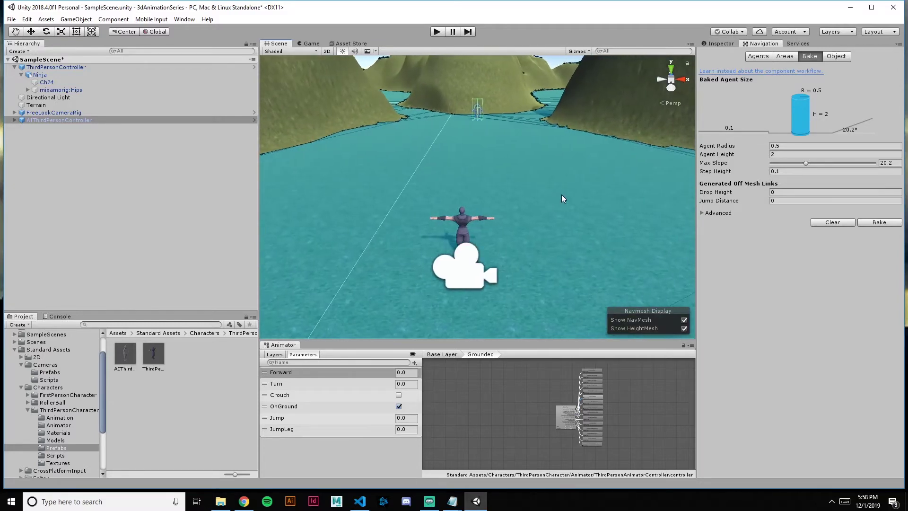
Play-test the scene by moving the player around the AI character to check how it follows and stops, and end the test.
click(714, 43)
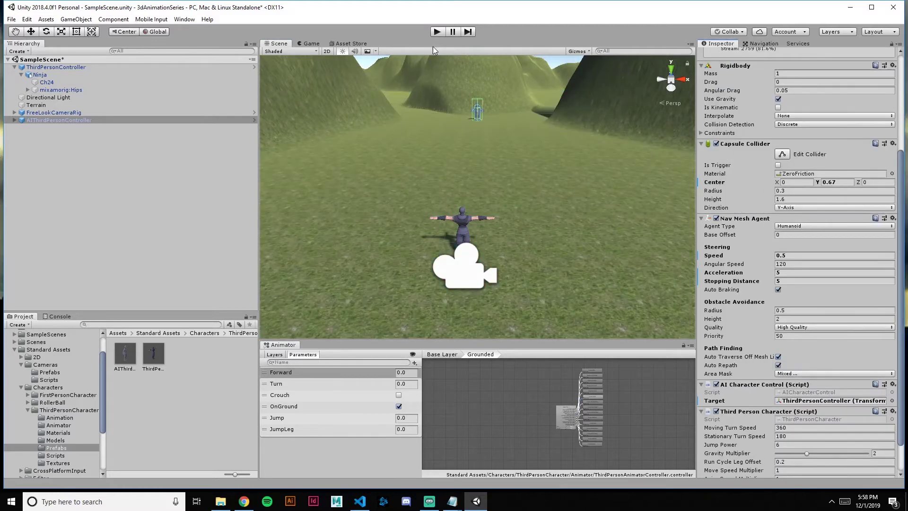
click(438, 32)
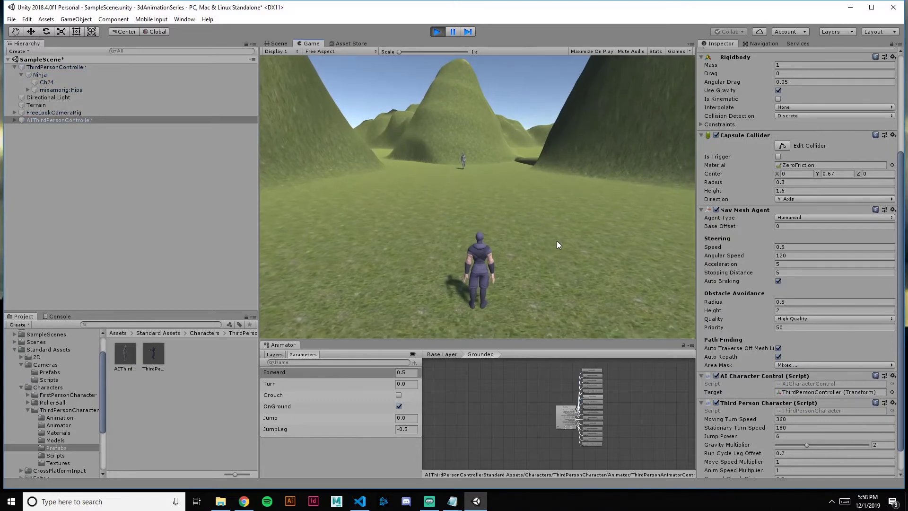
key(d)
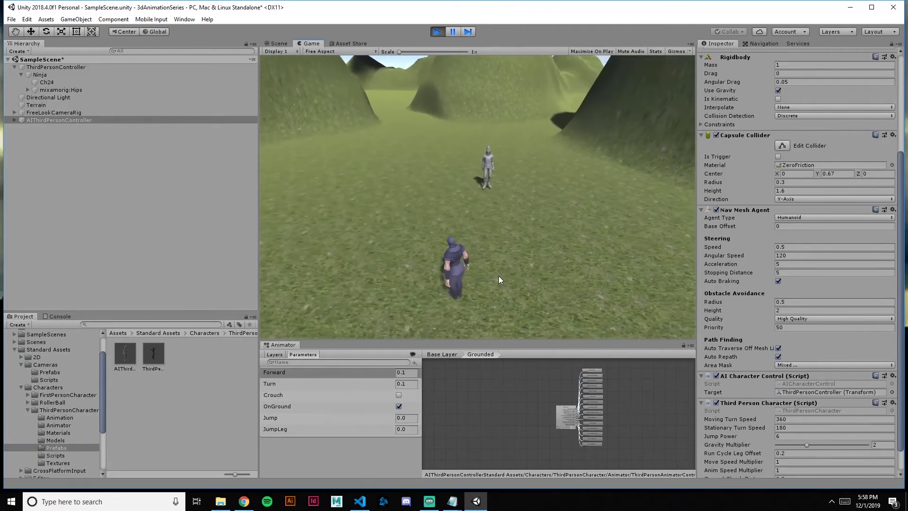
click(437, 31)
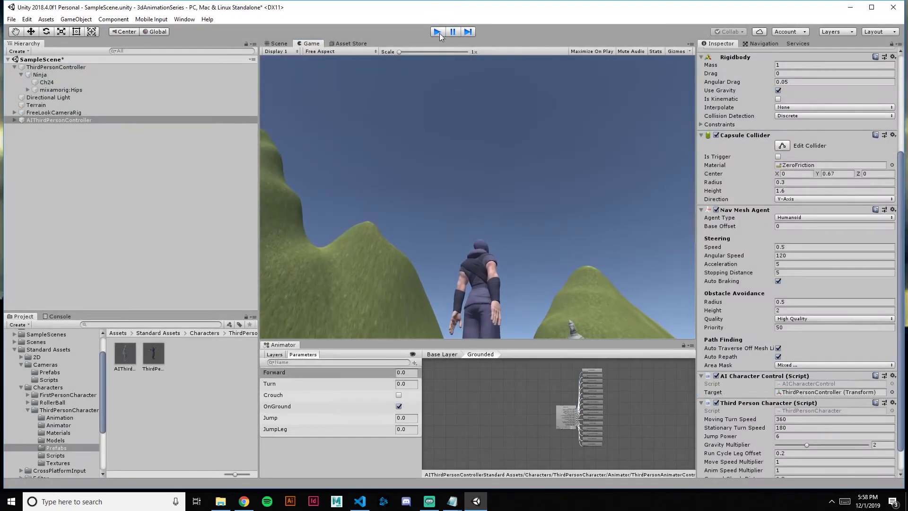
Set the AI character's Nav Mesh Agent Stopping Distance to 1 and play-test the scene again.
click(777, 281)
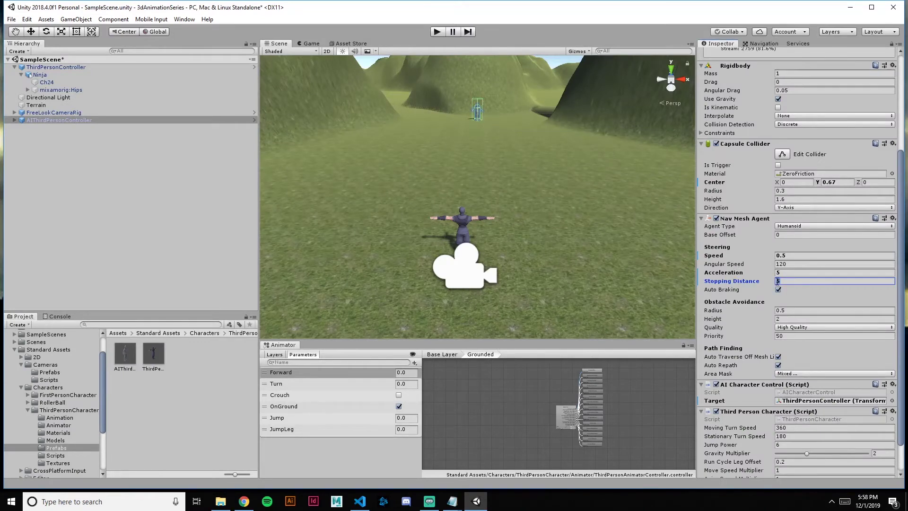
text(1)
click(437, 32)
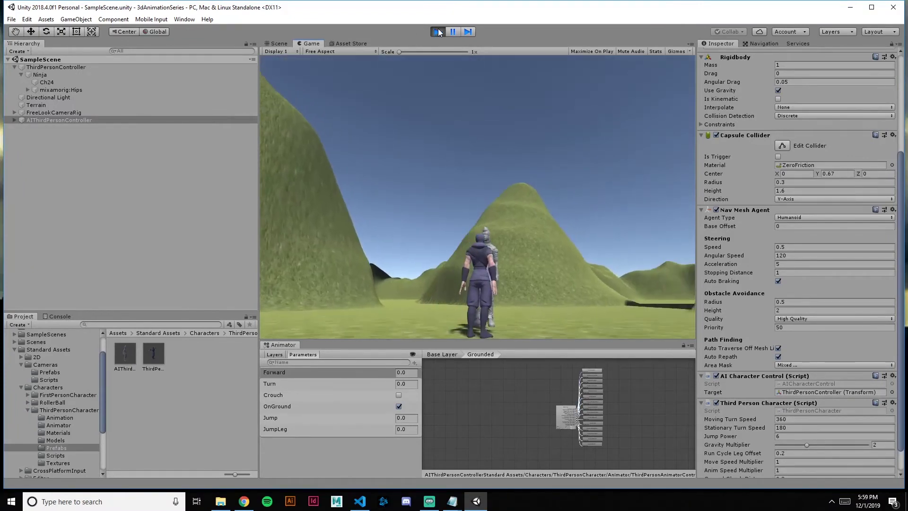
key(ctrl+p)
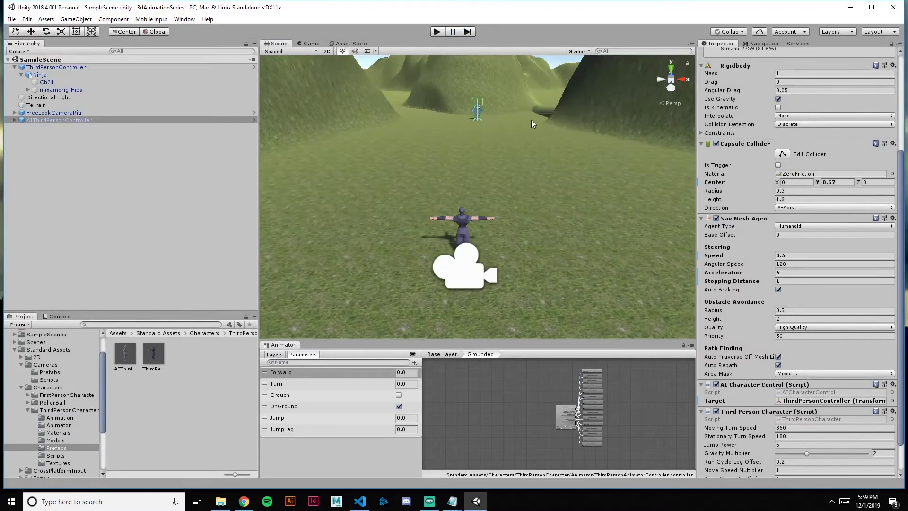
key(f)
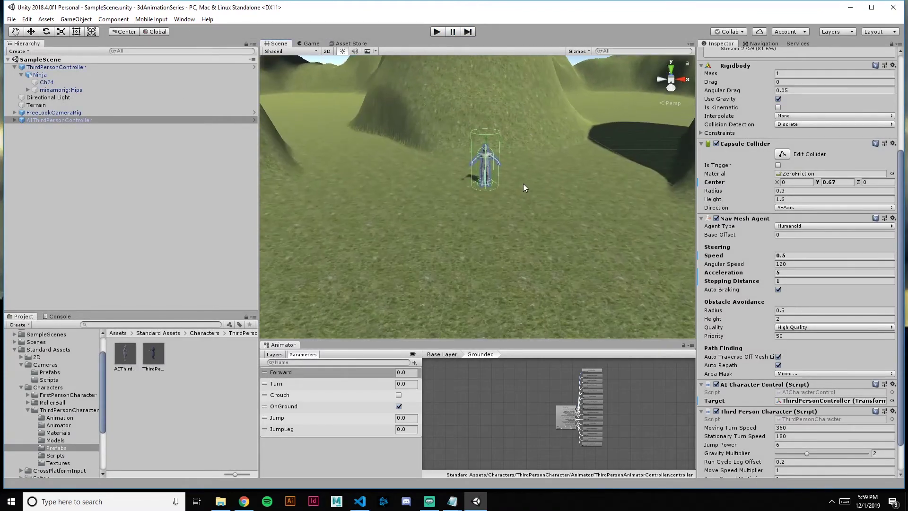
scroll(517, 199, up, 5)
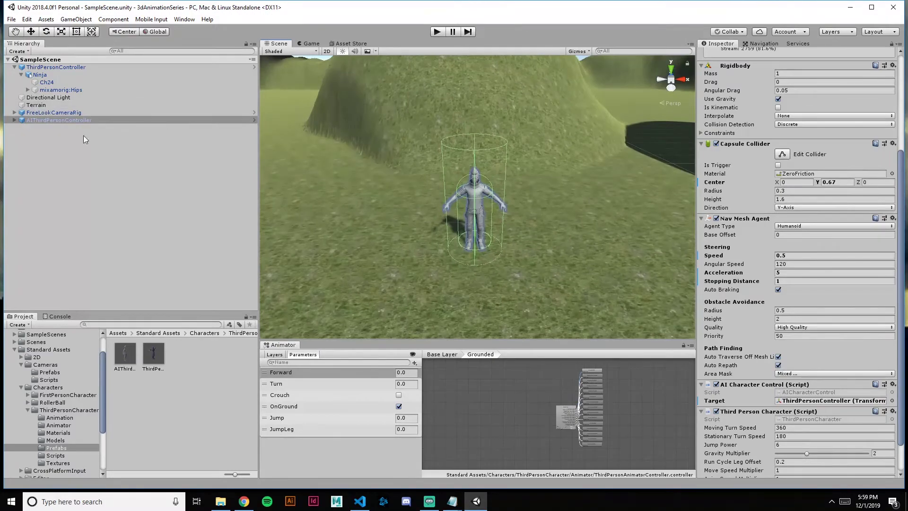
Switch to Mixamo in Chrome, look through the second page of characters and go to the first page.
click(244, 501)
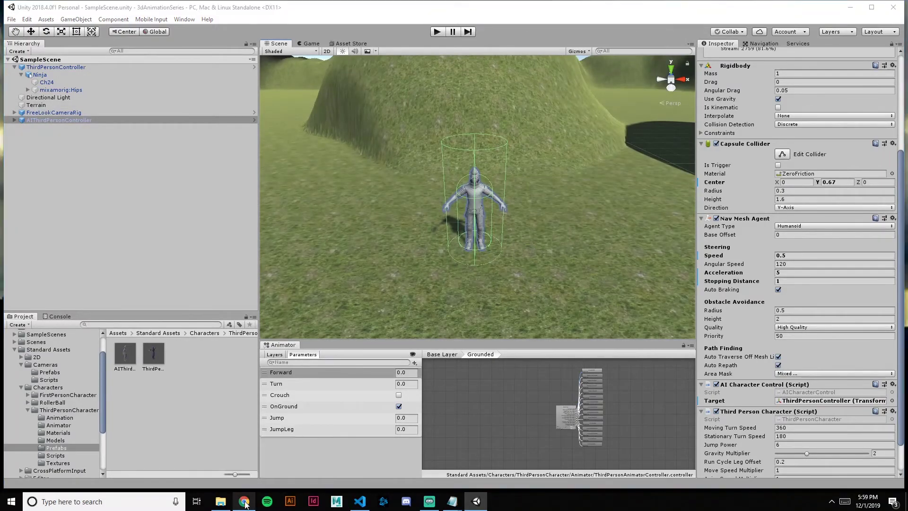
scroll(293, 276, down, 9)
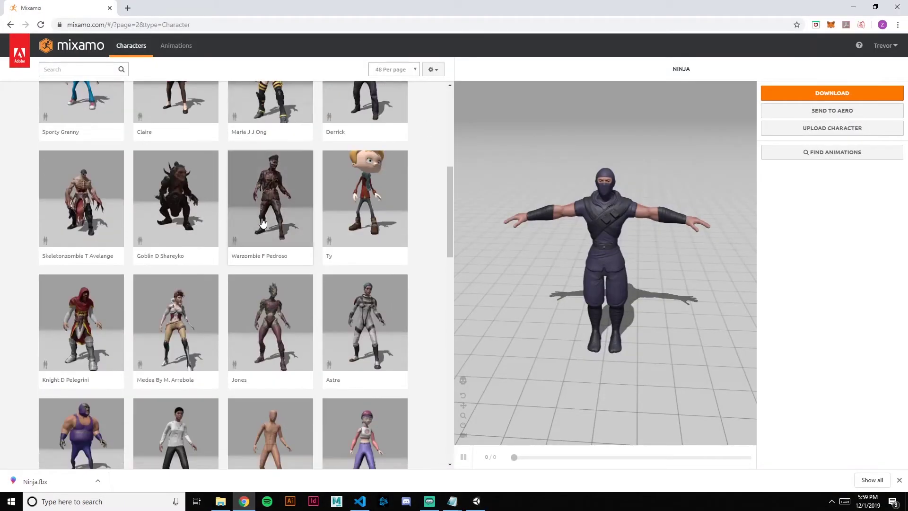
scroll(294, 275, up, 9)
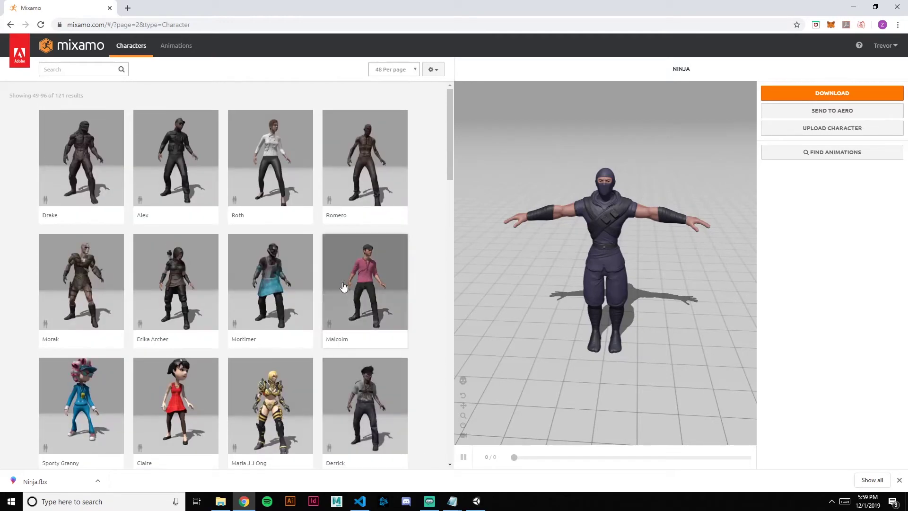
scroll(354, 286, down, 18)
scroll(340, 281, down, 6)
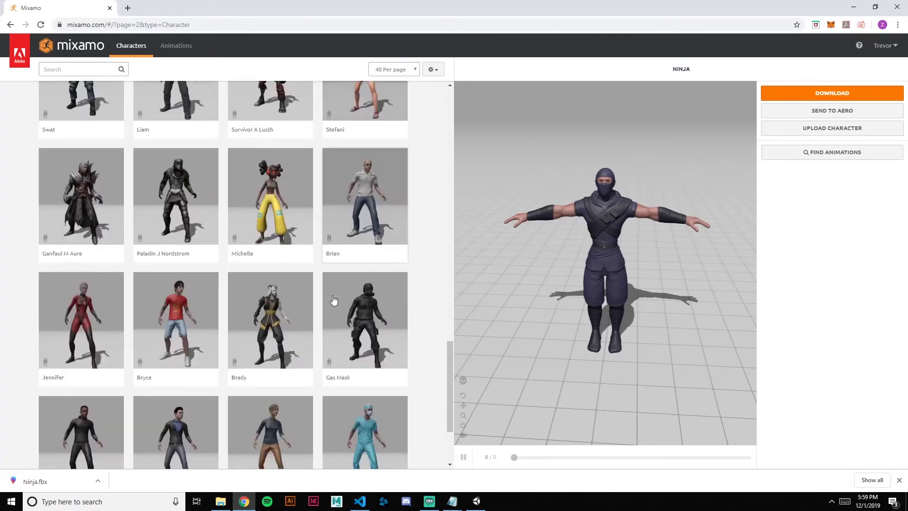
click(209, 405)
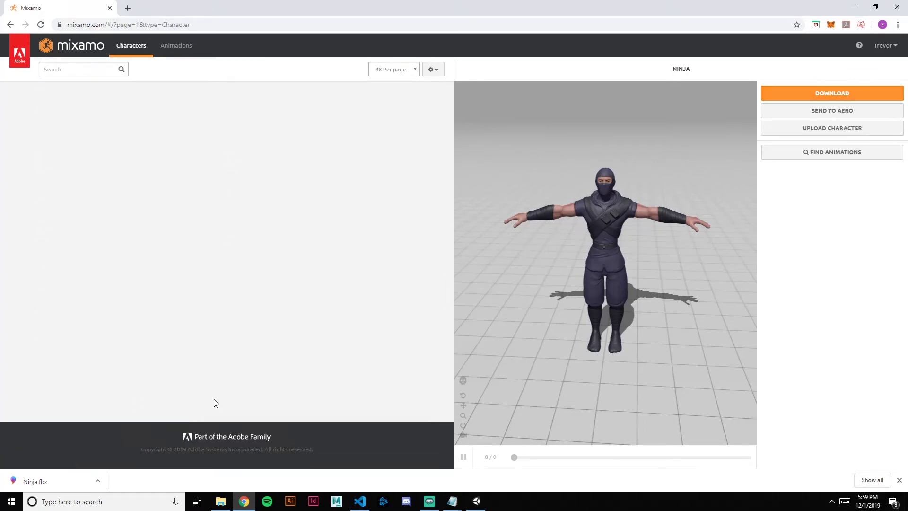
Load the Girlscout T Masuyama character in place of the Ninja.
scroll(383, 229, down, 1)
scroll(382, 229, down, 11)
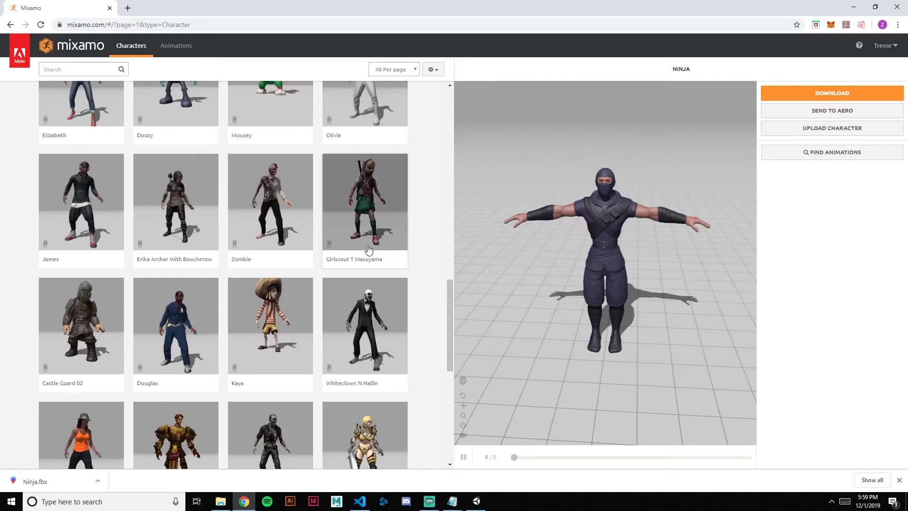
click(373, 217)
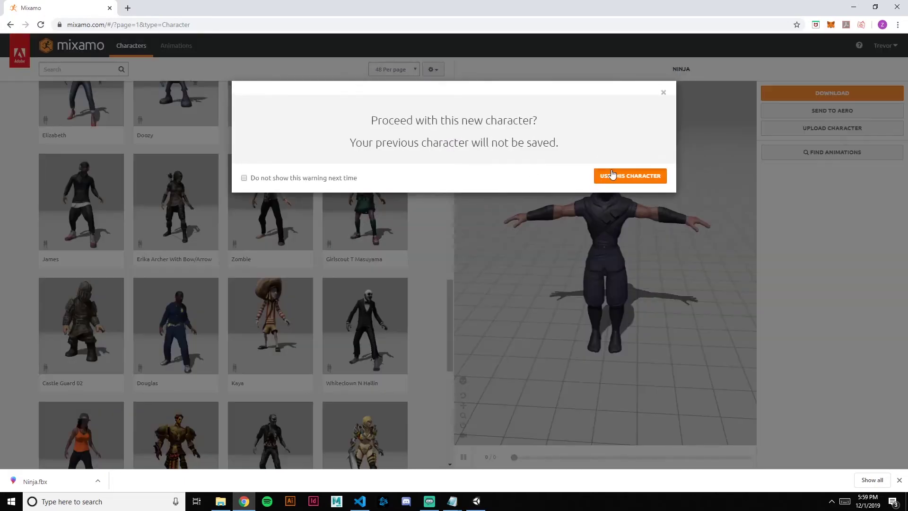
click(629, 175)
Look through the other characters on the page and load the Zombie as the current character.
scroll(380, 253, down, 3)
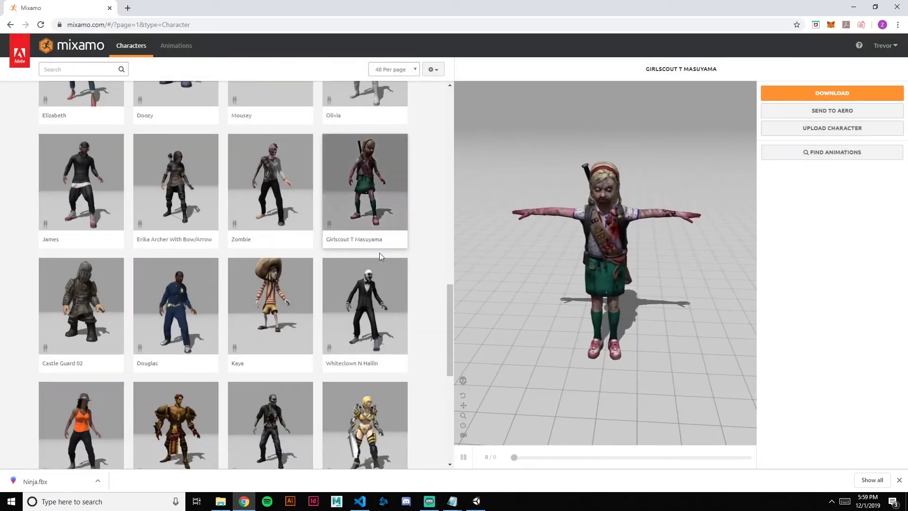
scroll(381, 253, down, 5)
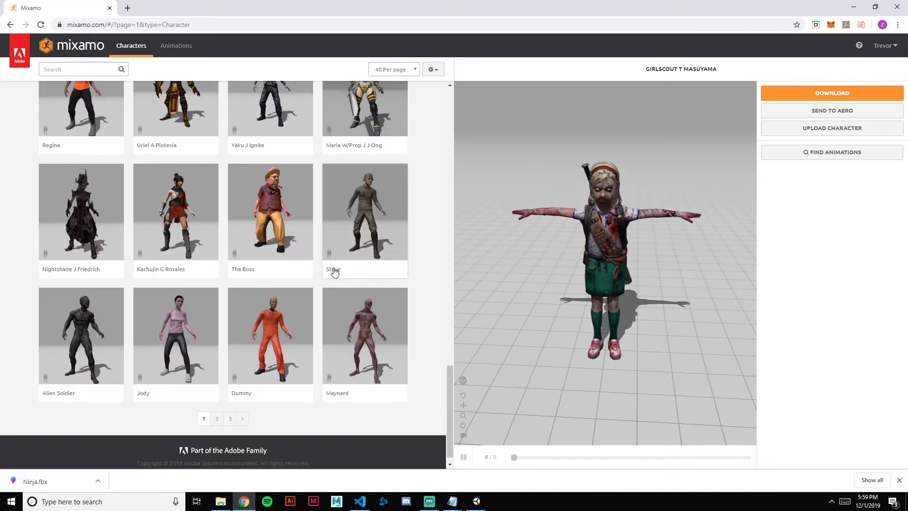
scroll(288, 279, up, 11)
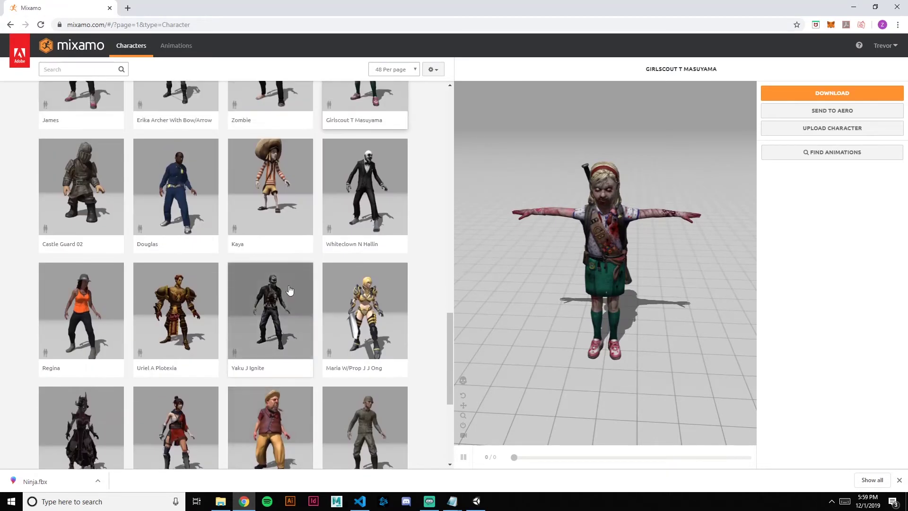
scroll(211, 330, up, 4)
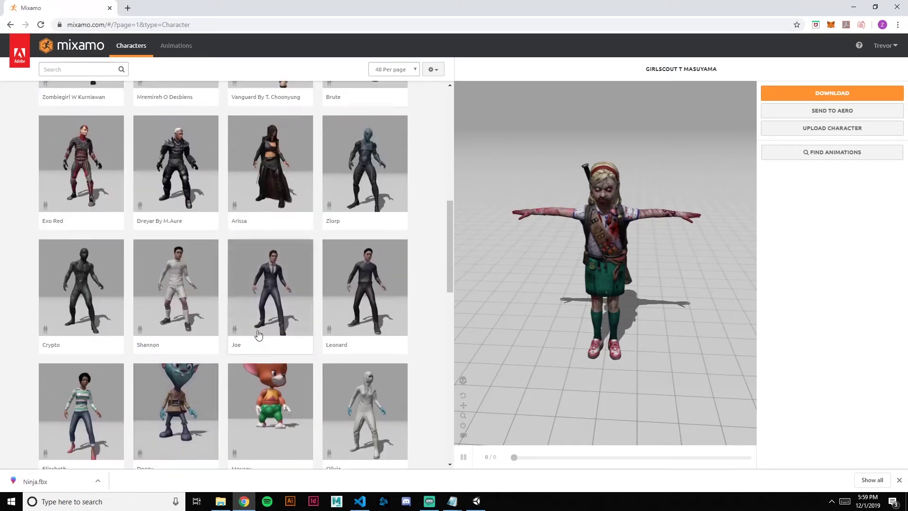
scroll(257, 338, down, 4)
click(285, 348)
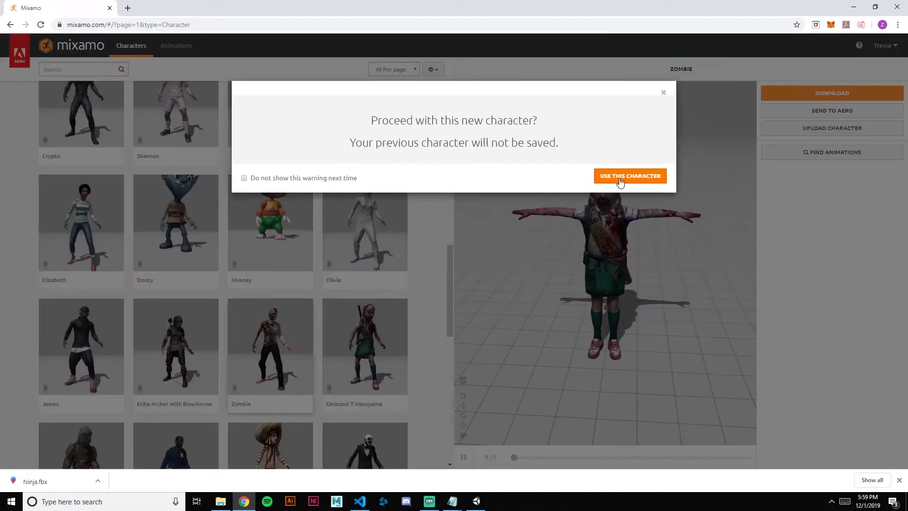
click(628, 175)
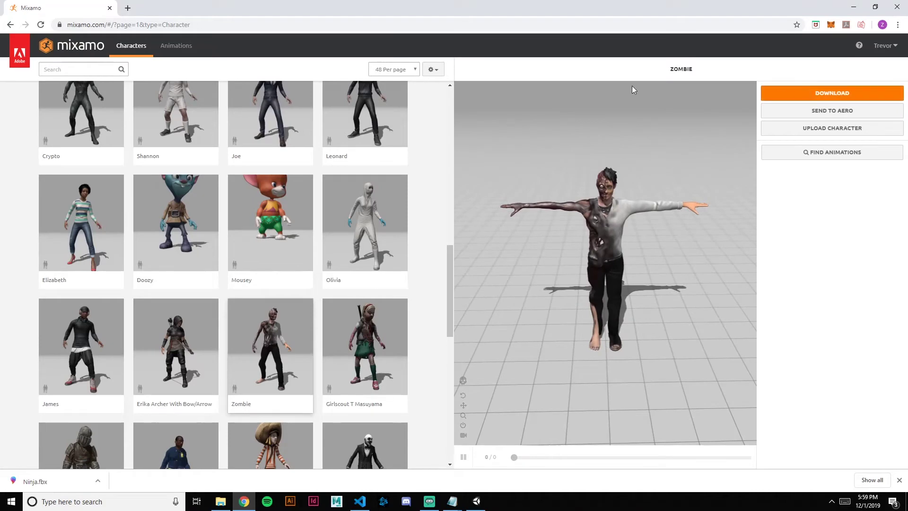
Browse the Mixamo animations for the Zombie character and search them for "zombie".
click(179, 53)
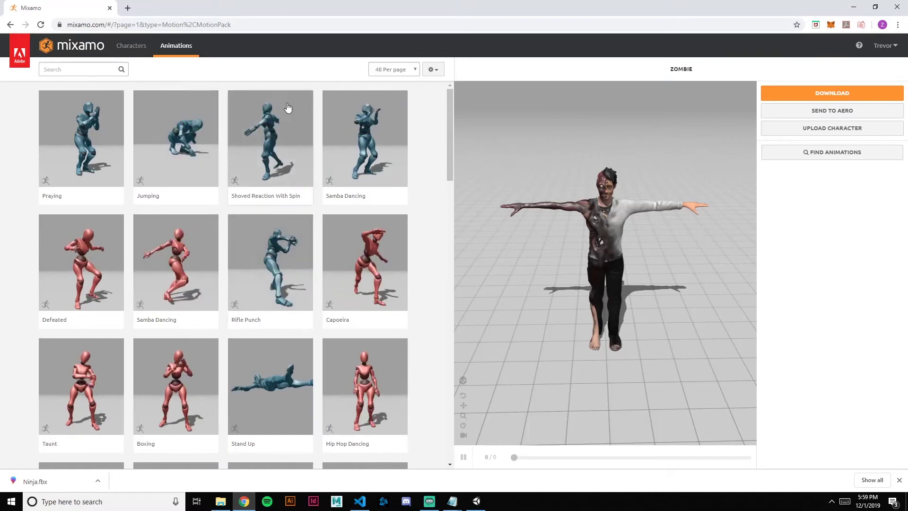
scroll(282, 248, down, 10)
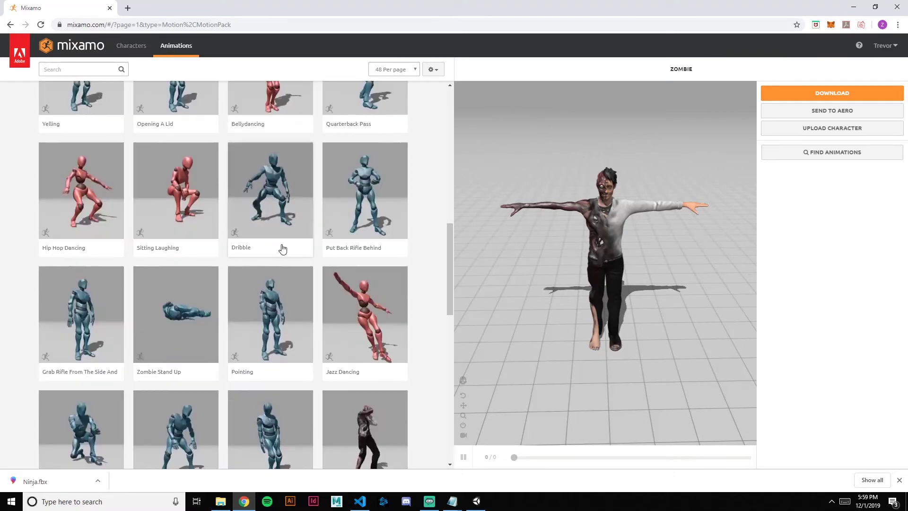
scroll(298, 234, down, 3)
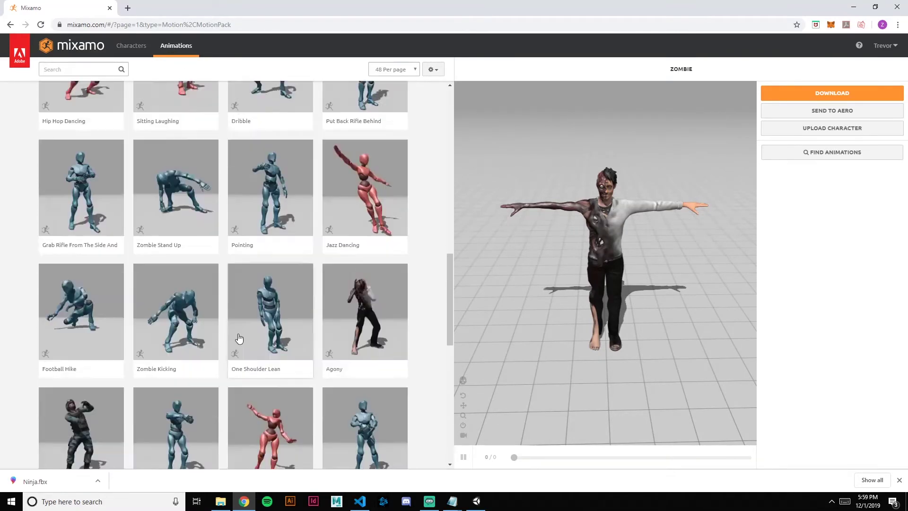
scroll(261, 313, up, 12)
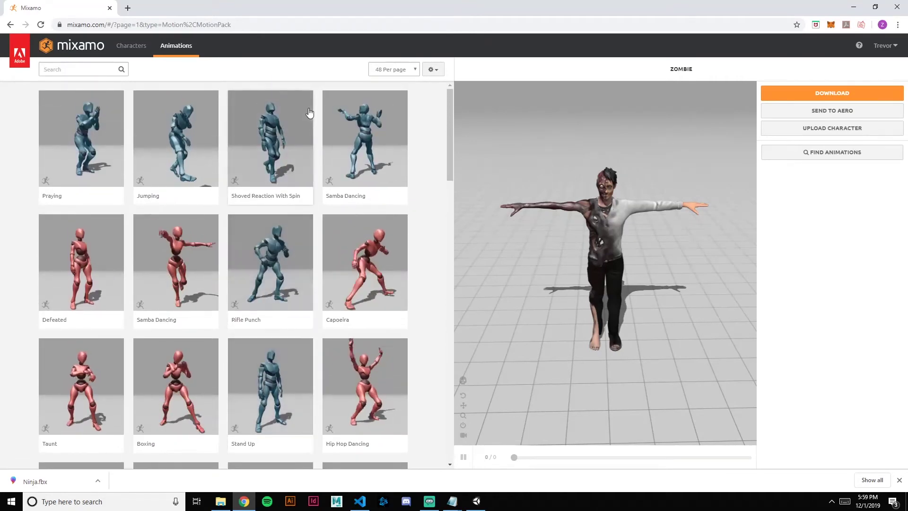
click(94, 69)
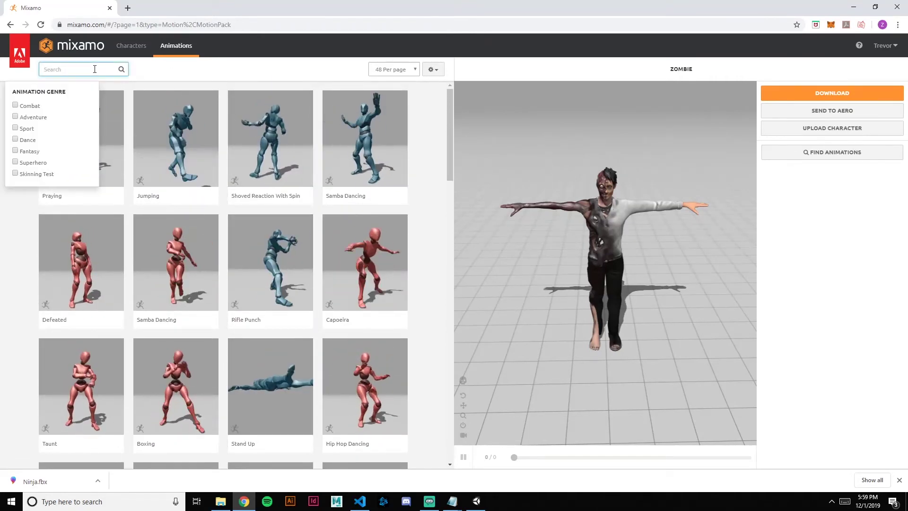
text(zombie)
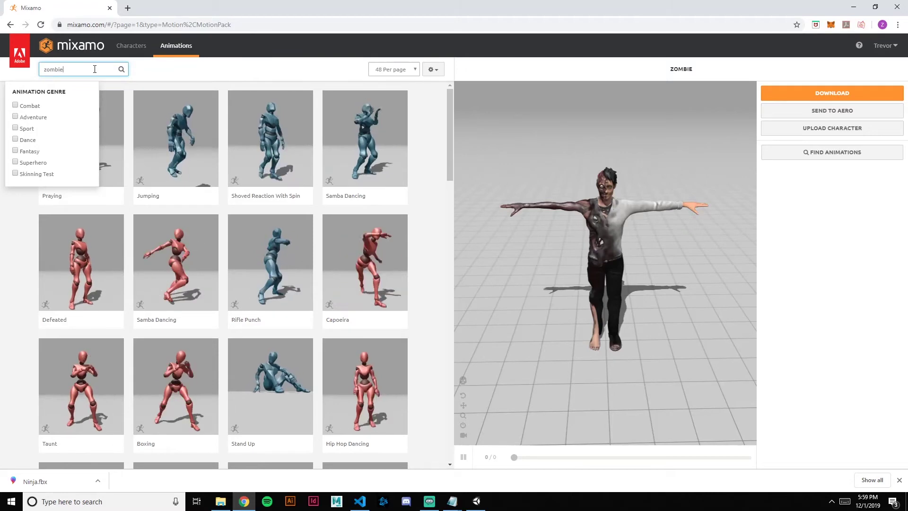
key(Return)
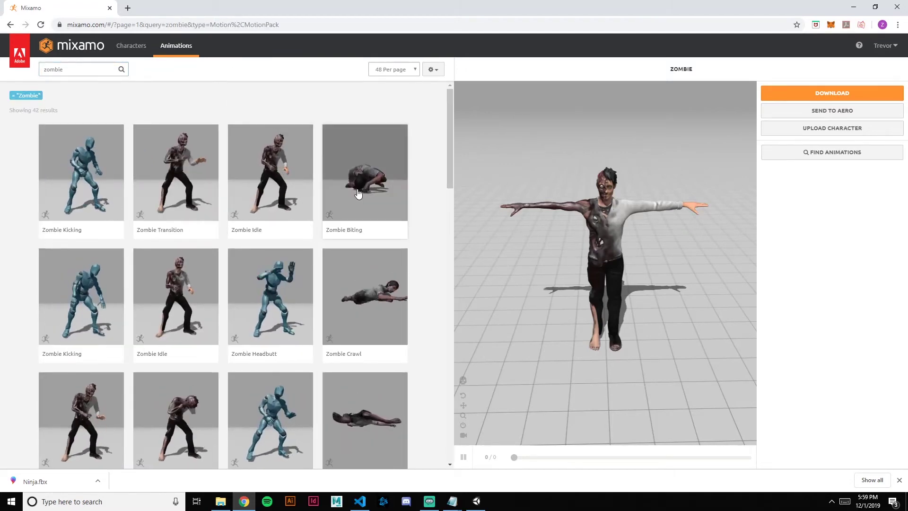
Look through the zombie animations and apply Zombie Walk to the Zombie character.
scroll(355, 193, down, 2)
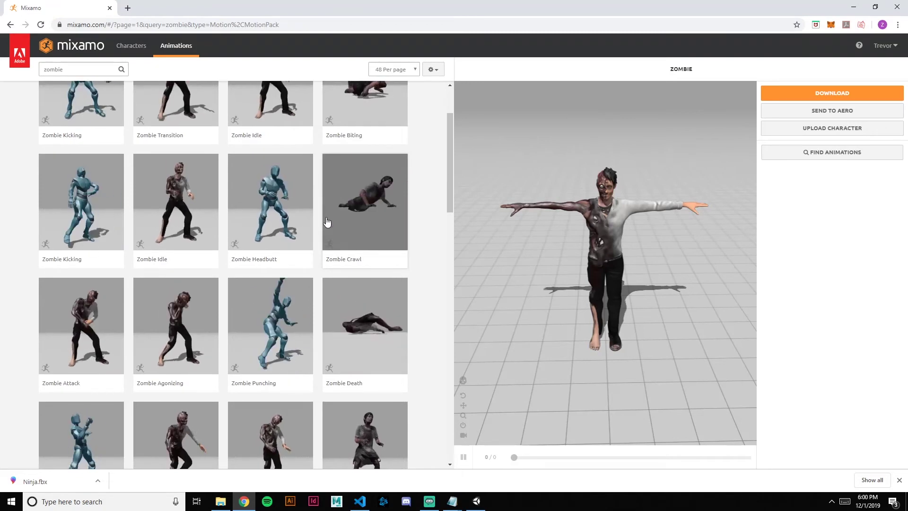
scroll(327, 221, down, 4)
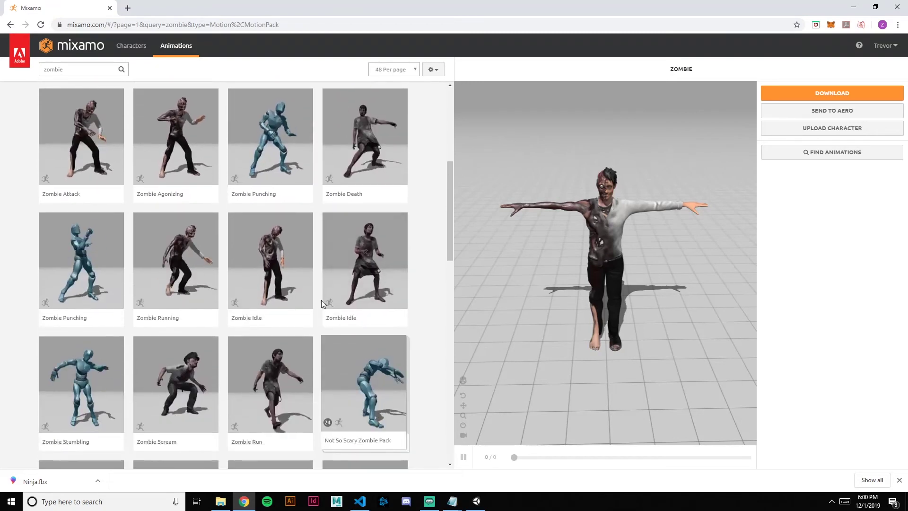
scroll(321, 303, down, 4)
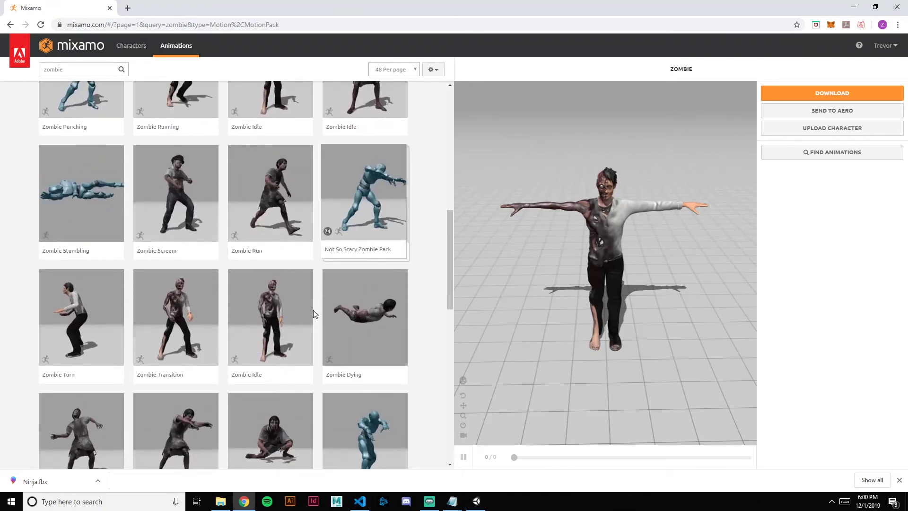
scroll(313, 314, down, 4)
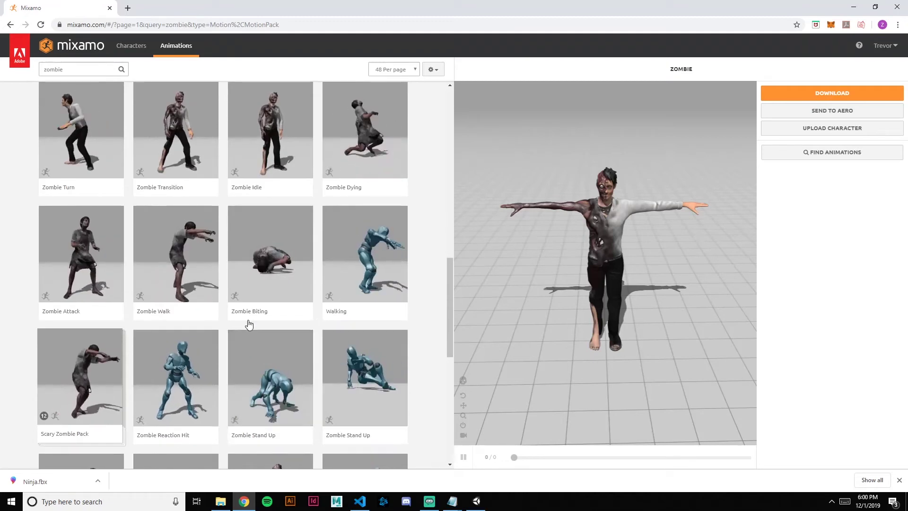
scroll(201, 281, down, 1)
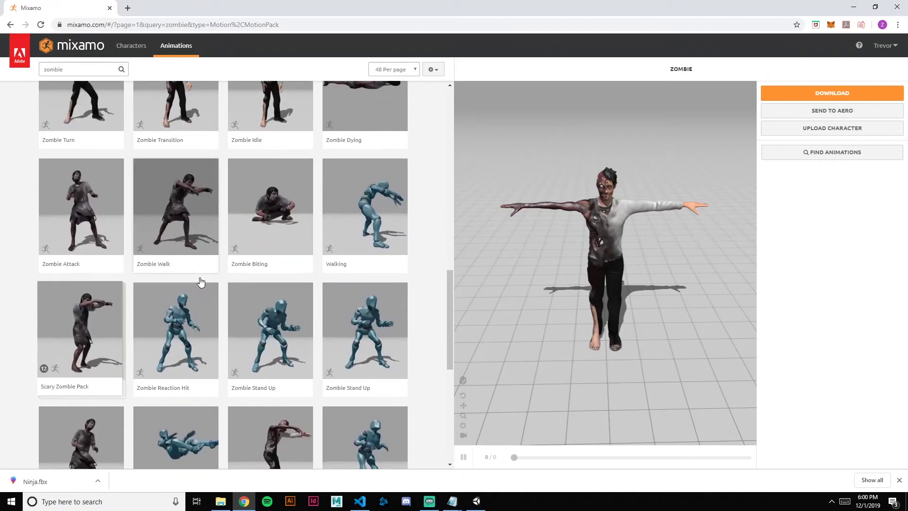
scroll(199, 227, down, 3)
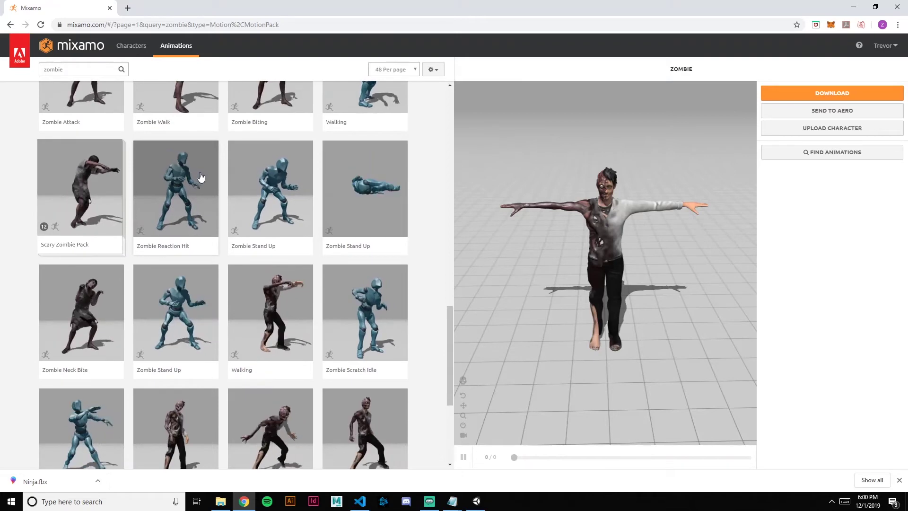
scroll(272, 286, up, 1)
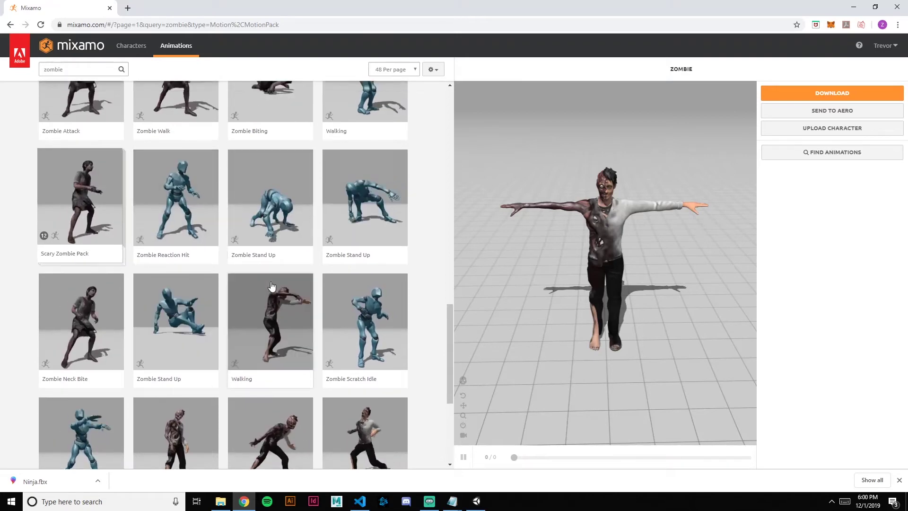
scroll(272, 286, up, 3)
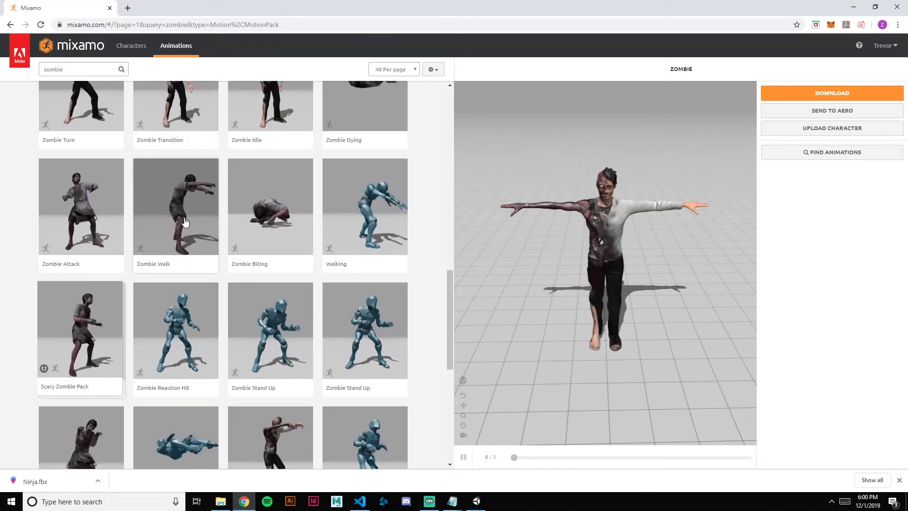
click(184, 223)
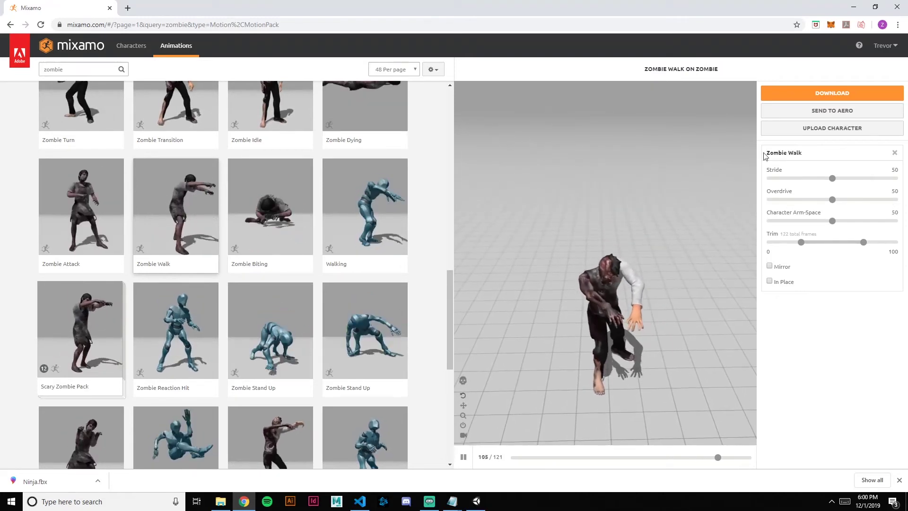
Download the Zombie Walk animation as FBX for Unity with skin into the project's Assets/Characters folder, naming it zombie@Zombie Walk.
click(835, 93)
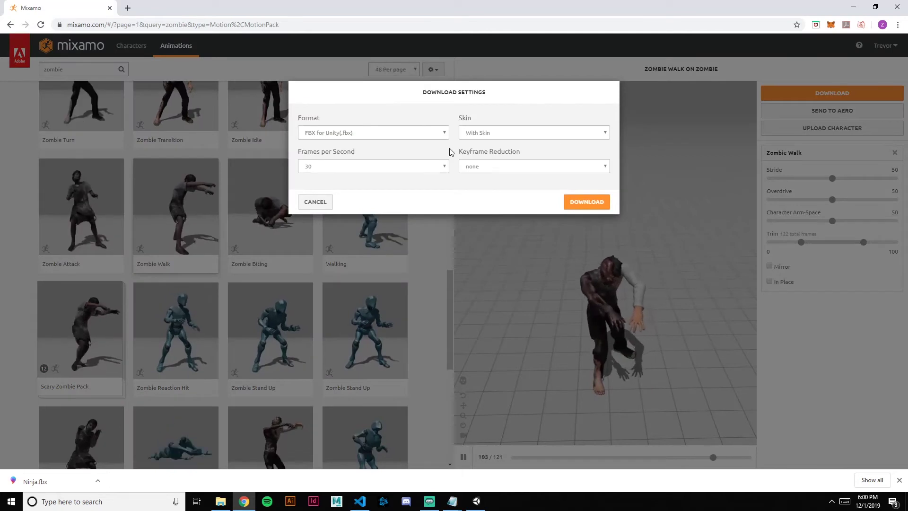
click(559, 133)
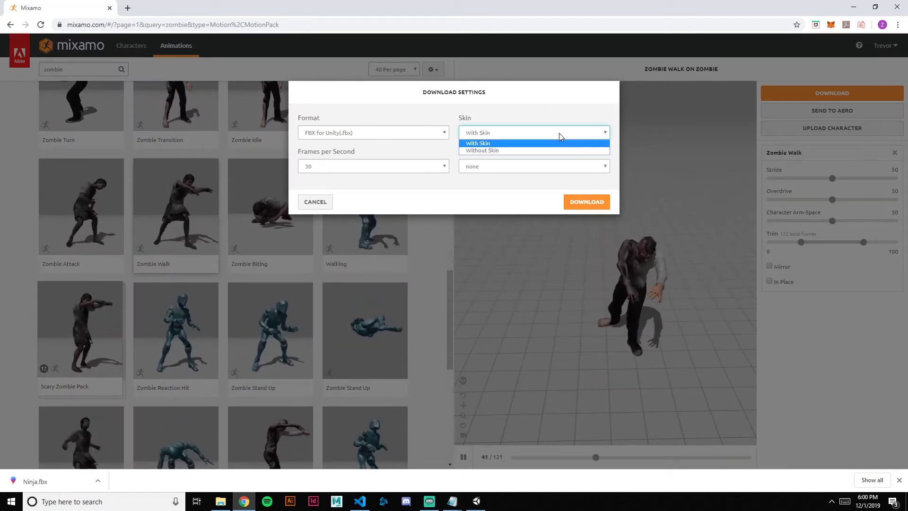
click(559, 132)
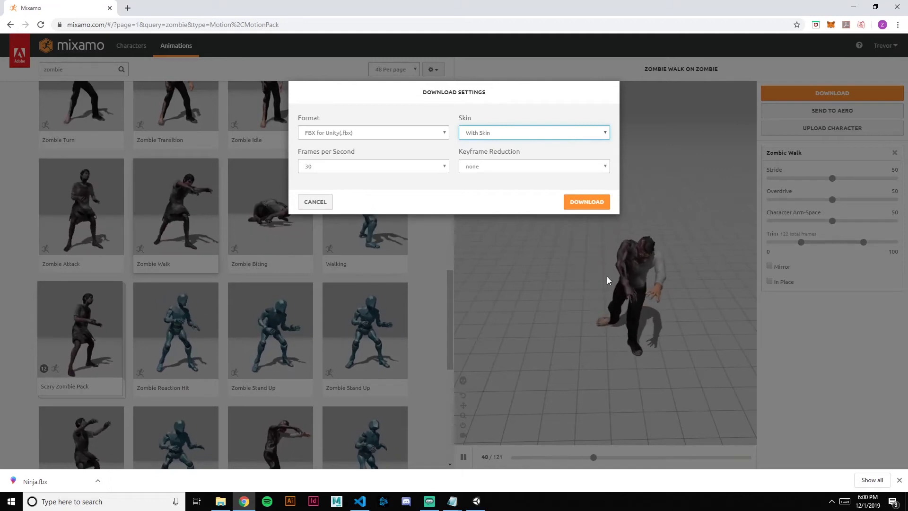
click(423, 133)
click(423, 136)
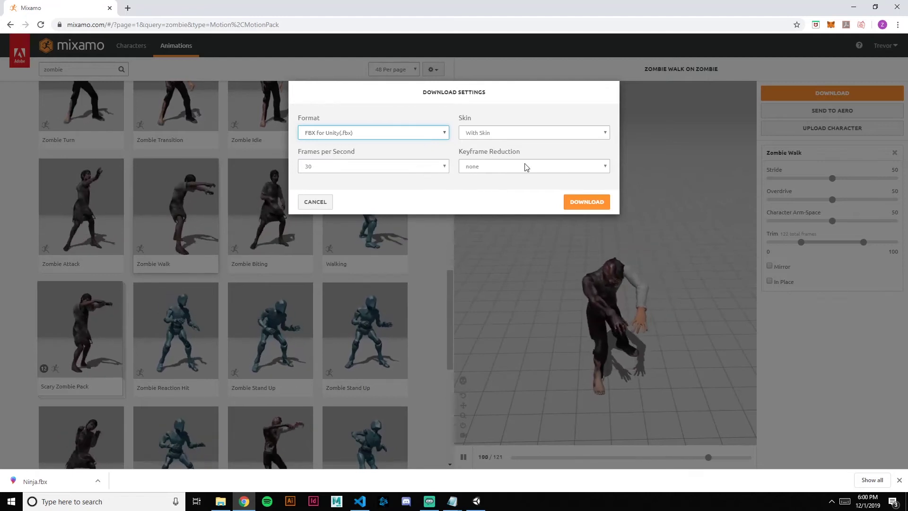
click(586, 202)
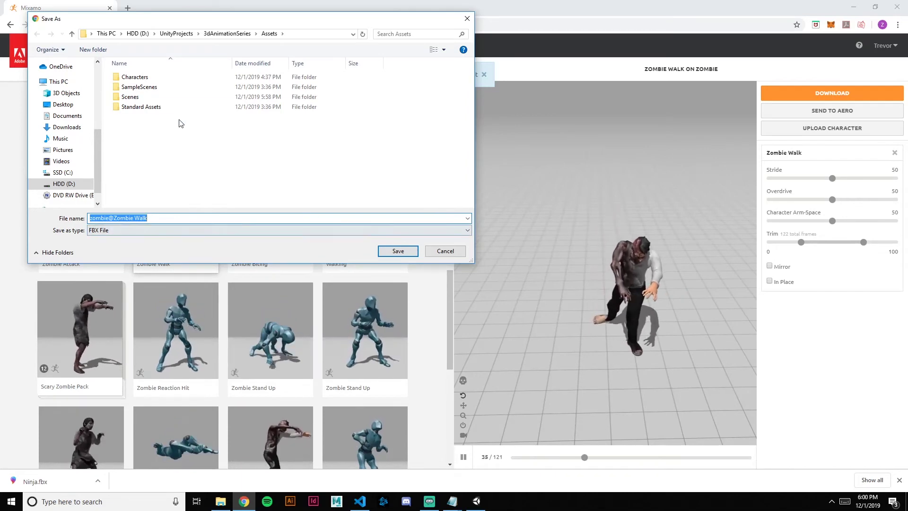
double_click(177, 77)
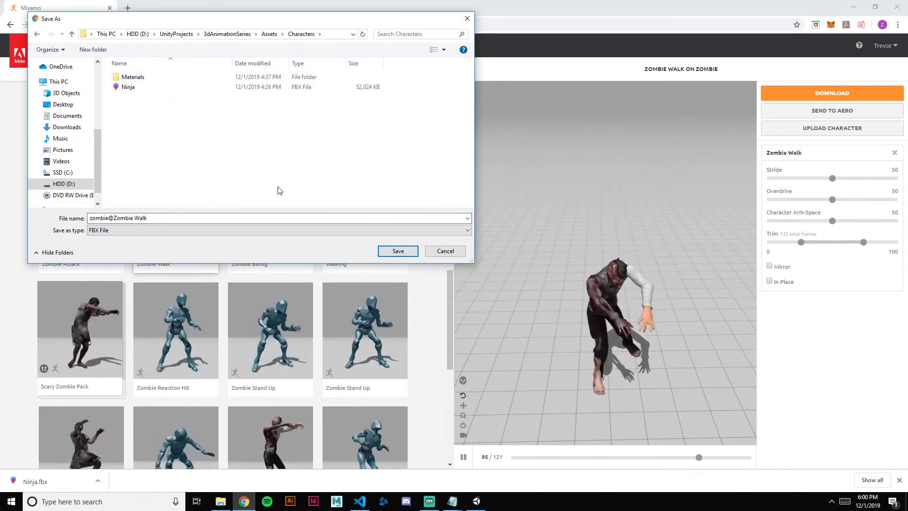
click(397, 251)
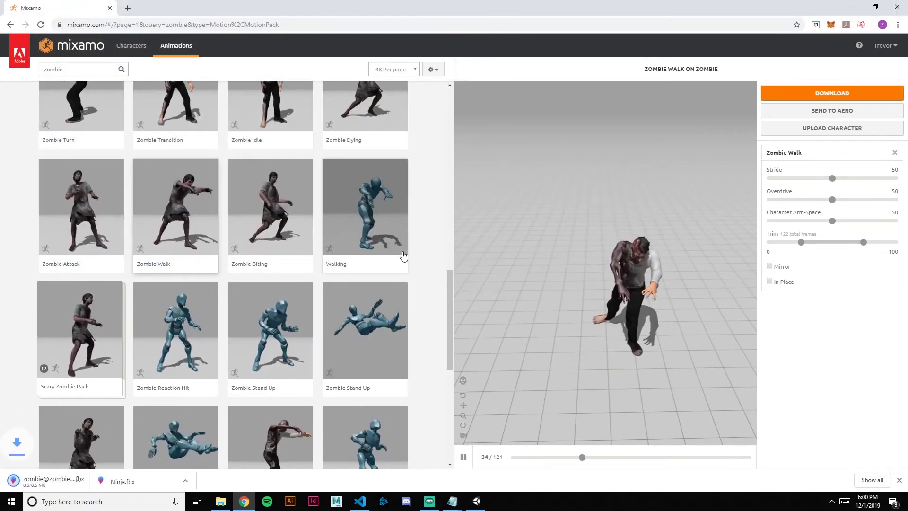
Switch to Unity, show the contents of the Assets/Characters folder and collapse the Ninja model's sub-assets.
mouse_move(477, 504)
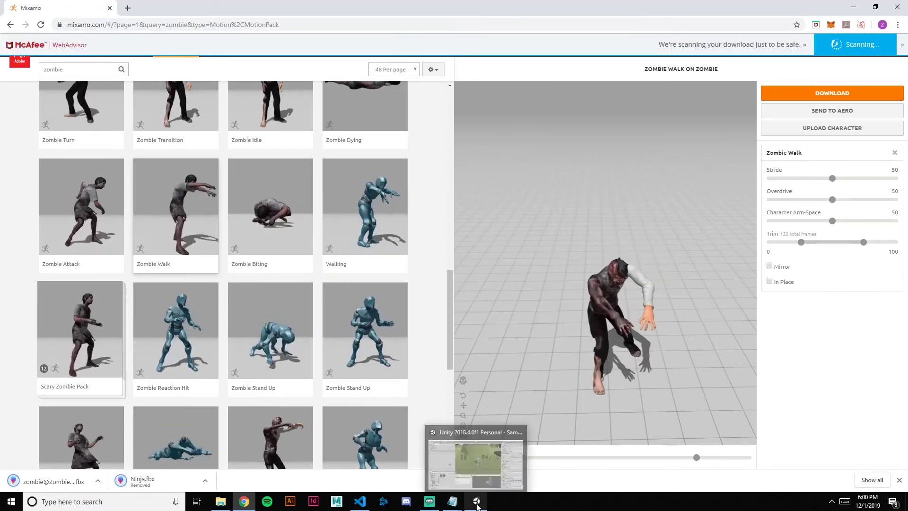
click(477, 504)
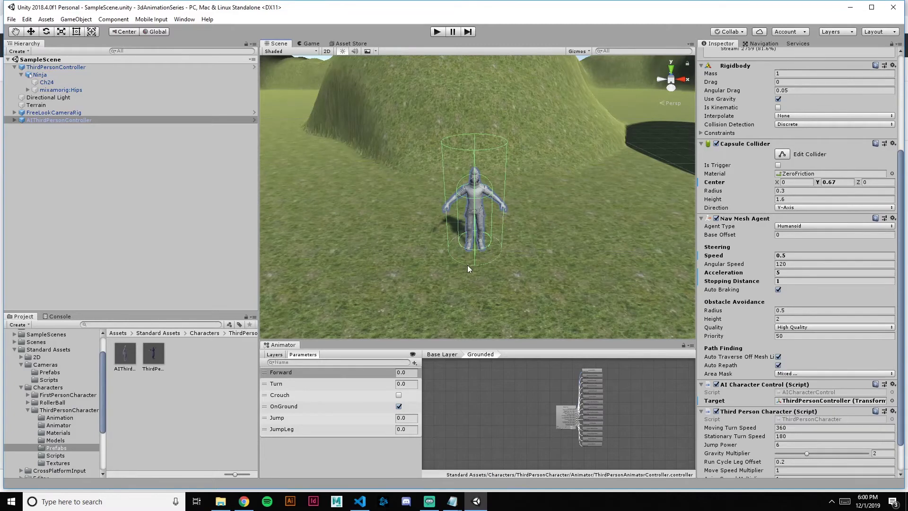
scroll(95, 366, up, 3)
click(76, 355)
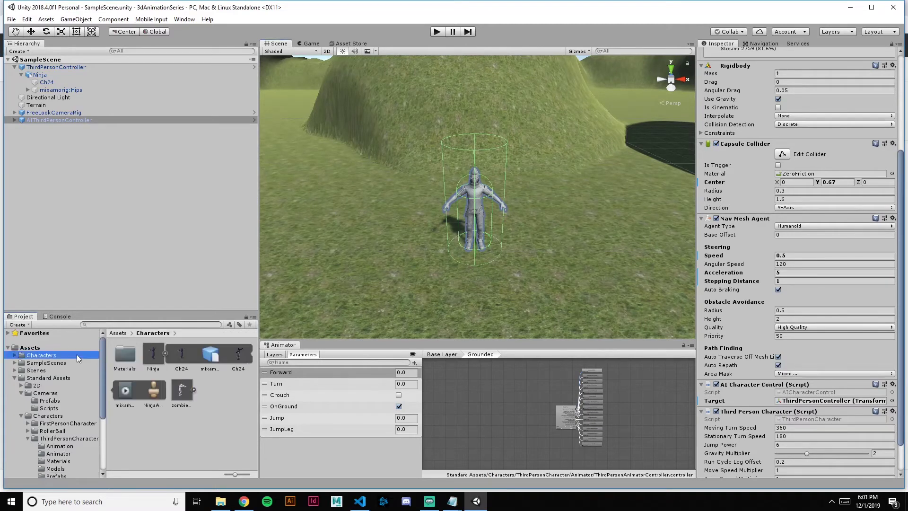
click(166, 353)
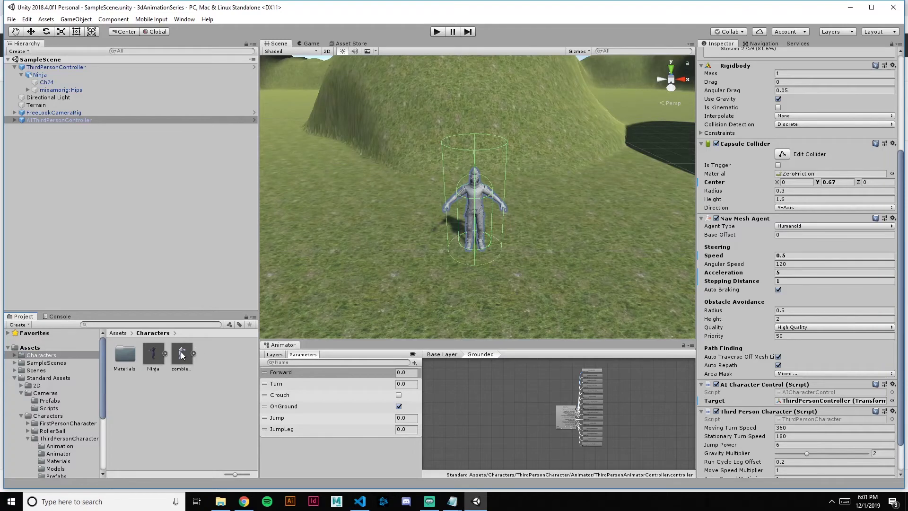
Open the AIThirdPersonController prefab for editing and delete EthanBody, EthanGlasses and EthanSkeleton from it.
click(254, 120)
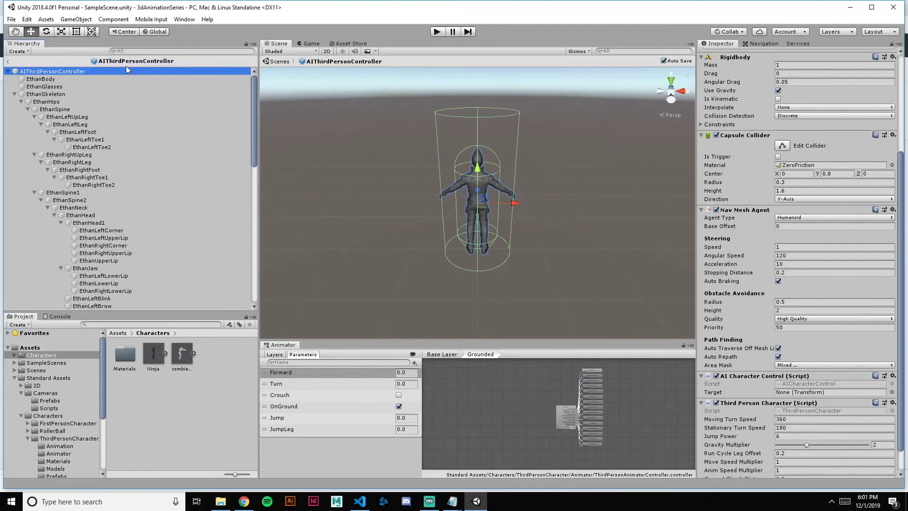
click(43, 94)
shift+click(50, 79)
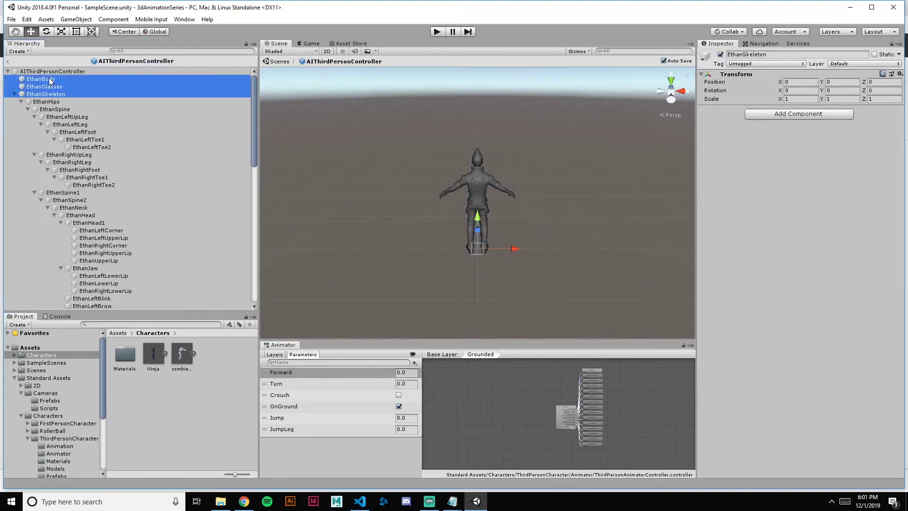
right_click(50, 80)
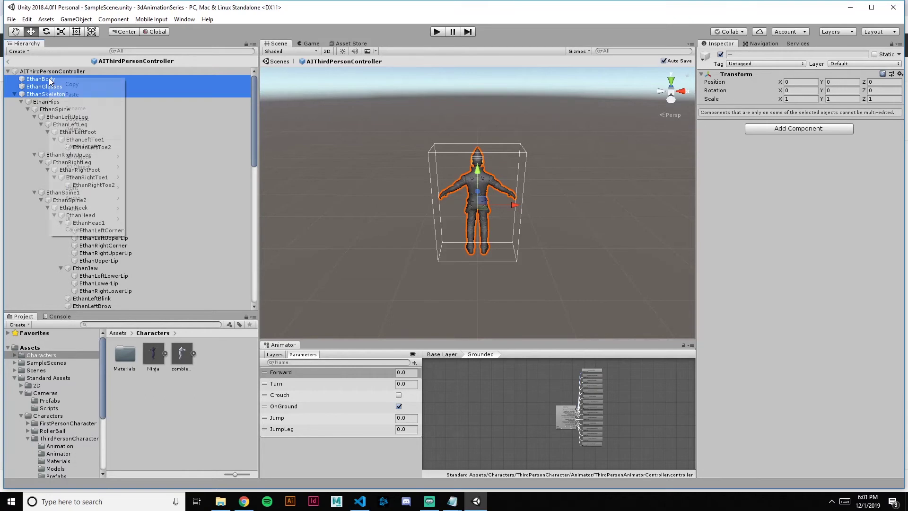
click(80, 130)
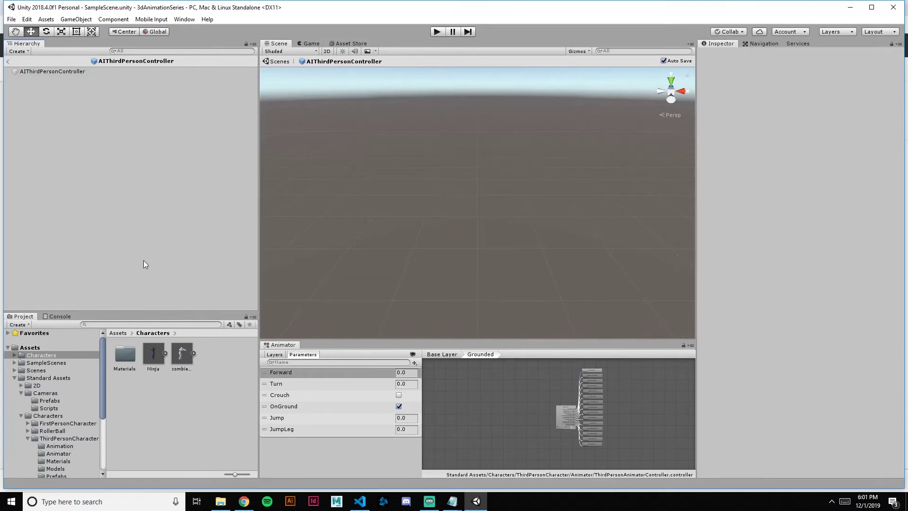
Add the zombie@Zombie Walk model as a child of AIThirdPersonController in the prefab.
drag(184, 353, 72, 70)
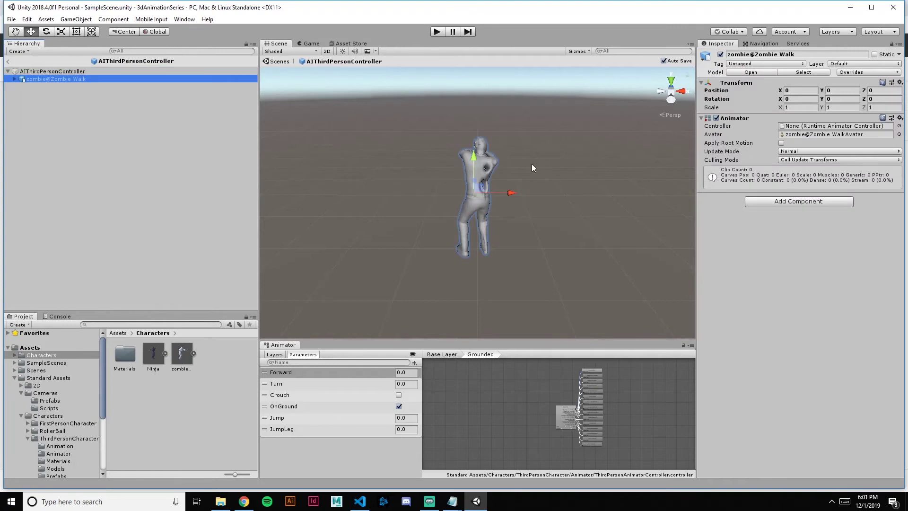
right_drag(531, 164, 355, 168)
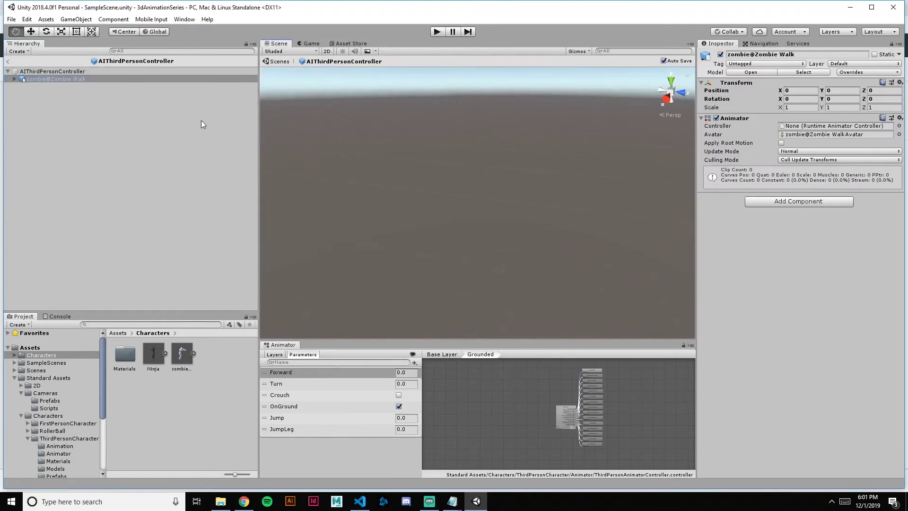
key(f)
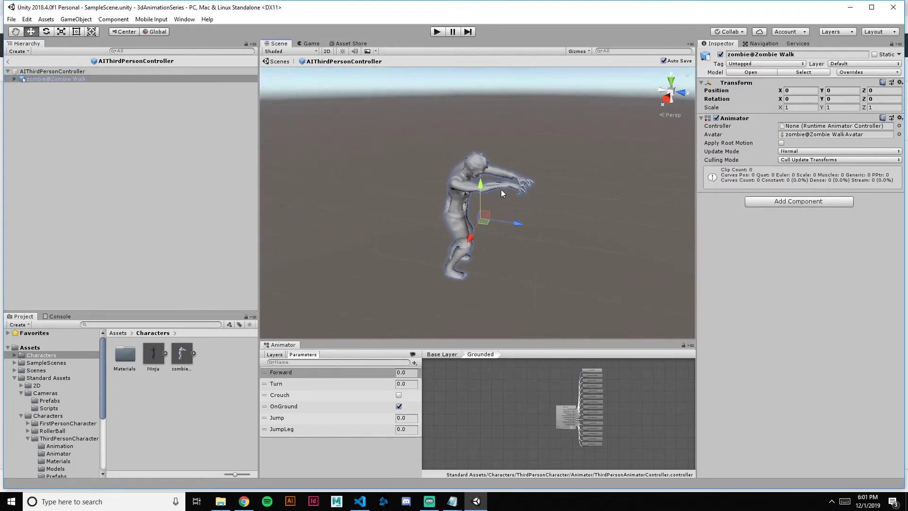
Extract the zombie@Zombie Walk model's textures into the Characters/Materials folder and fix the normal map import setting for Zombie_normal.png.
click(194, 353)
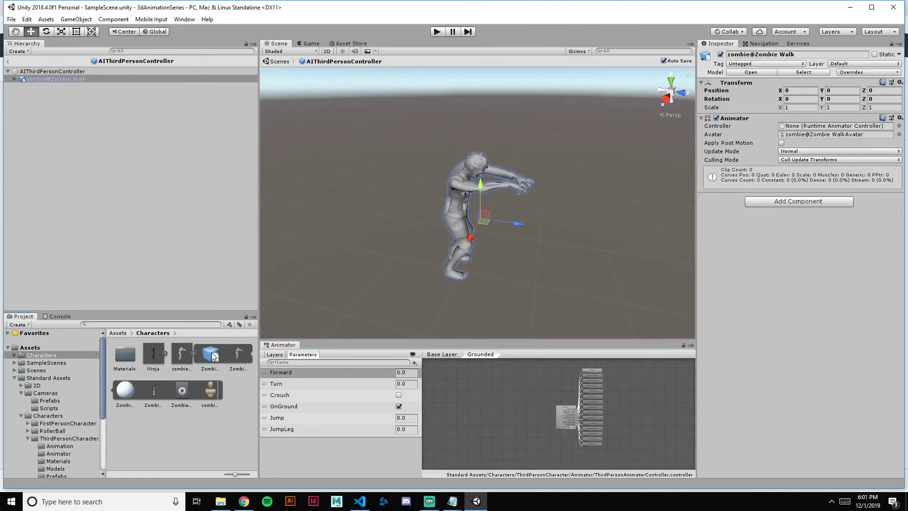
click(182, 355)
drag(810, 334, 752, 350)
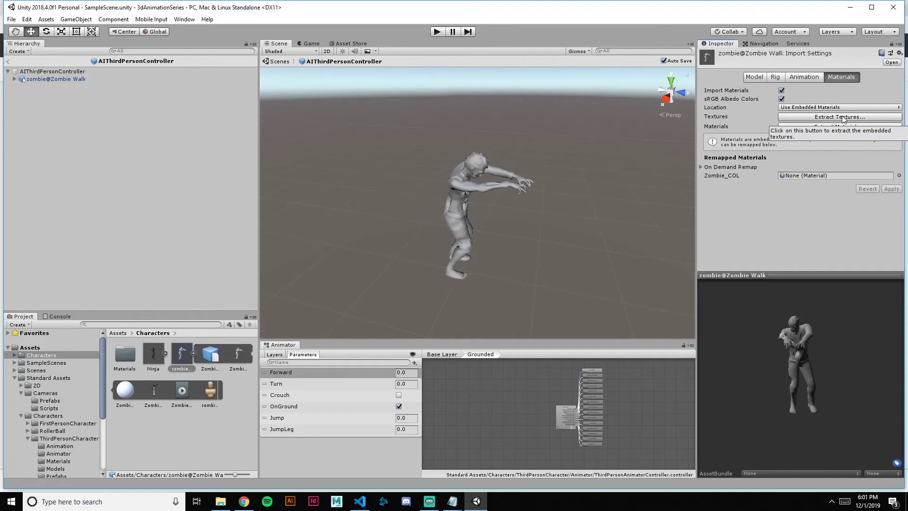
click(843, 117)
click(158, 90)
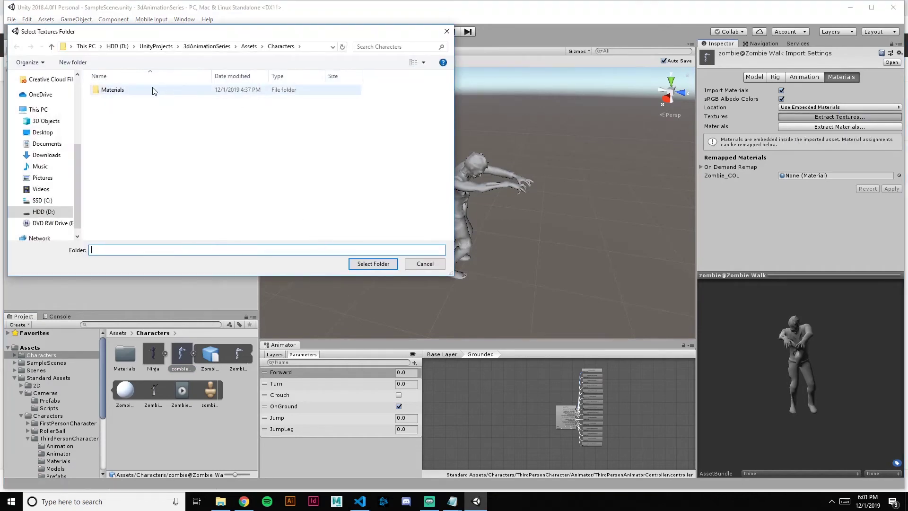
click(379, 264)
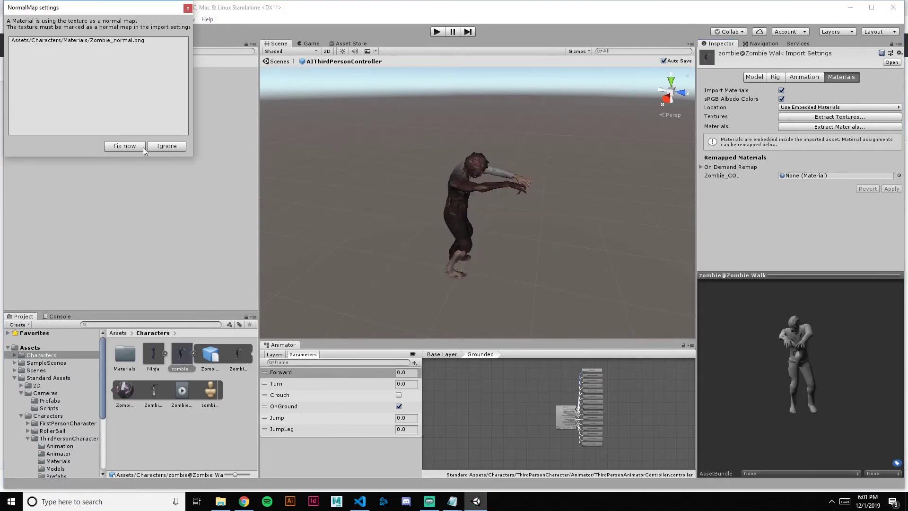
click(129, 146)
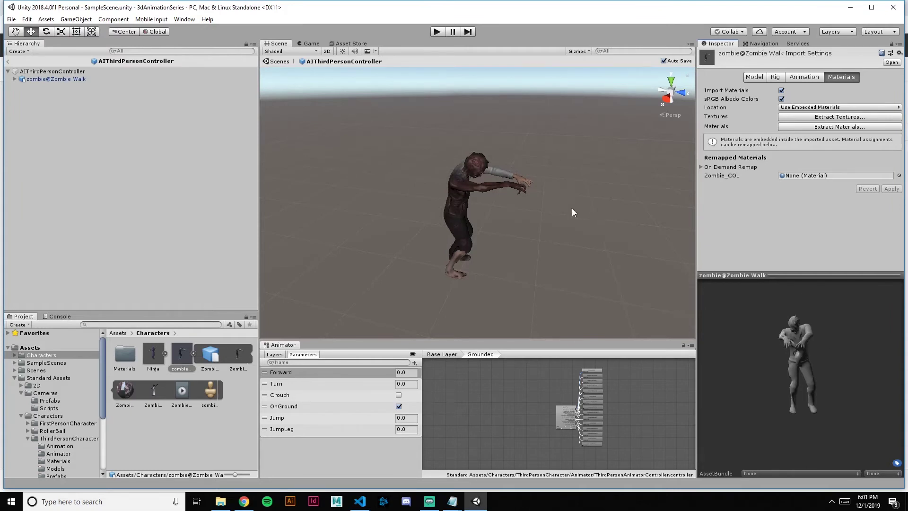
Inspect the textured zombie up close and extract the model's materials into the Characters/Materials folder.
mouse_move(573, 211)
right_down()
mouse_move(441, 181)
mouse_move(604, 217)
mouse_move(581, 202)
right_up()
scroll(602, 203, up, 3)
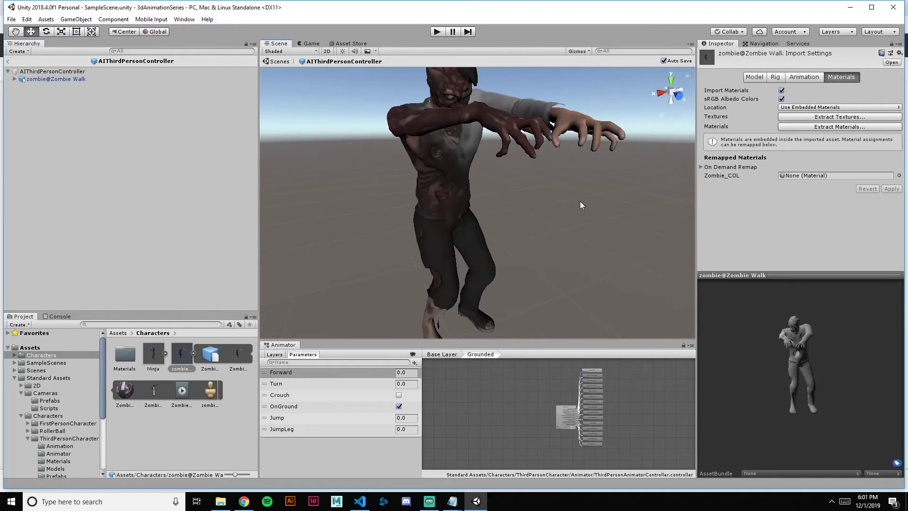
right_drag(453, 175, 469, 183)
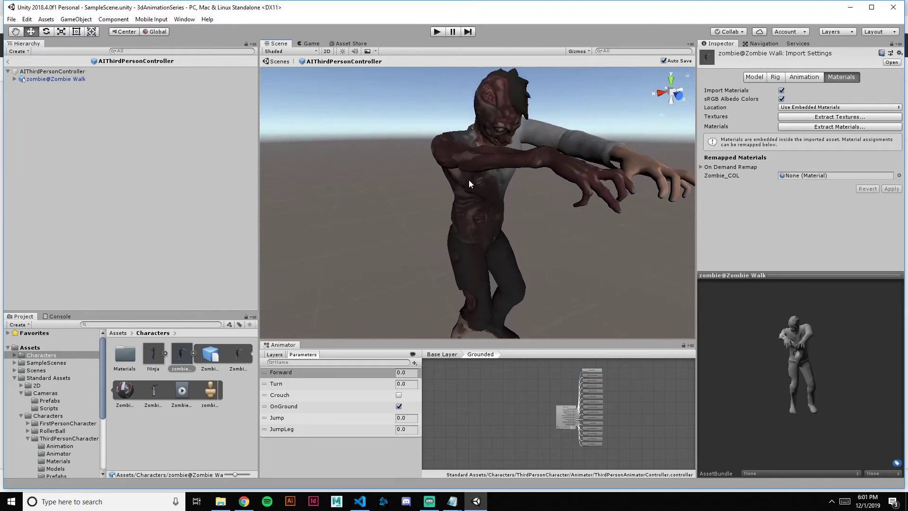
click(828, 127)
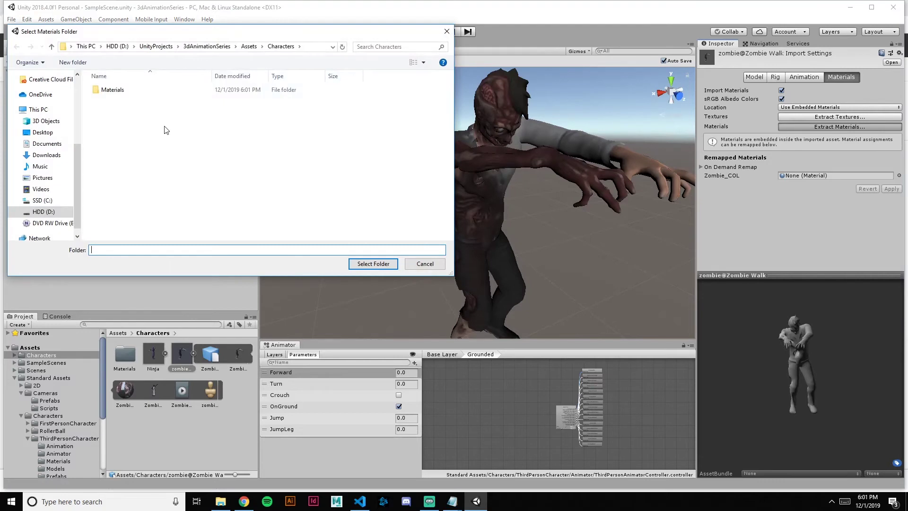
click(142, 91)
click(385, 265)
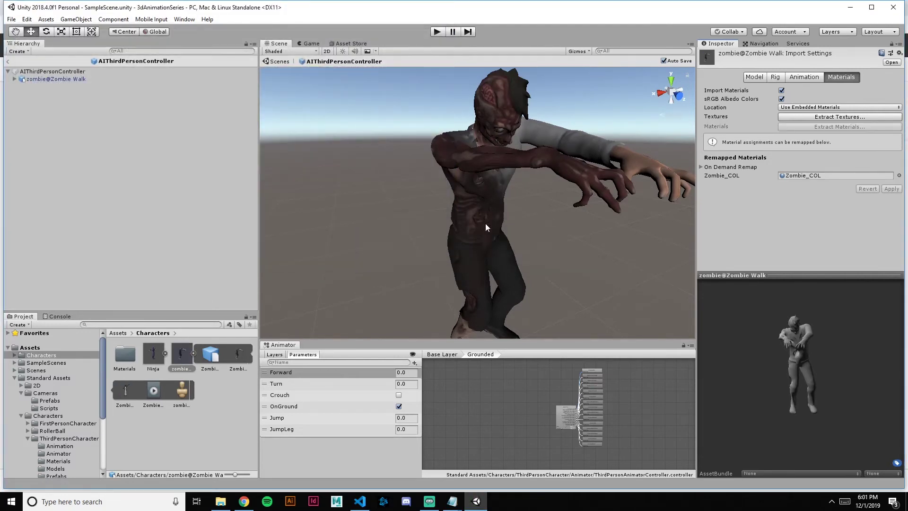
Set the zombie@Zombie Walk model's rig animation type to Humanoid and apply the import settings.
scroll(487, 223, down, 3)
scroll(493, 227, up, 2)
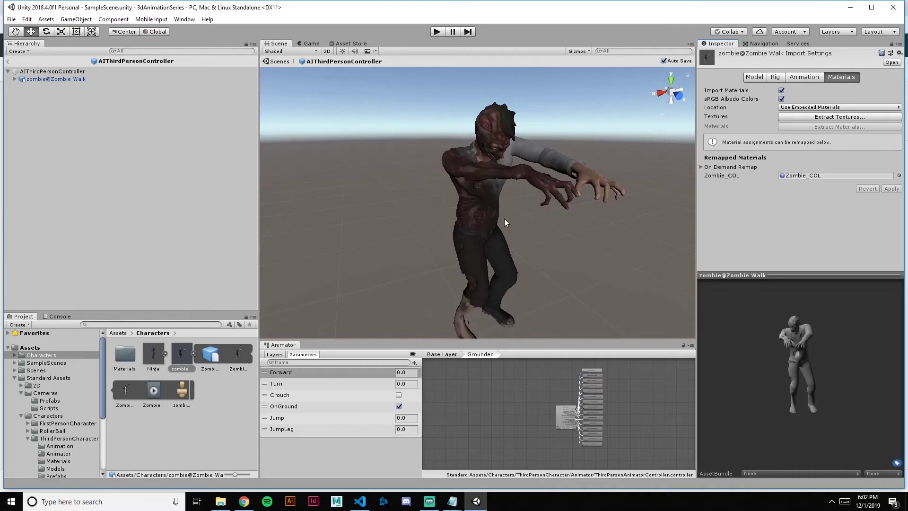
click(777, 78)
click(801, 91)
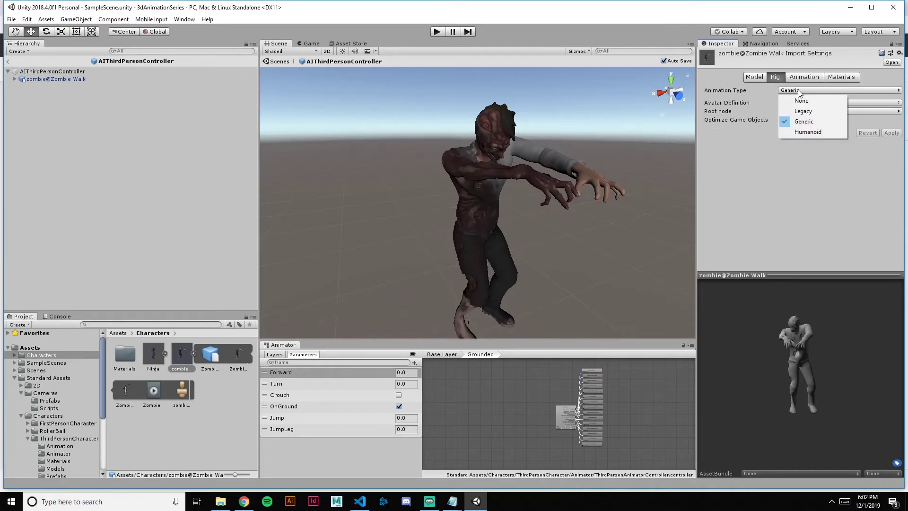
click(810, 132)
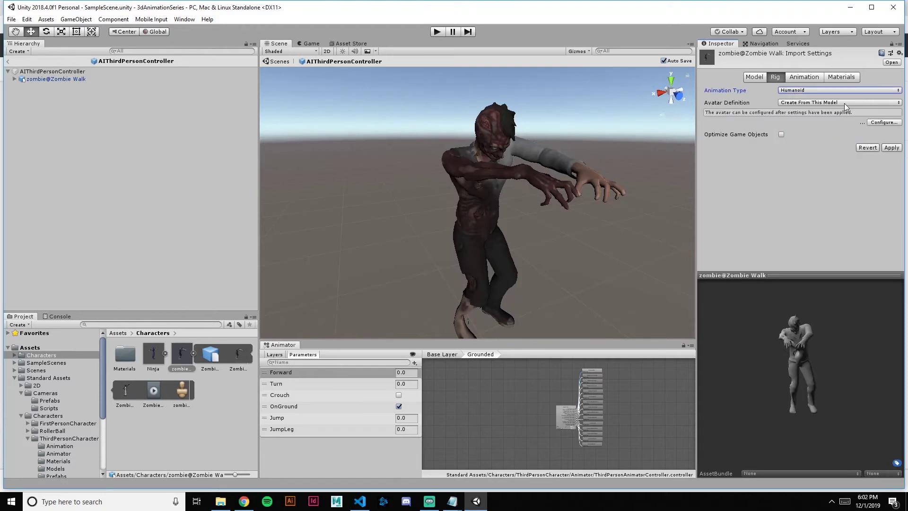
click(891, 148)
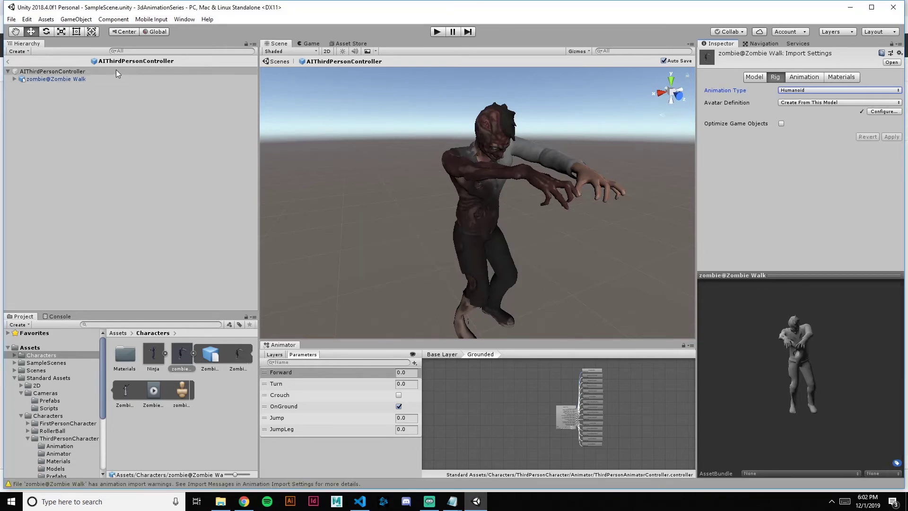
Assign zombie@Zombie WalkAvatar as the avatar of AIThirdPersonController's Animator and return from the prefab to SampleScene.
click(97, 72)
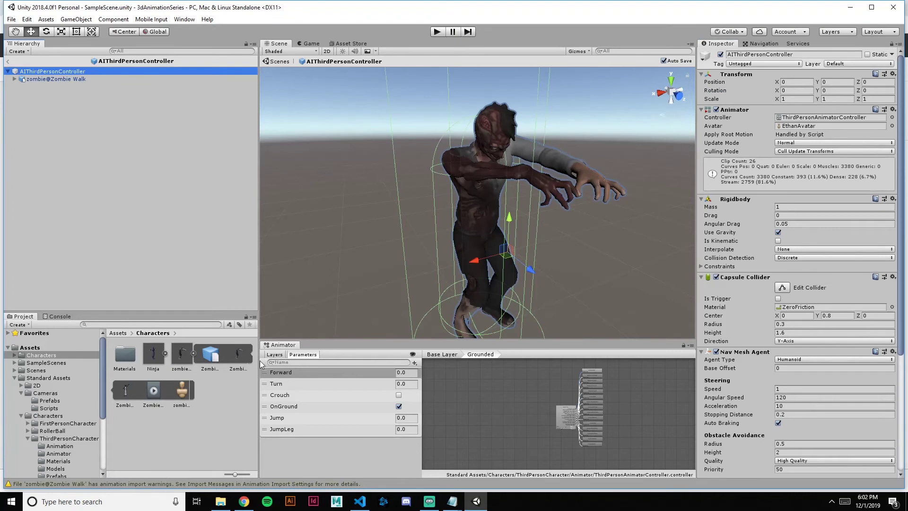
drag(187, 385, 808, 130)
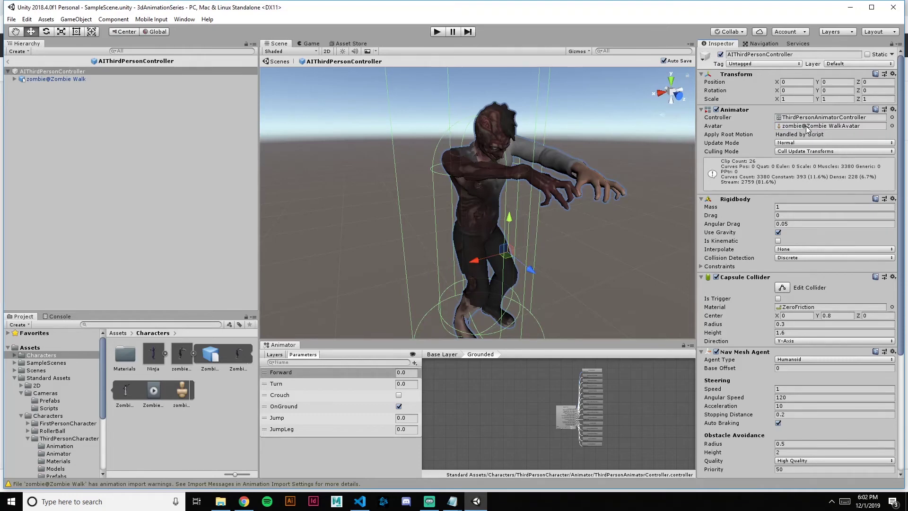
click(8, 63)
click(8, 63)
key(f)
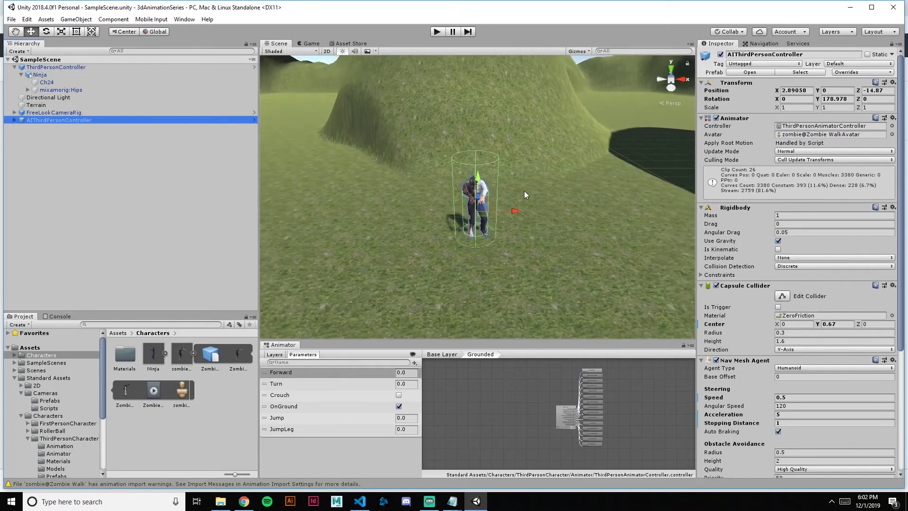
scroll(549, 193, down, 3)
scroll(501, 147, down, 2)
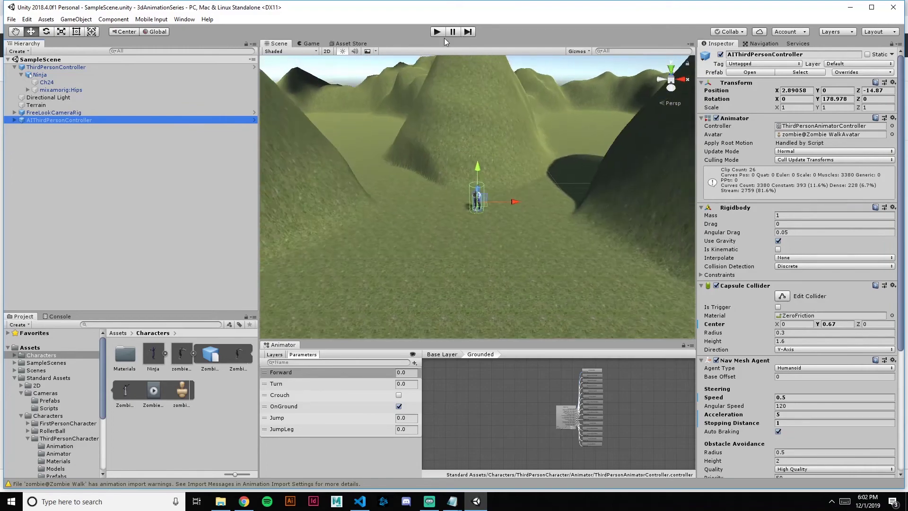
Play-test the scene with the zombie character, stop it, and preview the Zombie Walk animation clip.
click(436, 32)
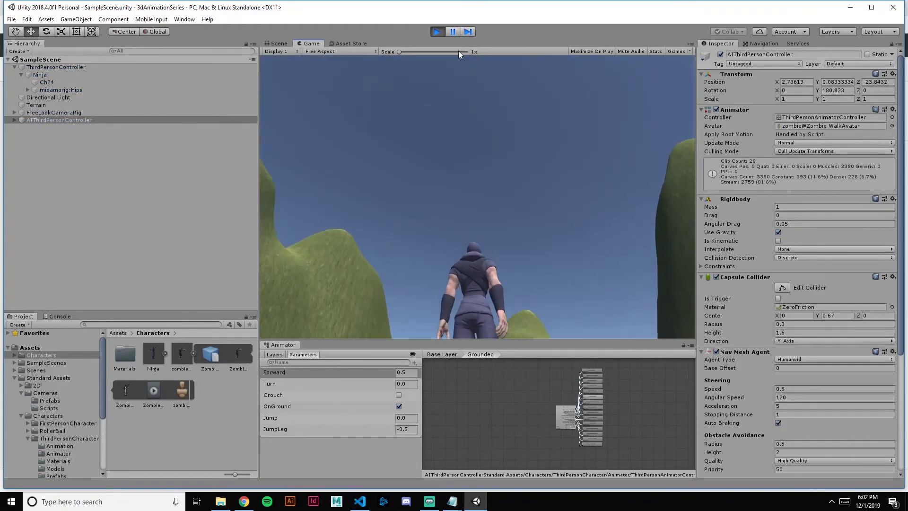
click(437, 31)
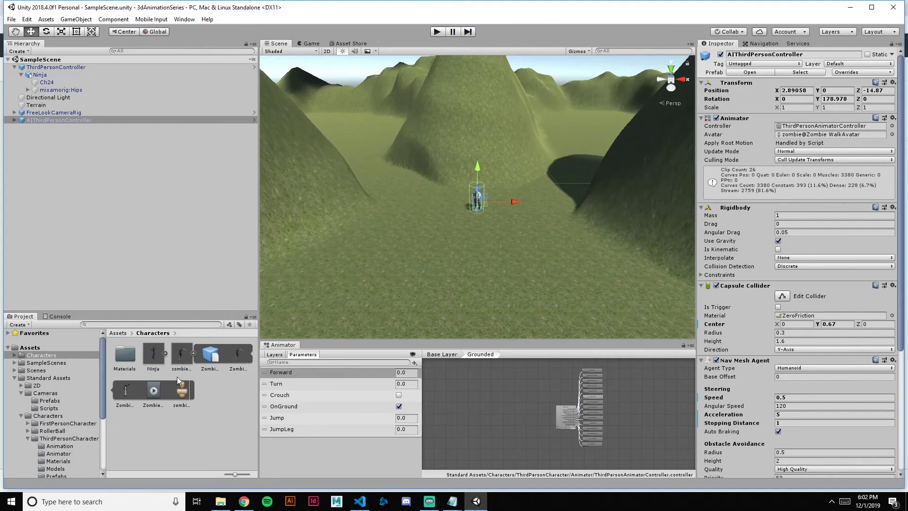
click(152, 392)
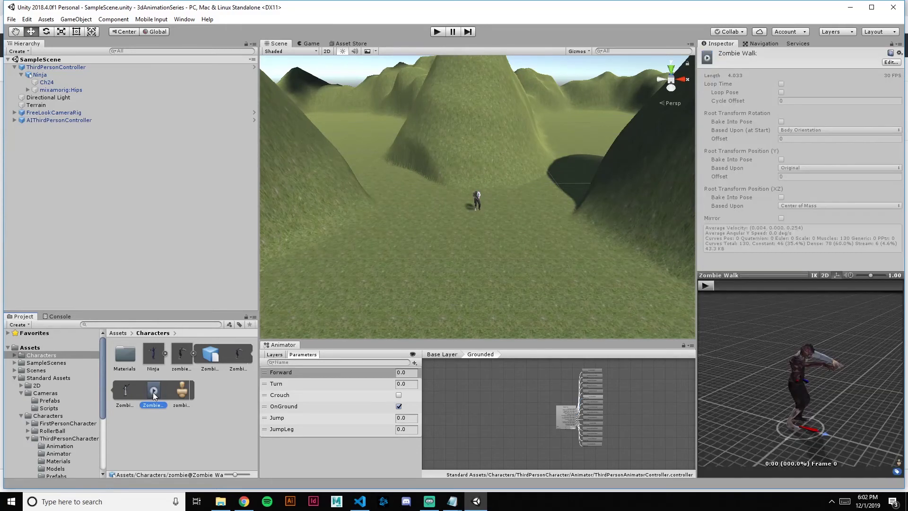
click(707, 285)
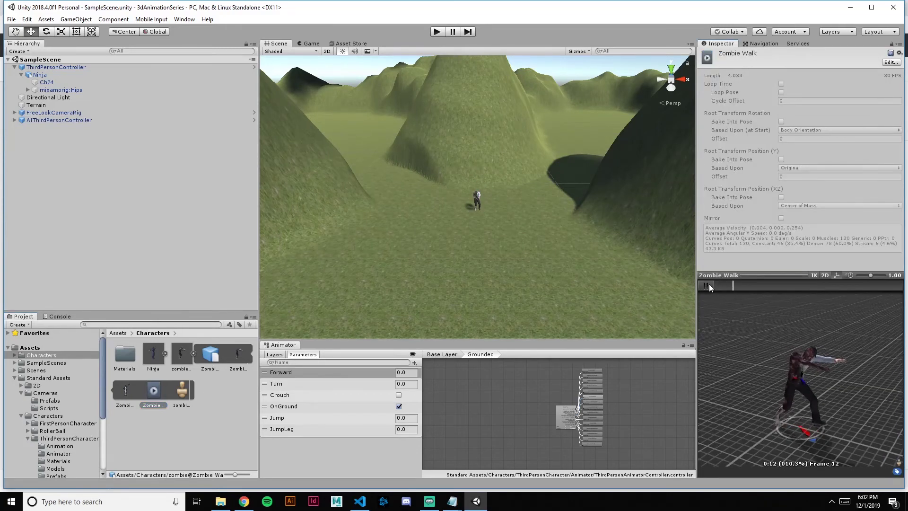
click(707, 285)
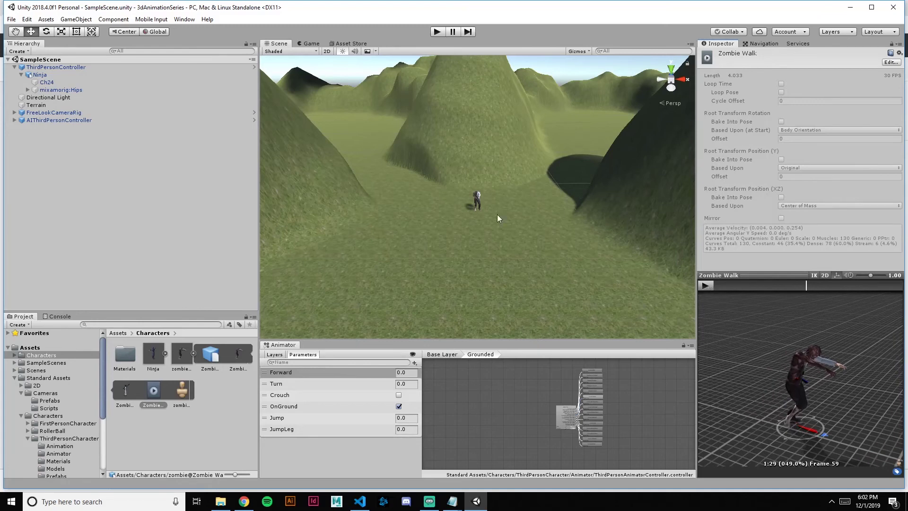
Copy the Grounded state from the base layer of AIThirdPersonController's current animator controller.
click(102, 120)
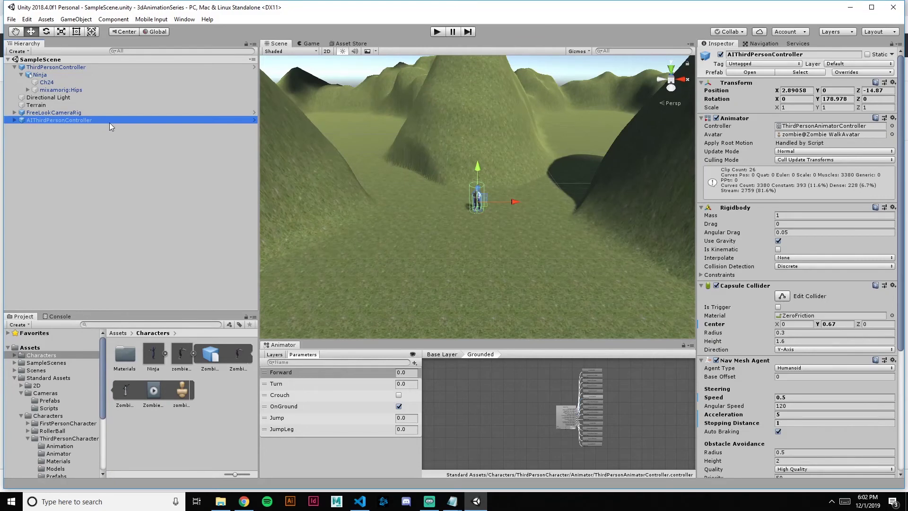
scroll(556, 418, up, 2)
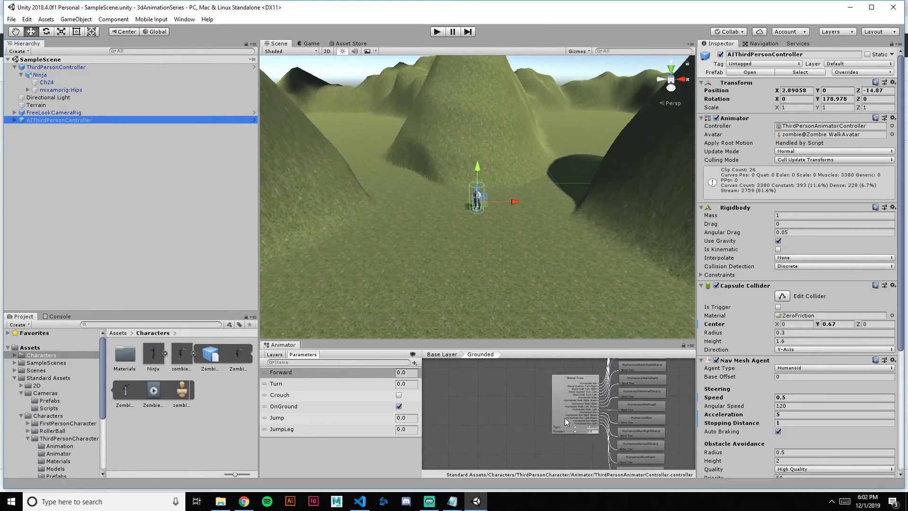
click(618, 393)
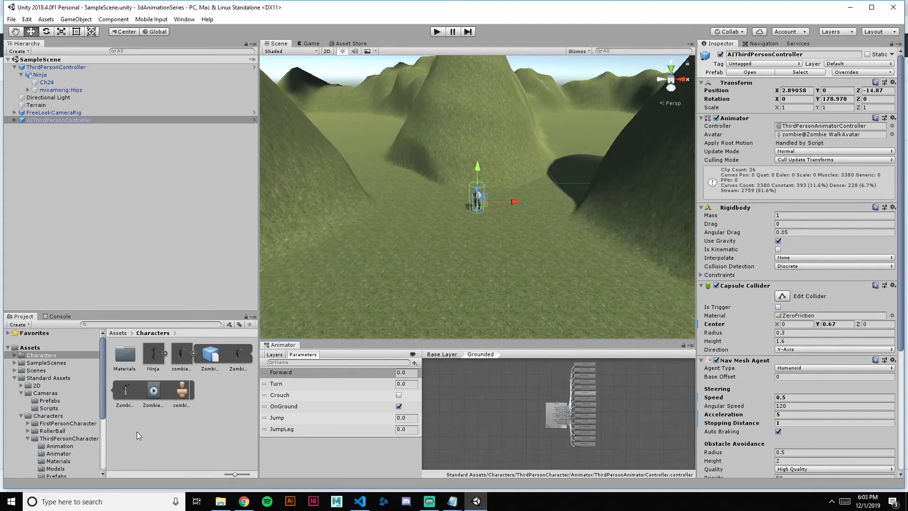
click(445, 354)
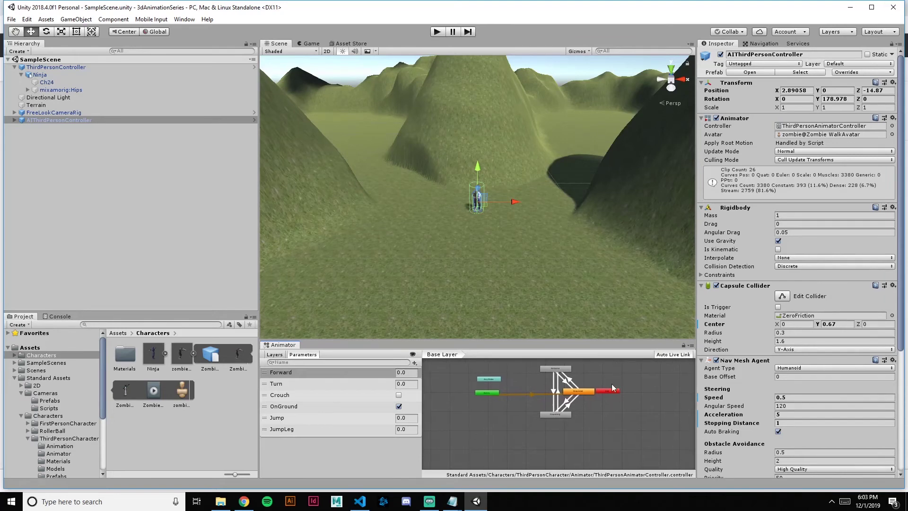
scroll(614, 412, up, 3)
scroll(658, 452, down, 1)
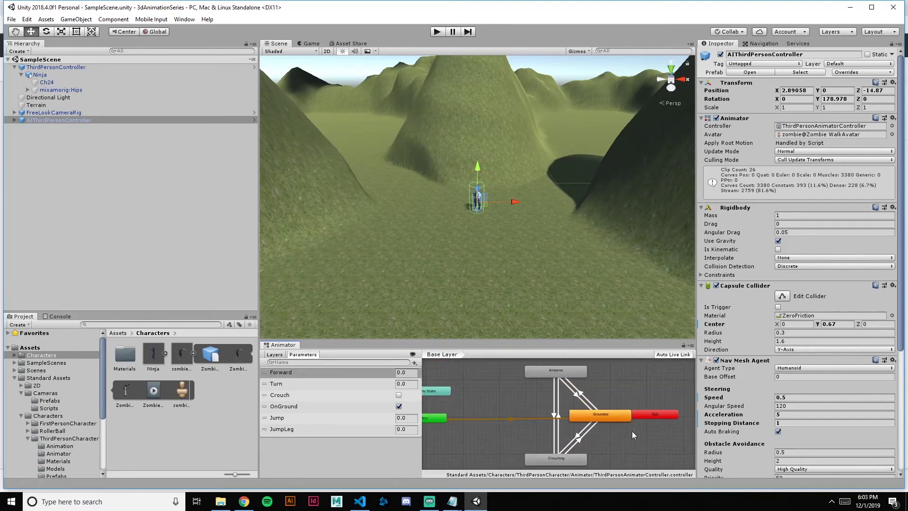
click(611, 416)
right_click(611, 416)
click(645, 444)
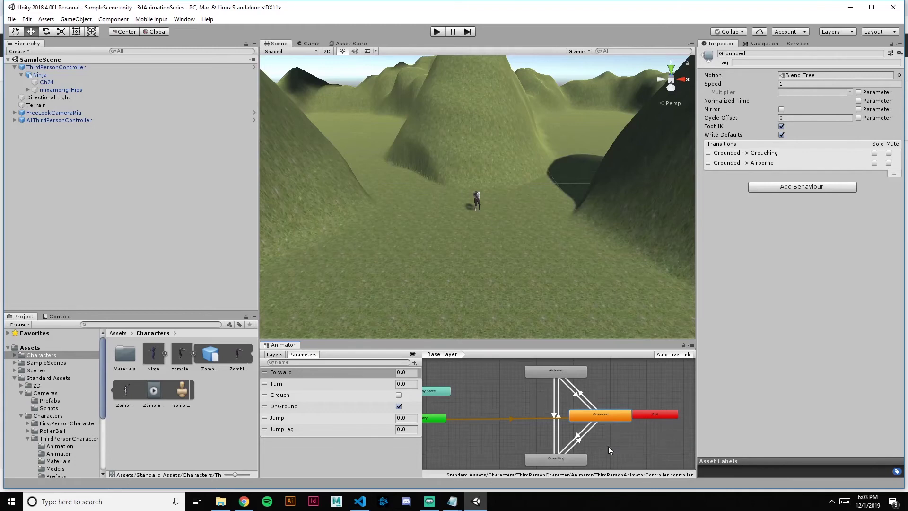
click(633, 437)
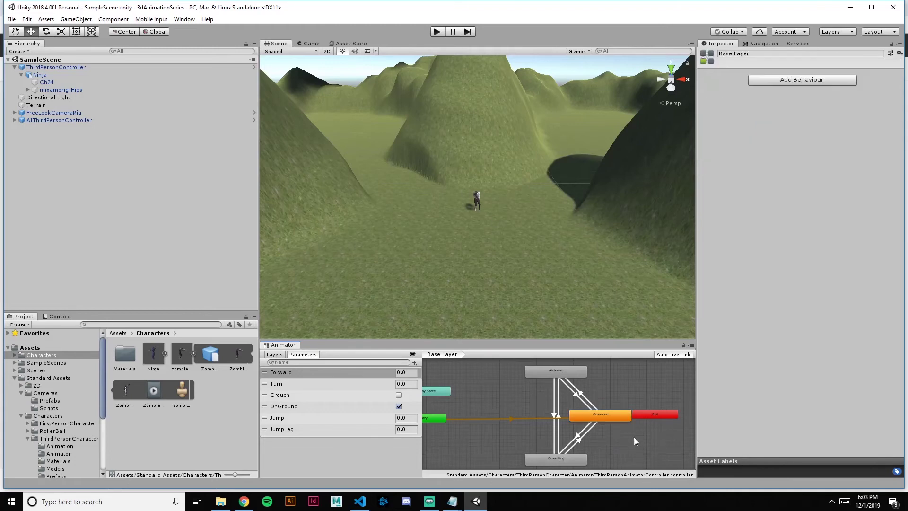
Create a folder named Animation directly under Assets and open it.
click(30, 350)
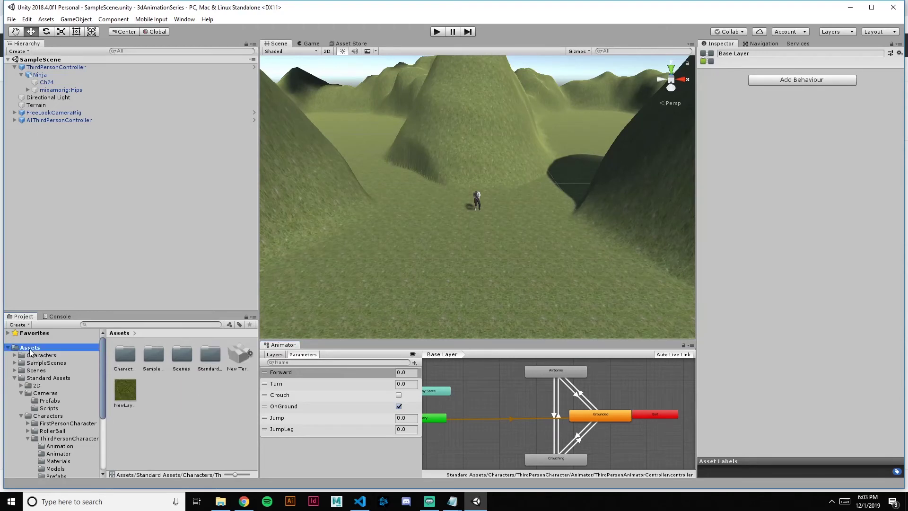
right_click(171, 388)
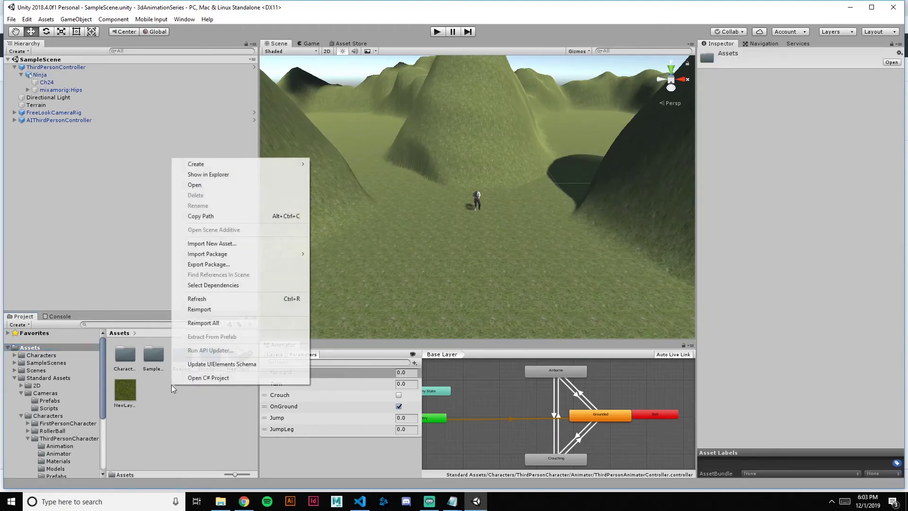
mouse_move(231, 165)
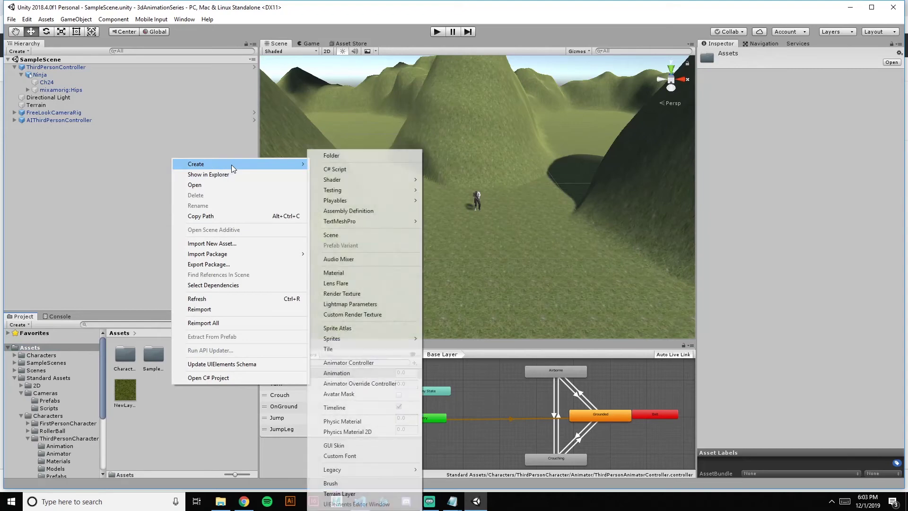
click(356, 155)
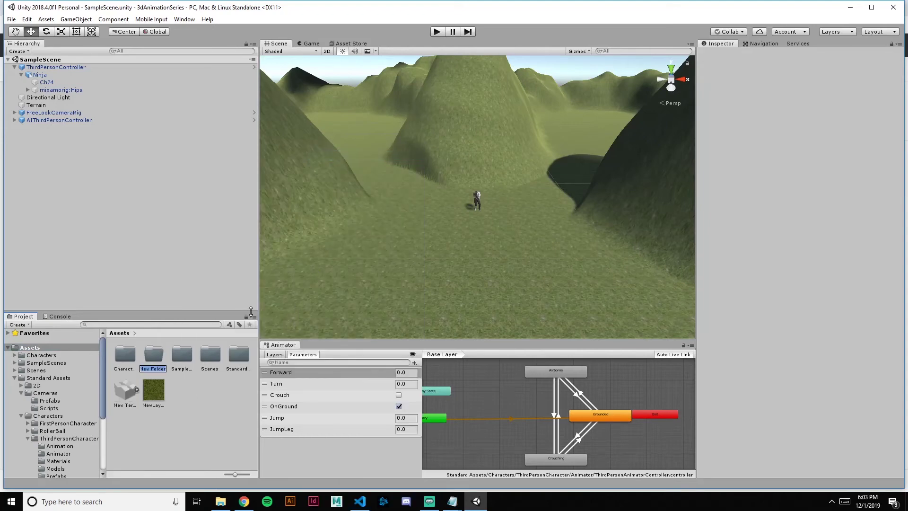
text(Animation)
key(Return)
double_click(127, 359)
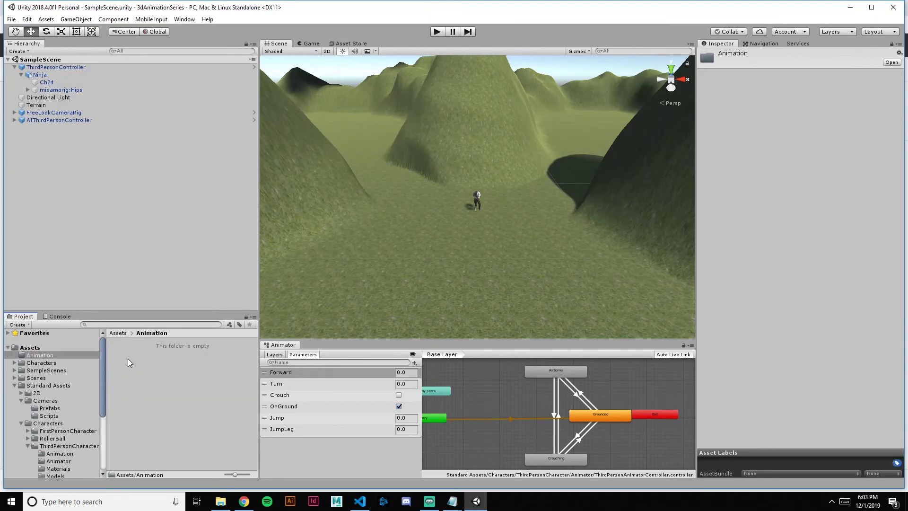
Create an Animator Controller named ZombieAnimatorController in the Animation folder.
right_click(148, 365)
mouse_move(248, 144)
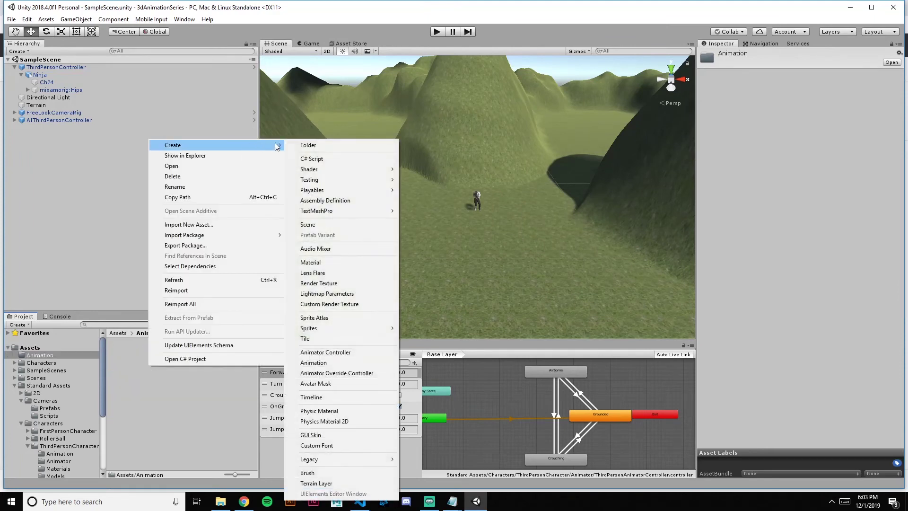
click(359, 356)
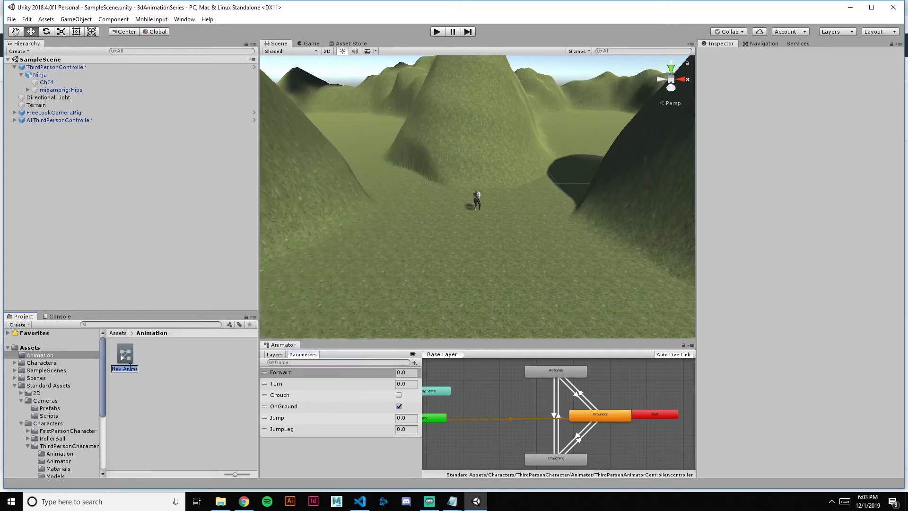
text(Zombie)
text(Ani)
text(matorContr)
text(oller)
key(Return)
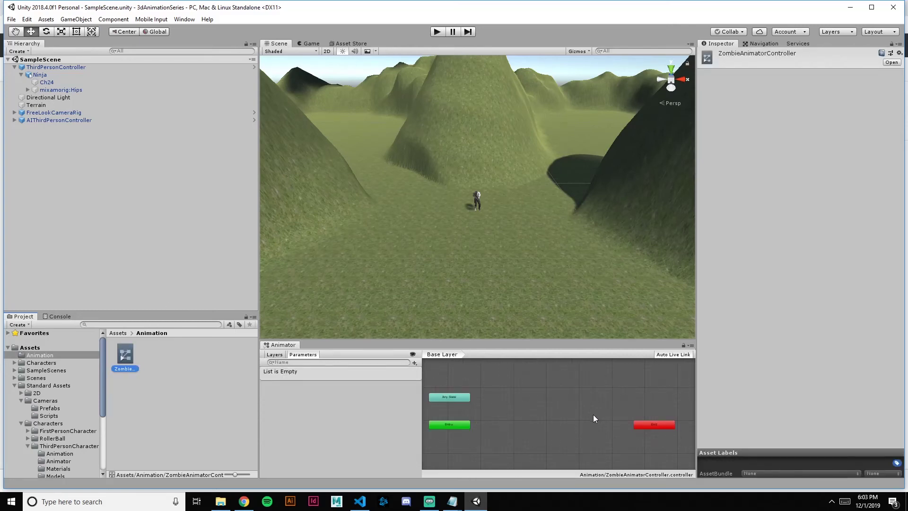
Paste the copied Grounded state into ZombieAnimatorController's base layer, between Entry and Exit.
right_click(537, 422)
mouse_move(546, 427)
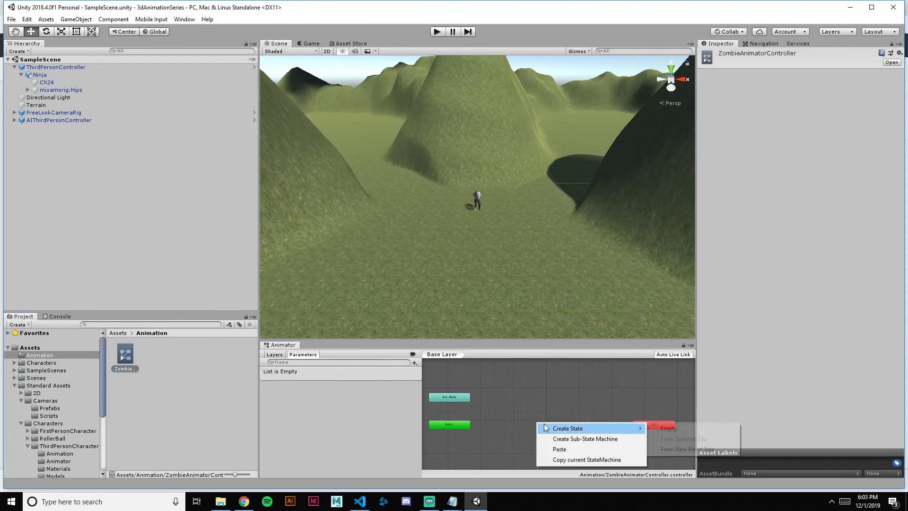
click(560, 449)
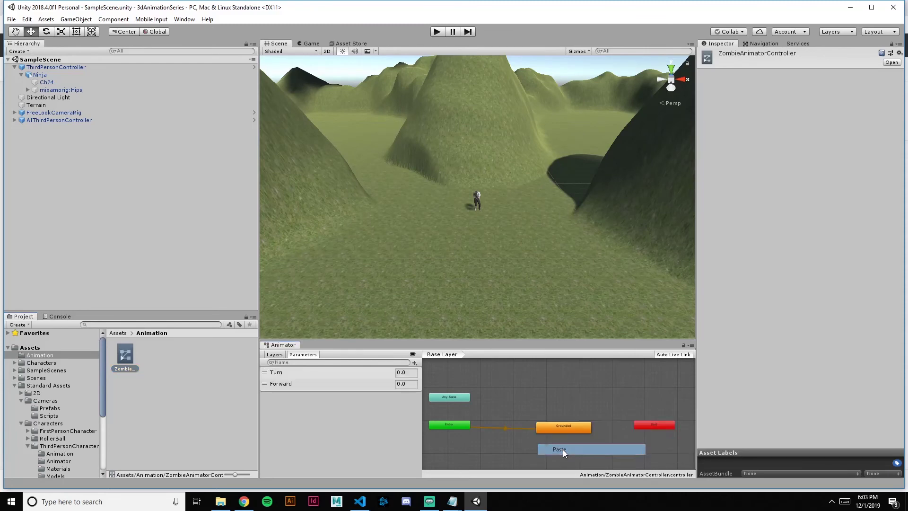
click(566, 423)
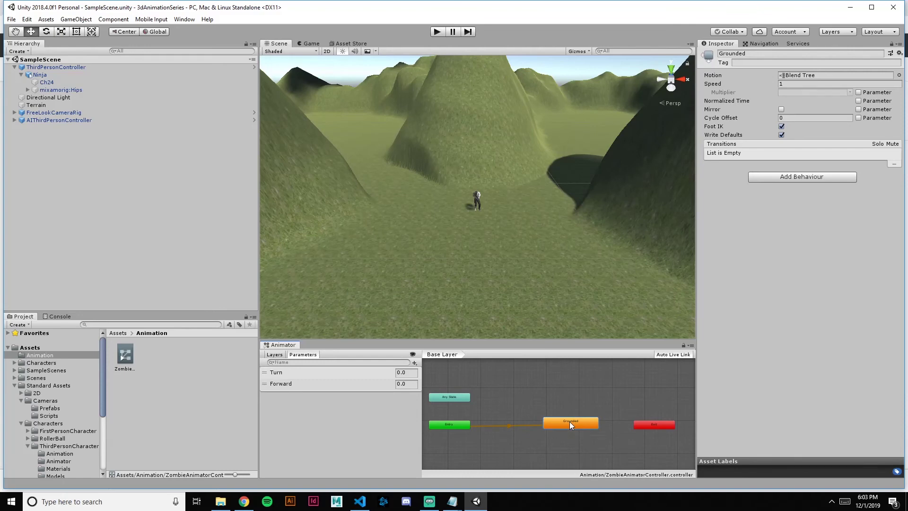
Replace the HumanoidWalk motion in the Grounded blend tree with the Zombie Walk clip and check its node in the graph.
double_click(570, 425)
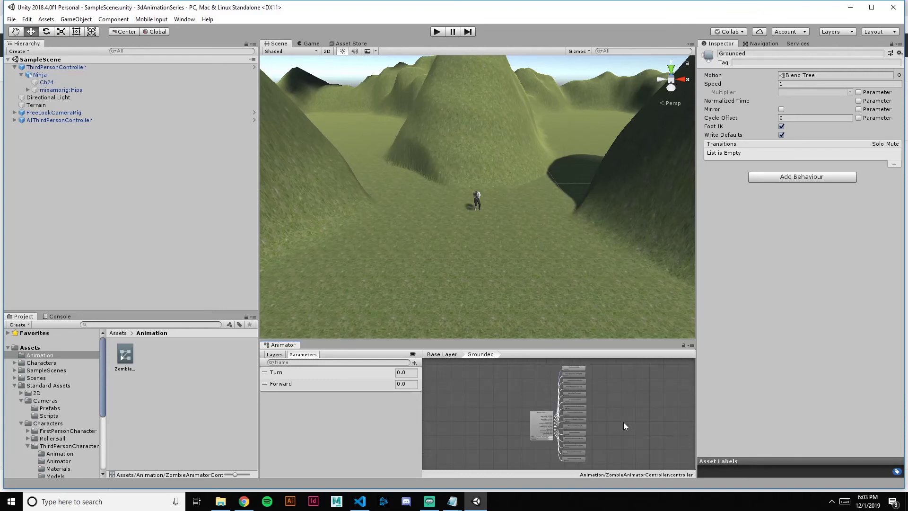
click(540, 421)
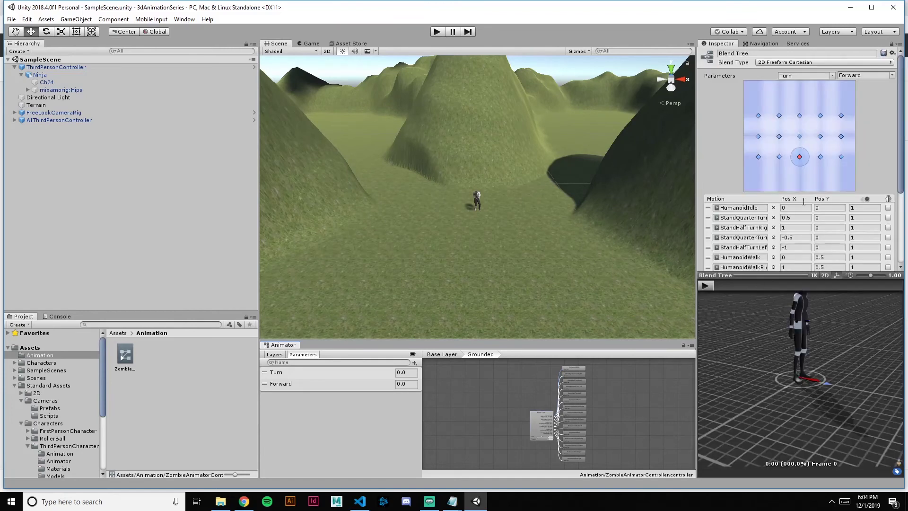
scroll(799, 227, down, 5)
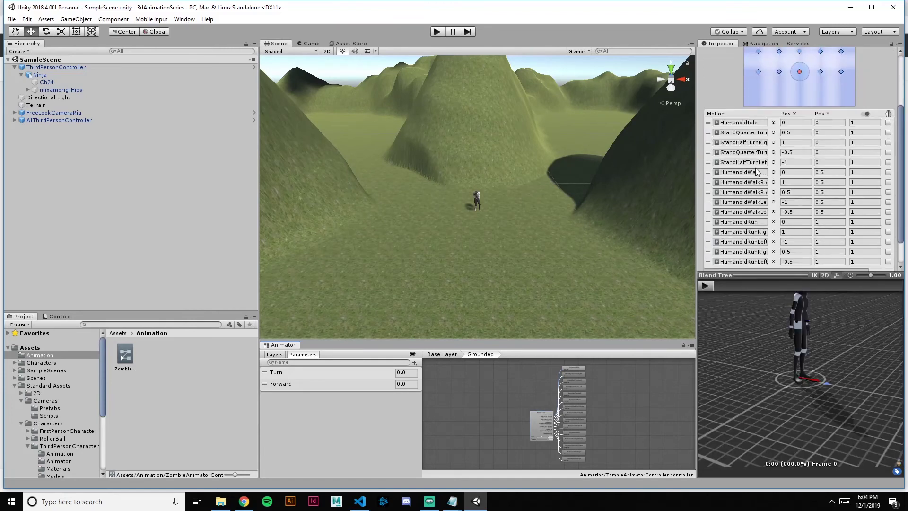
scroll(772, 175, down, 2)
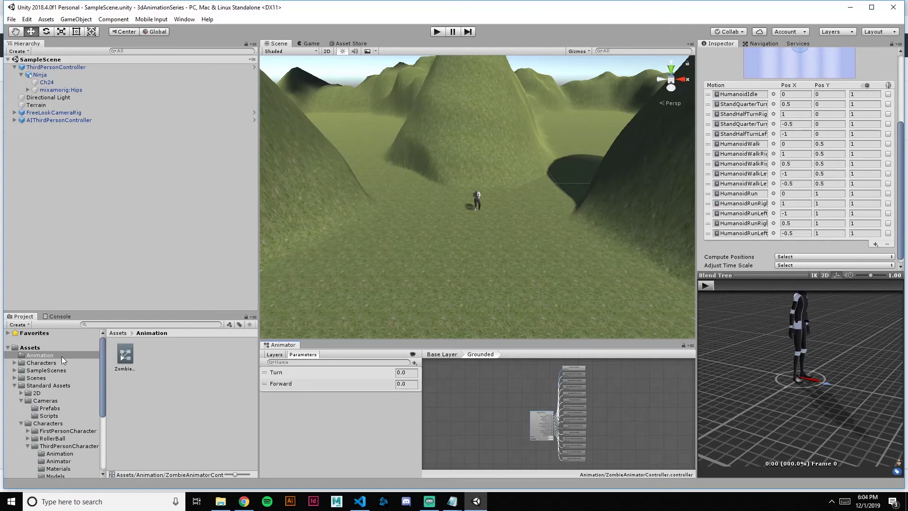
click(15, 362)
click(40, 363)
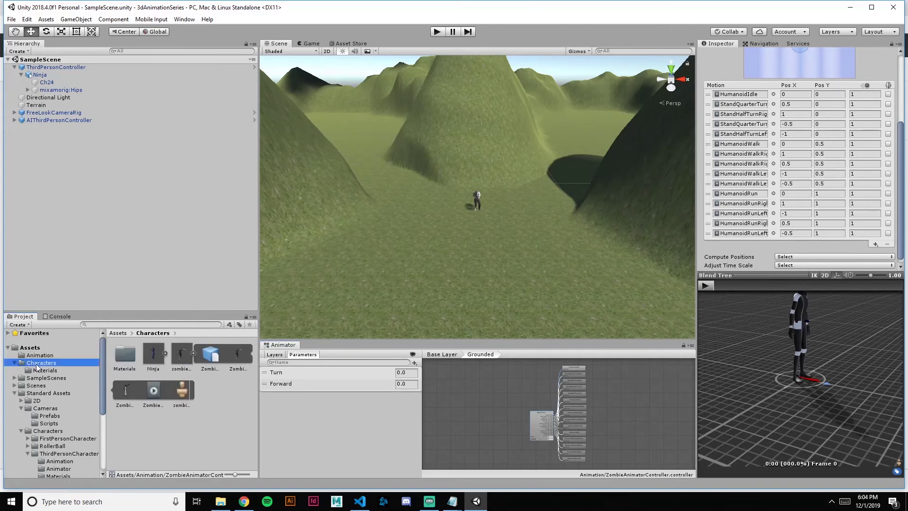
drag(155, 394, 746, 145)
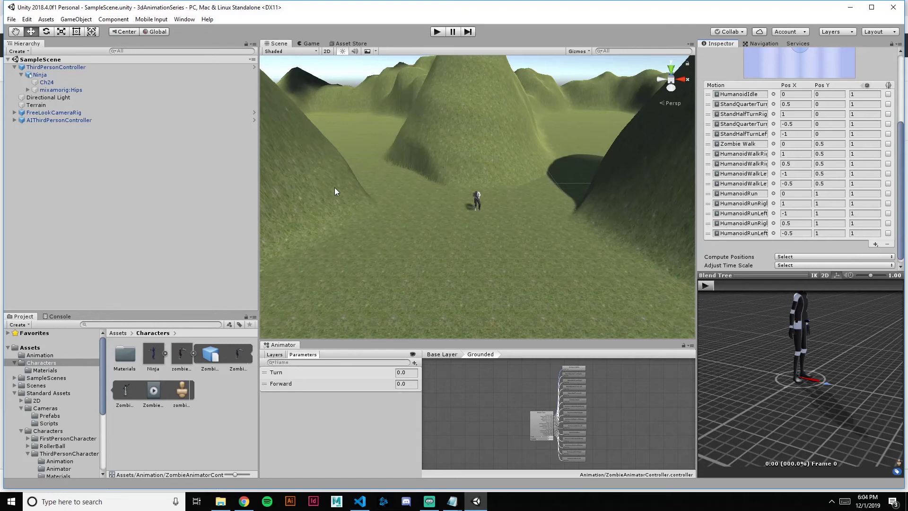
click(194, 354)
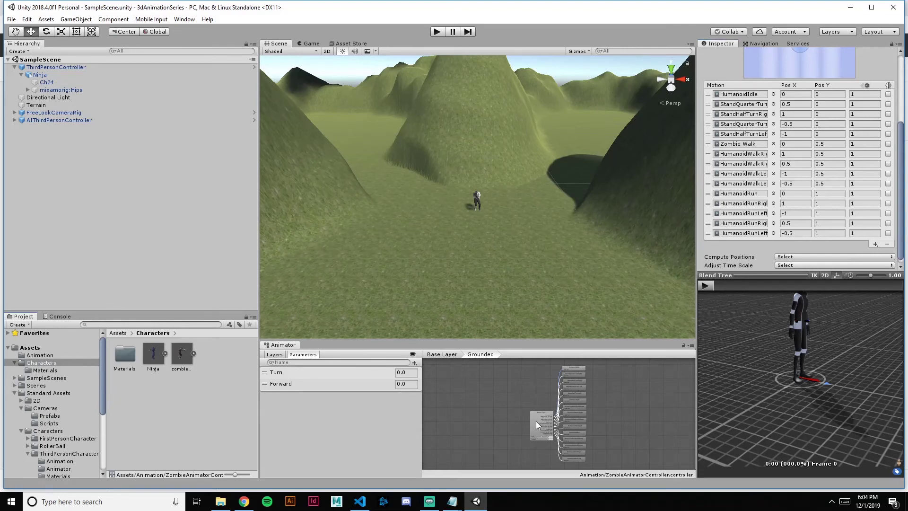
scroll(544, 418, up, 8)
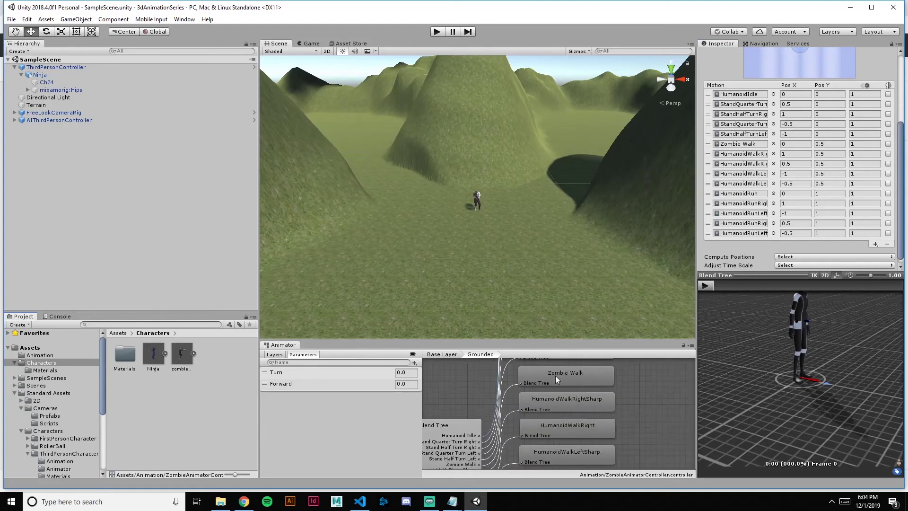
scroll(555, 376, down, 8)
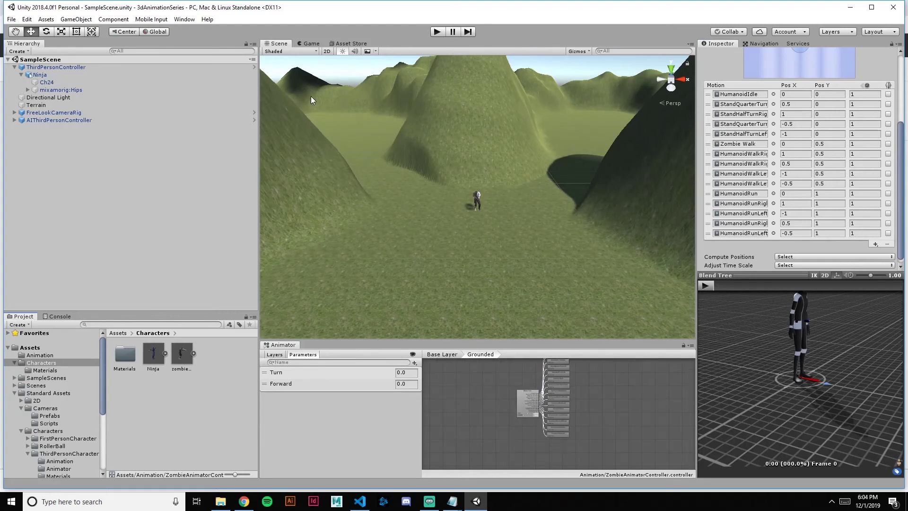
Assign ZombieAnimatorController as the controller of AIThirdPersonController's Animator.
click(74, 121)
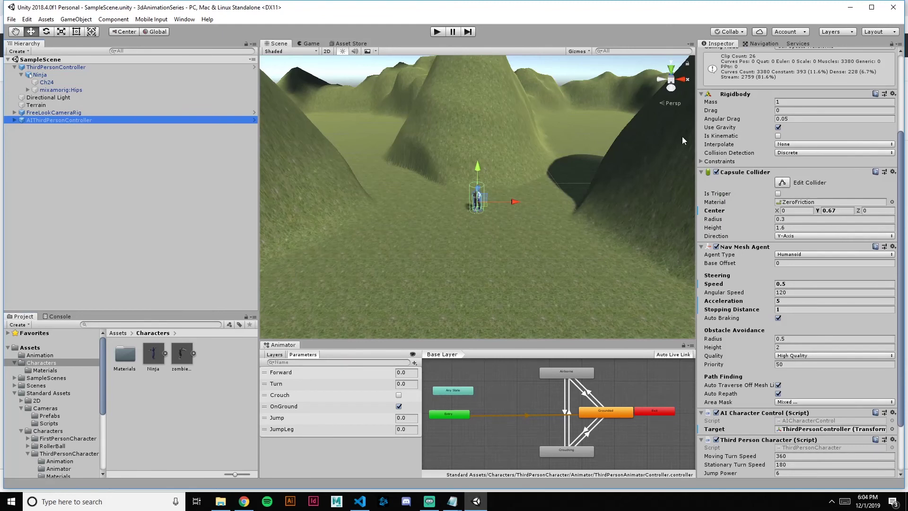
scroll(805, 198, up, 5)
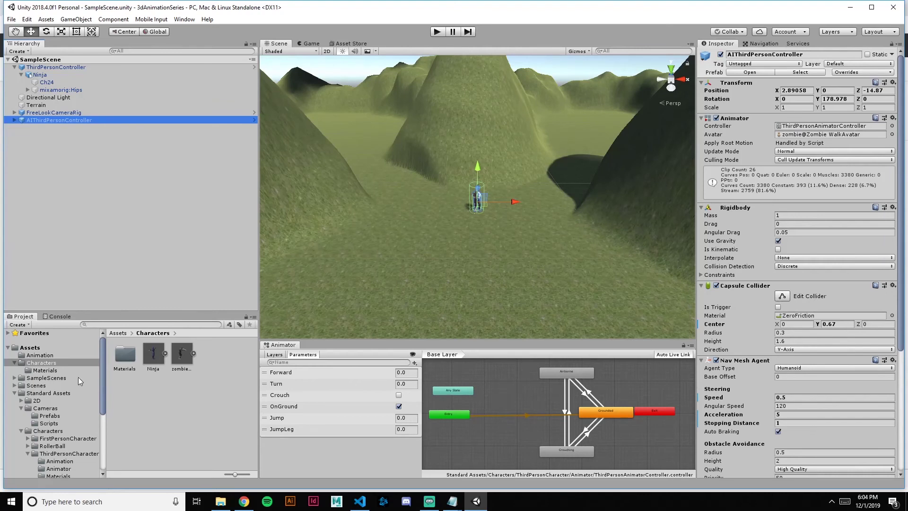
click(50, 356)
drag(126, 354, 807, 129)
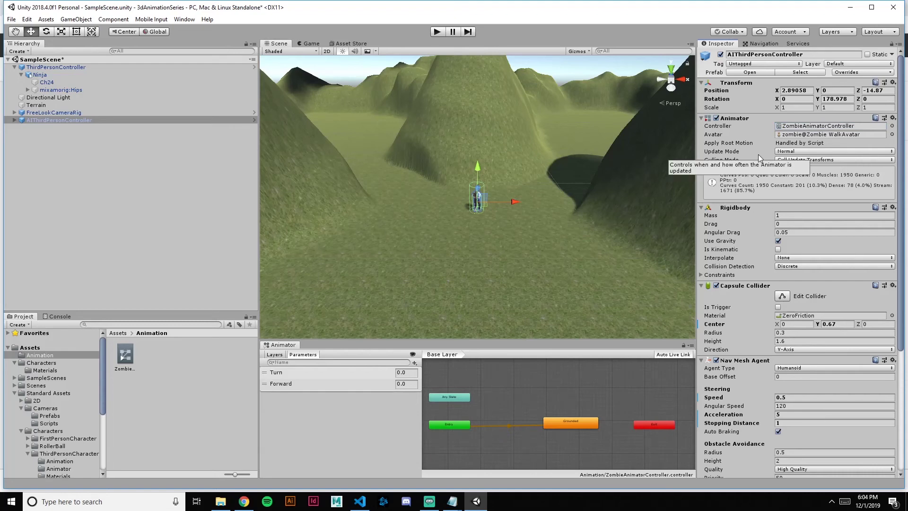
Save the scene and play-test how the zombie walks toward the ninja with ZombieAnimatorController assigned.
key(ctrl+s)
click(437, 32)
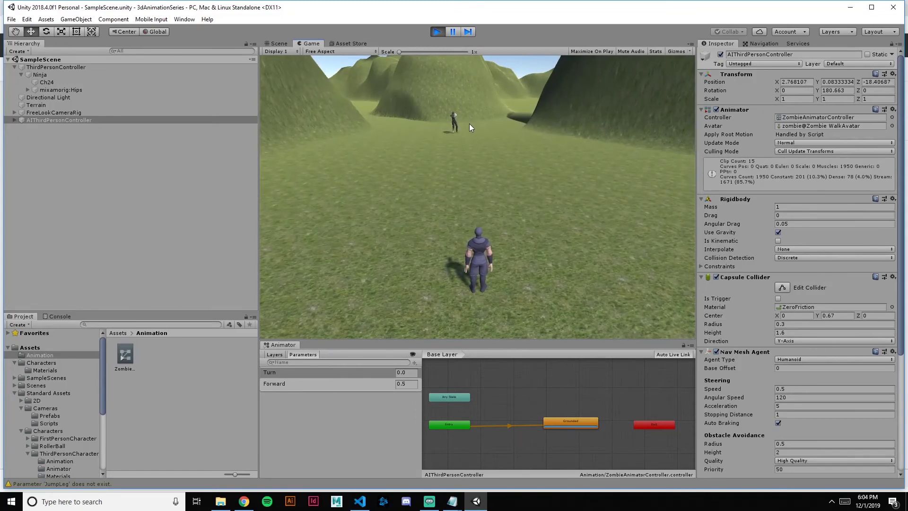
key(w)
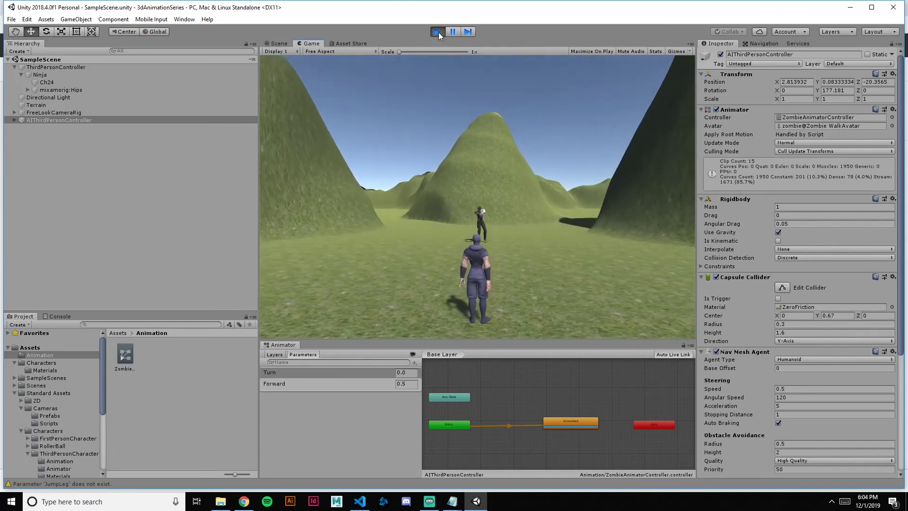
click(437, 32)
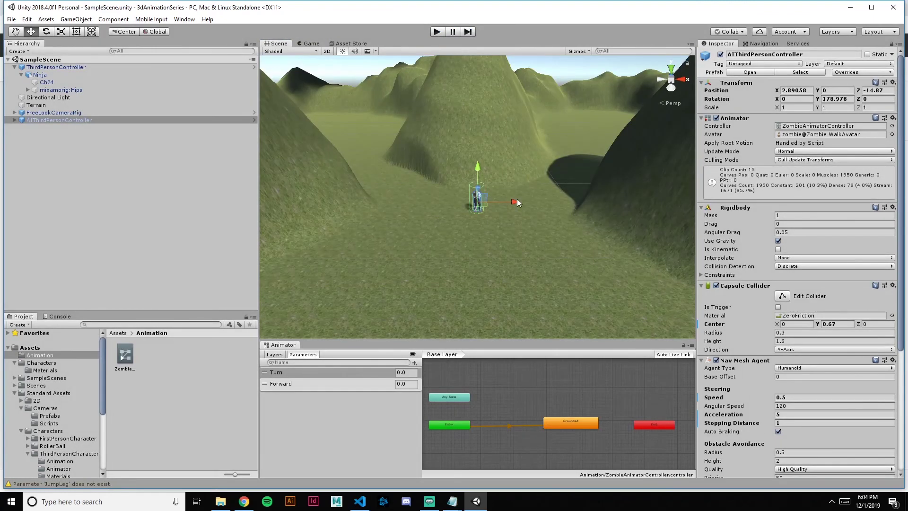
Select the Zombie Walk clip inside the zombie model in the Characters folder and open its animation import settings.
click(576, 425)
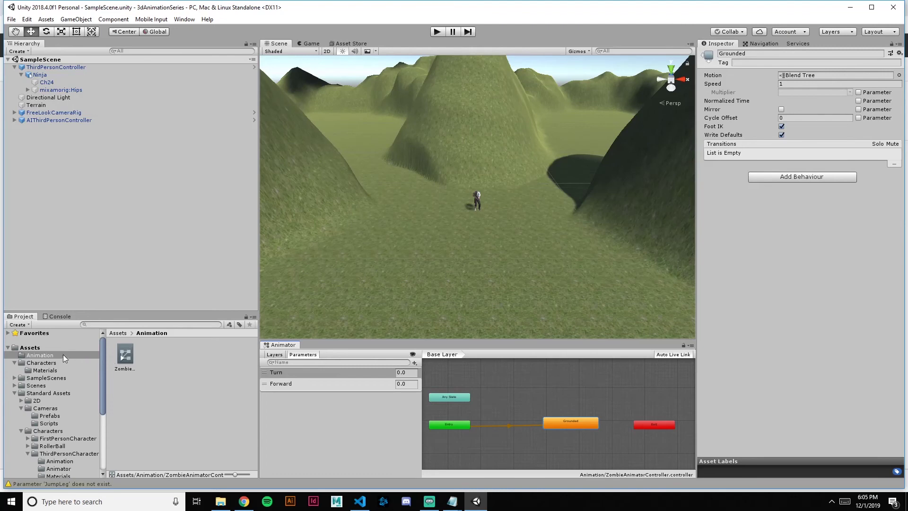
click(40, 363)
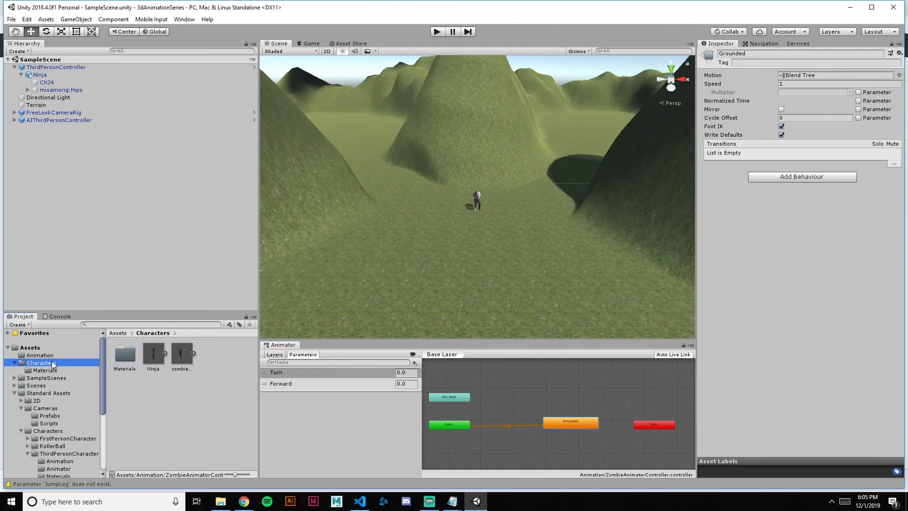
click(193, 353)
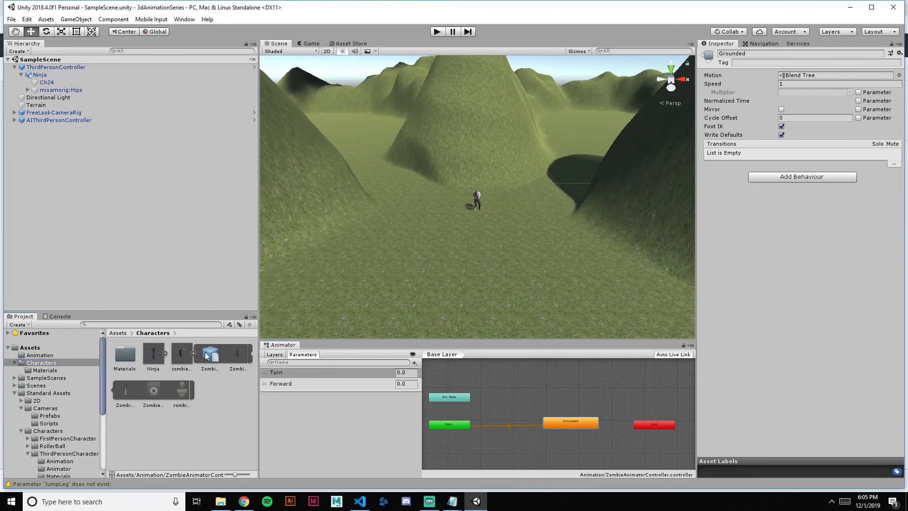
double_click(152, 391)
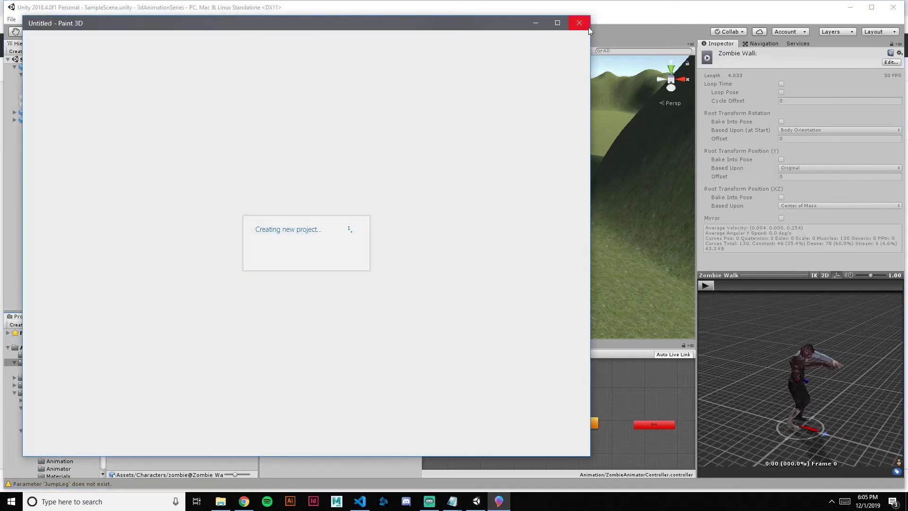
click(579, 22)
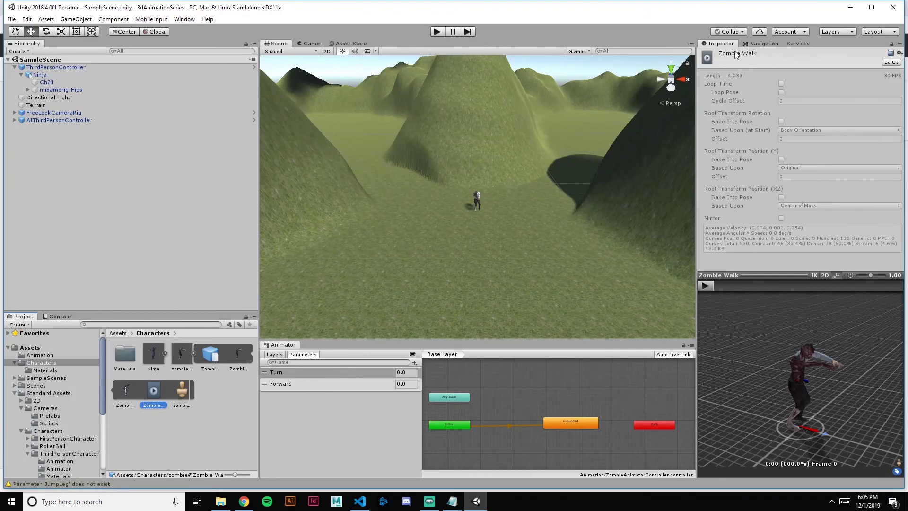
click(891, 63)
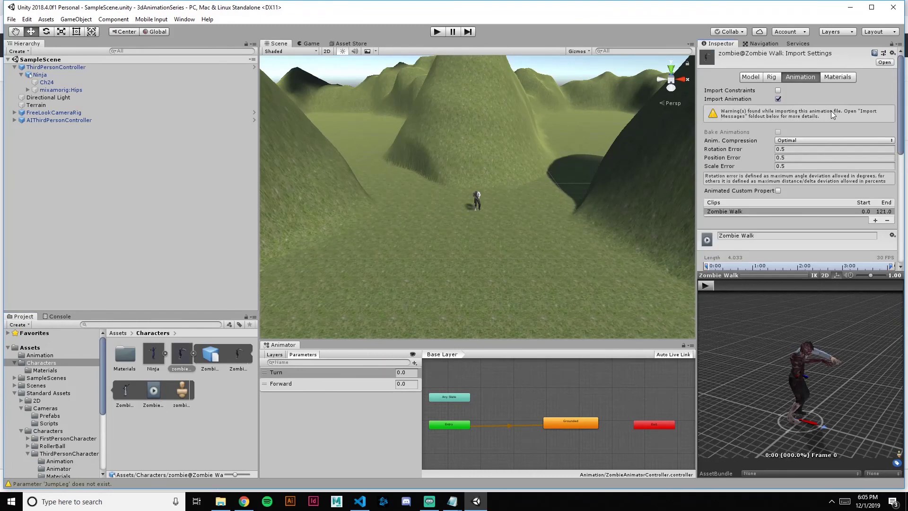
Enable Loop Time for the Zombie Walk clip, preview the animation and apply the import settings.
scroll(831, 111, down, 2)
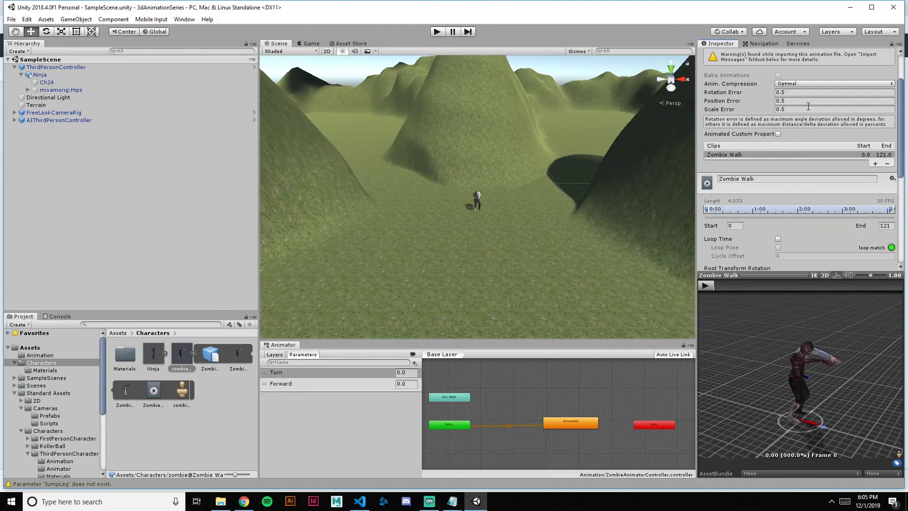
scroll(808, 106, down, 4)
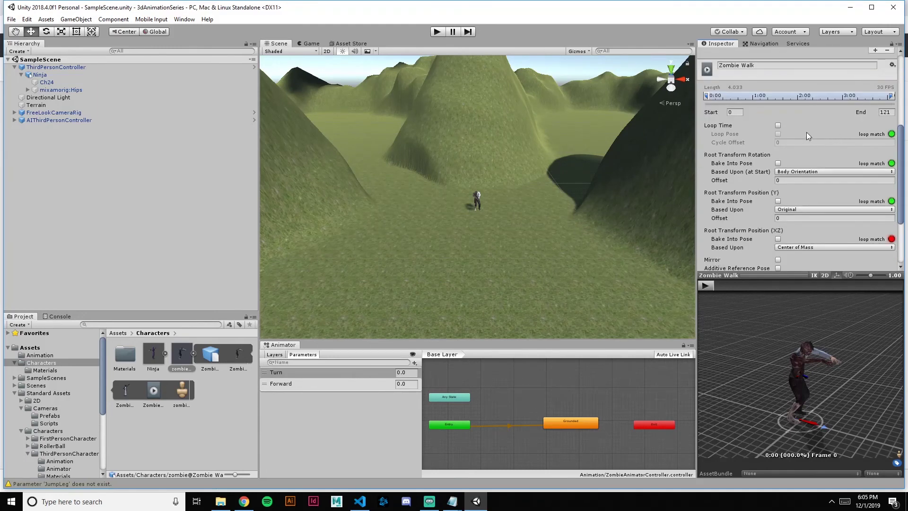
click(778, 125)
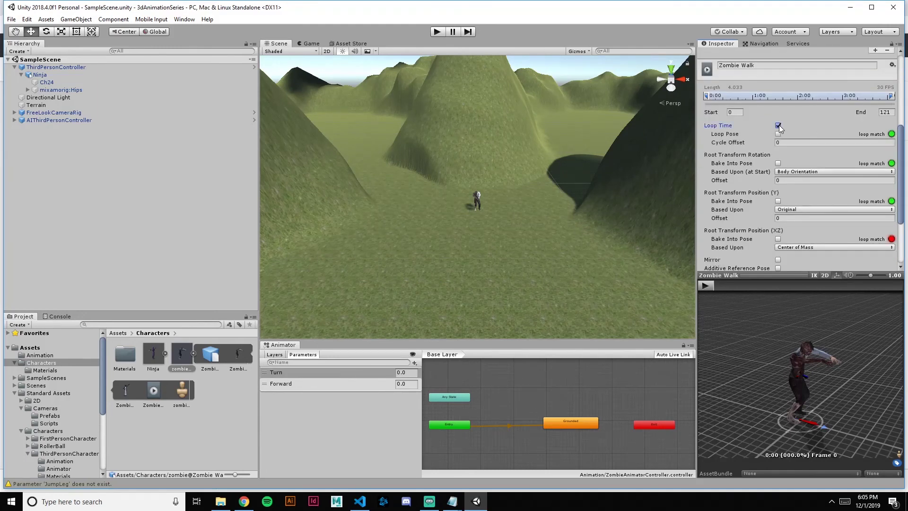
click(706, 286)
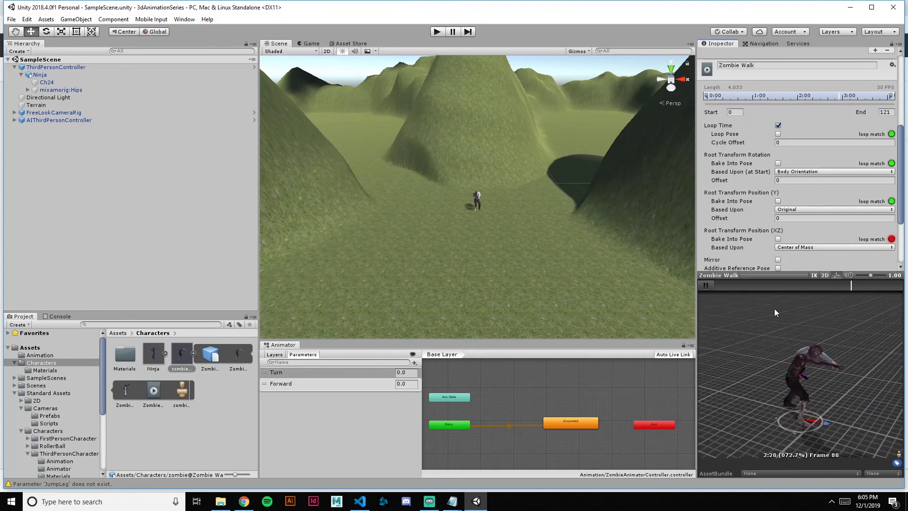
click(705, 286)
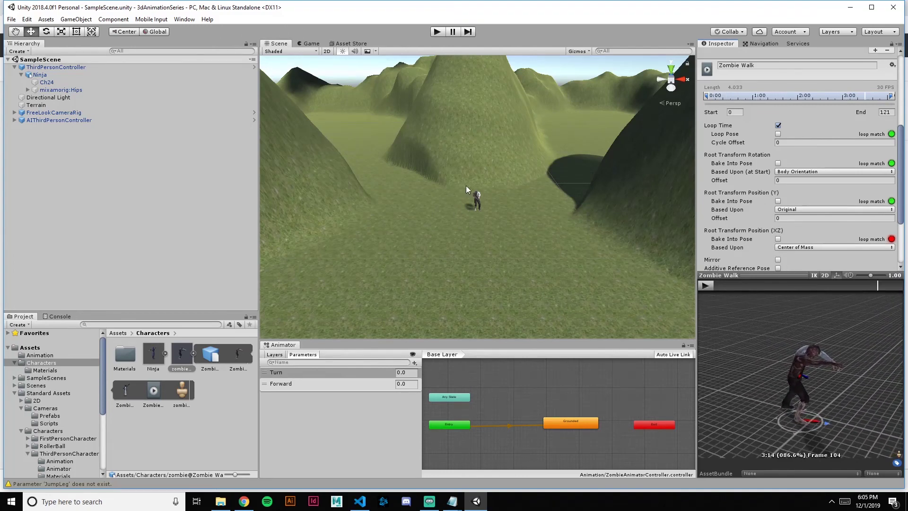
scroll(805, 174, down, 5)
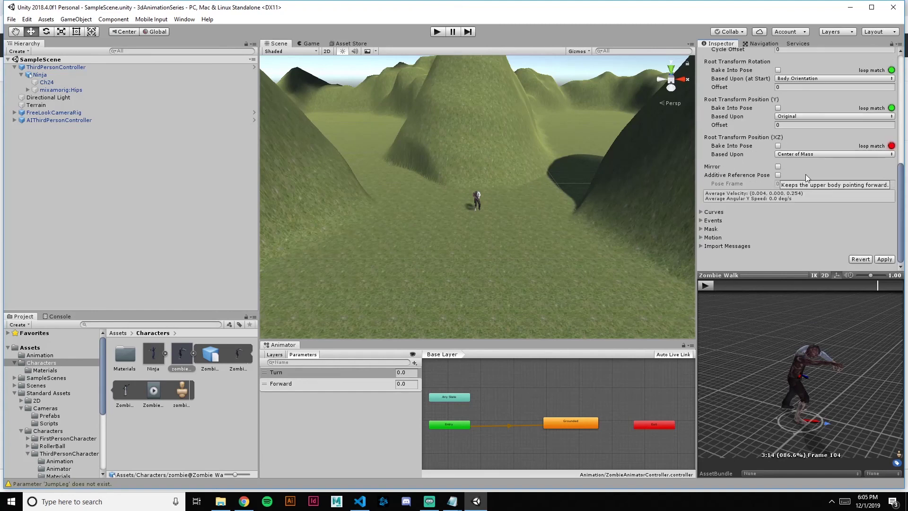
click(884, 259)
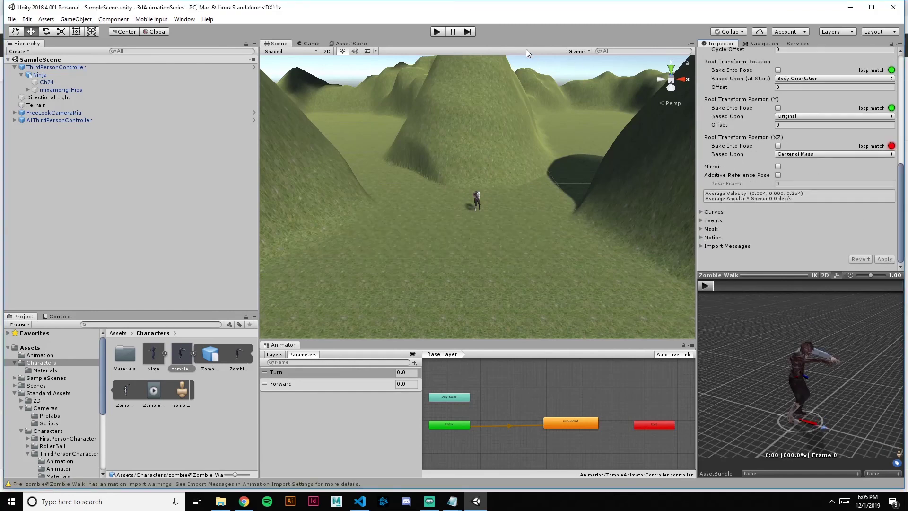
Play-test the scene, moving the ninja to check the looping zombie walk, and stop the game.
click(438, 31)
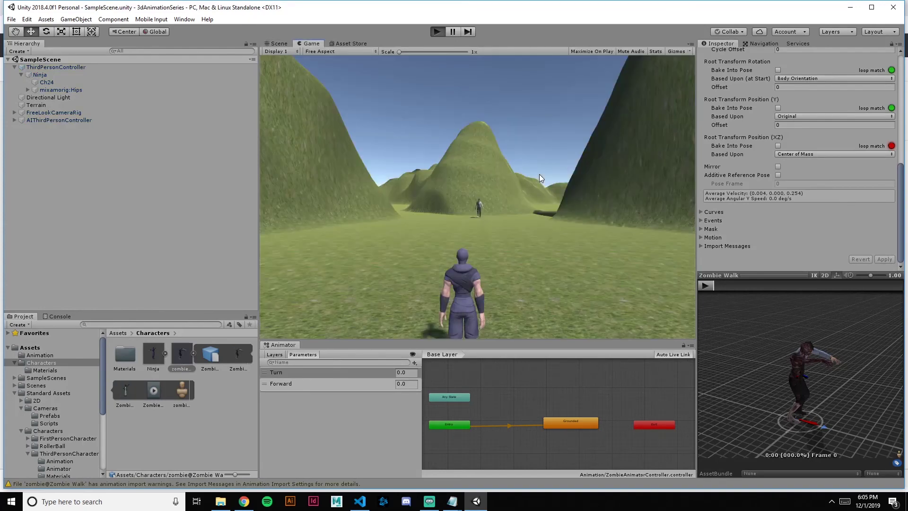
key(w)
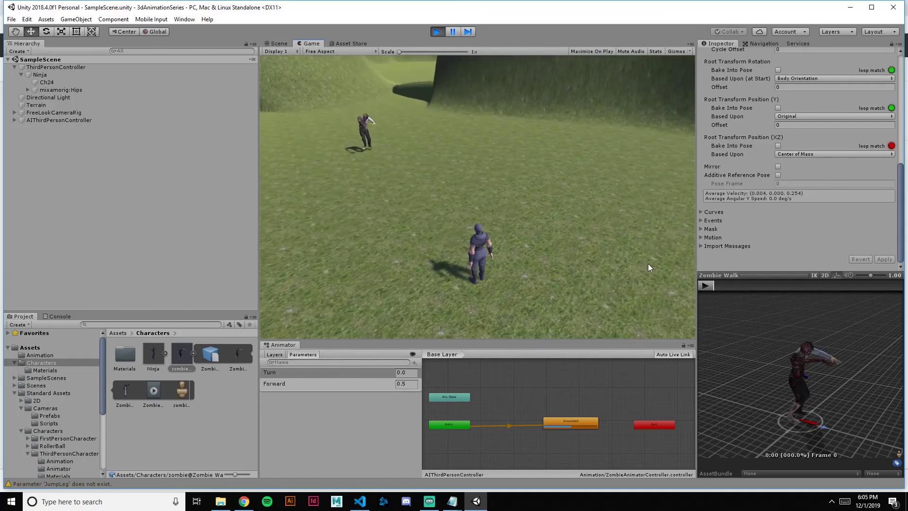
key(w)
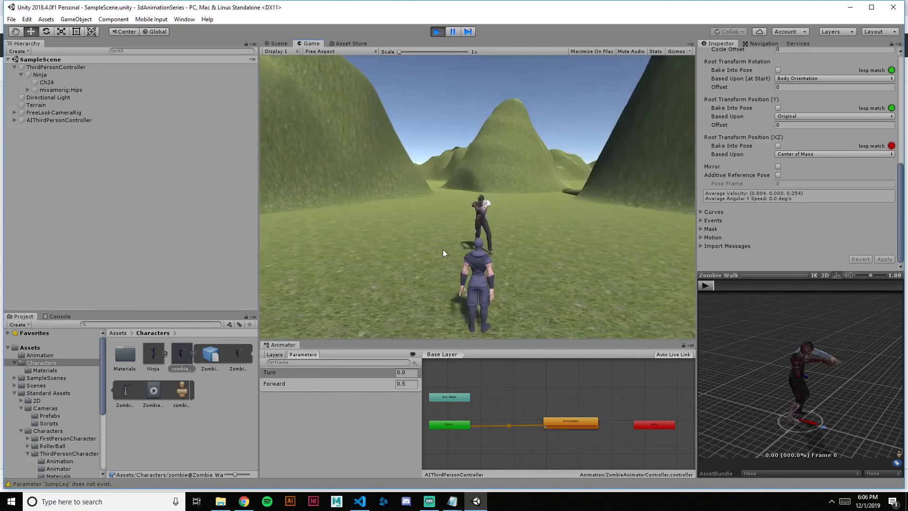
click(437, 32)
scroll(506, 291, down, 10)
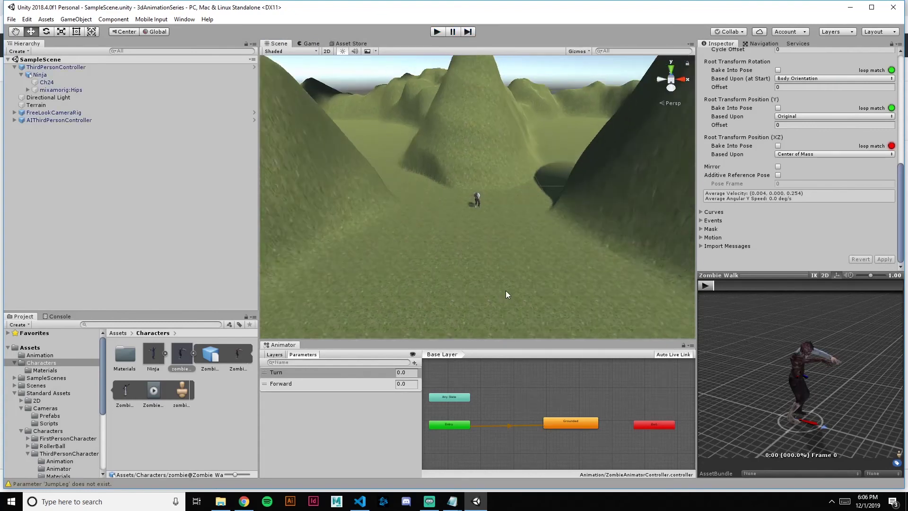
scroll(532, 261, up, 4)
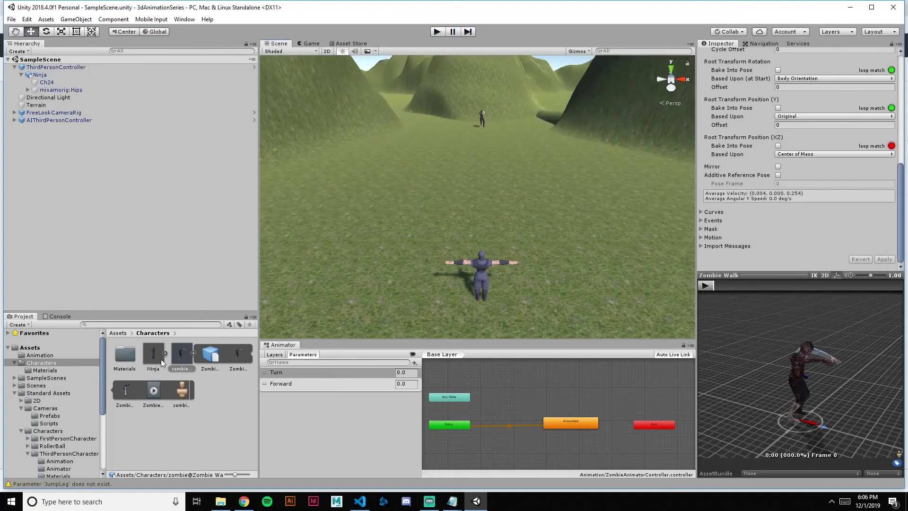
click(63, 370)
click(66, 378)
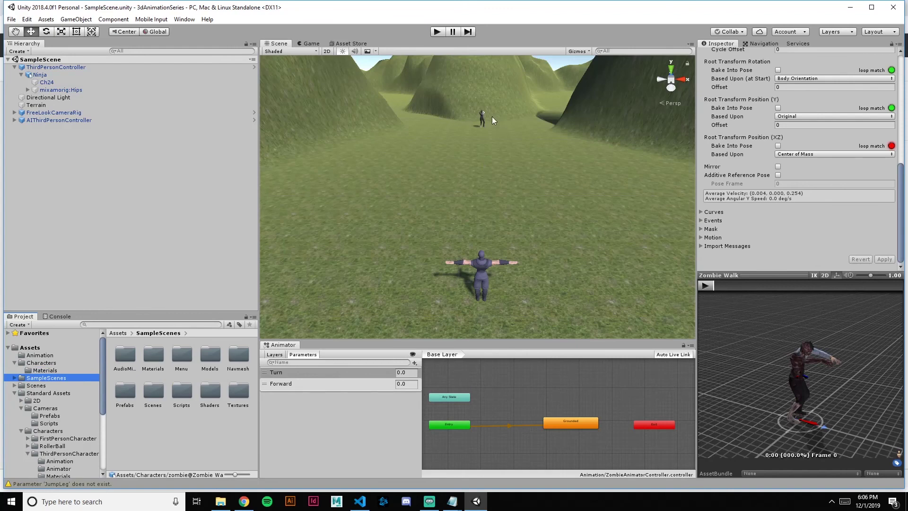